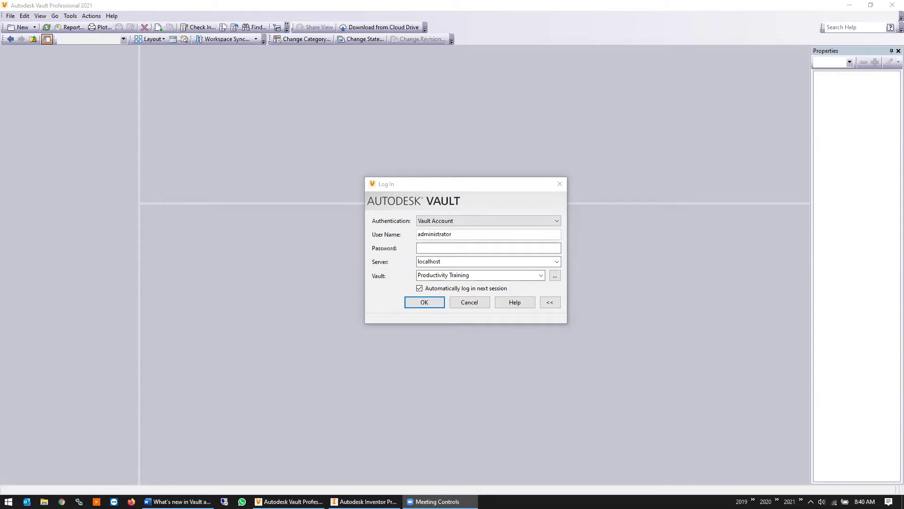
Log in to the Productivity Training vault on localhost and switch to the Change Order List
left_click(438, 306)
left_click(438, 305)
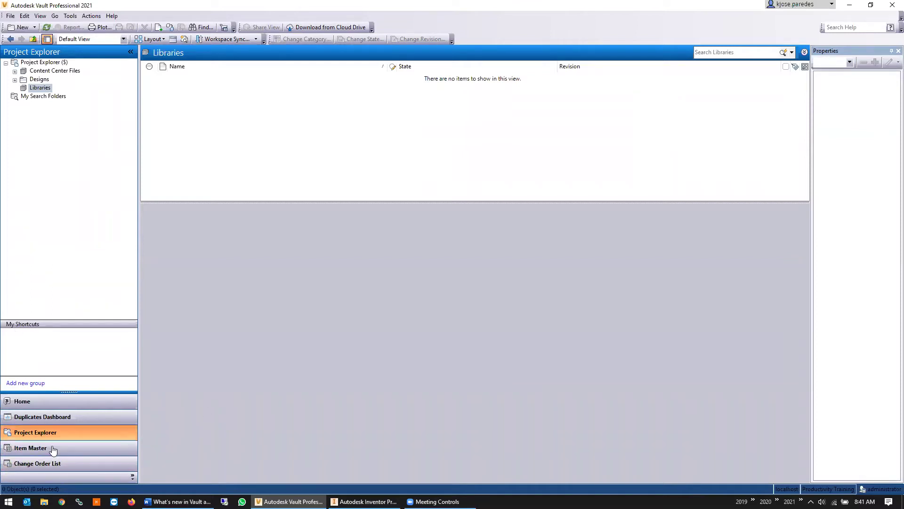
left_click(70, 464)
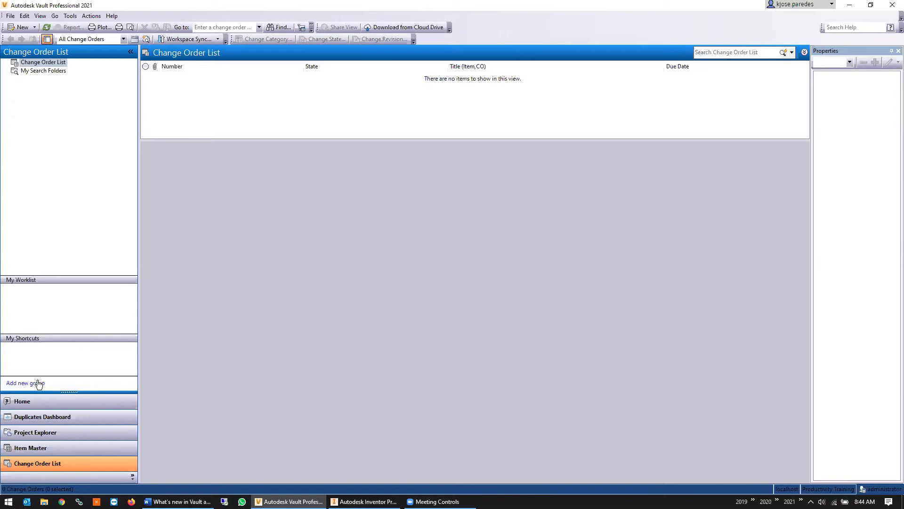
Return to Project Explorer, showing the empty Libraries folder
left_click(37, 432)
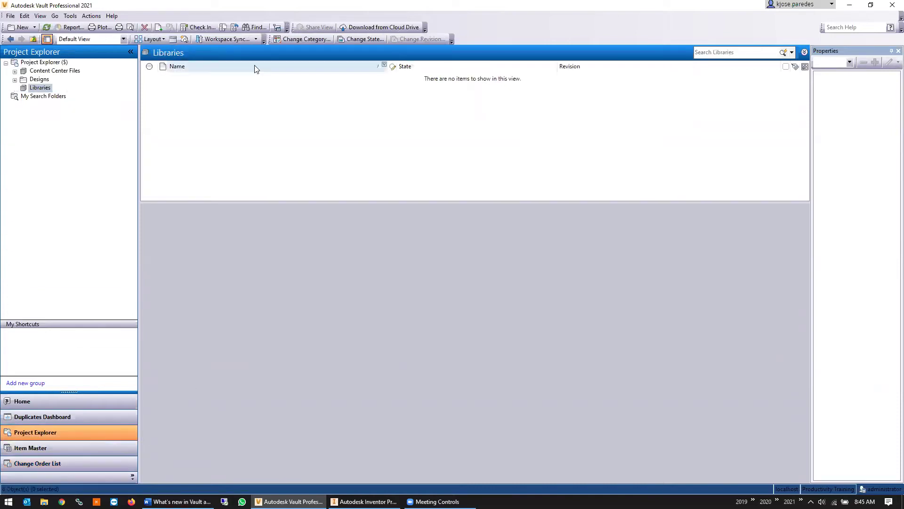
Open the Designs folder, then select item 3510-02 (Cartridge Cover.ipt, revision A) in the Item Master
left_click(40, 79)
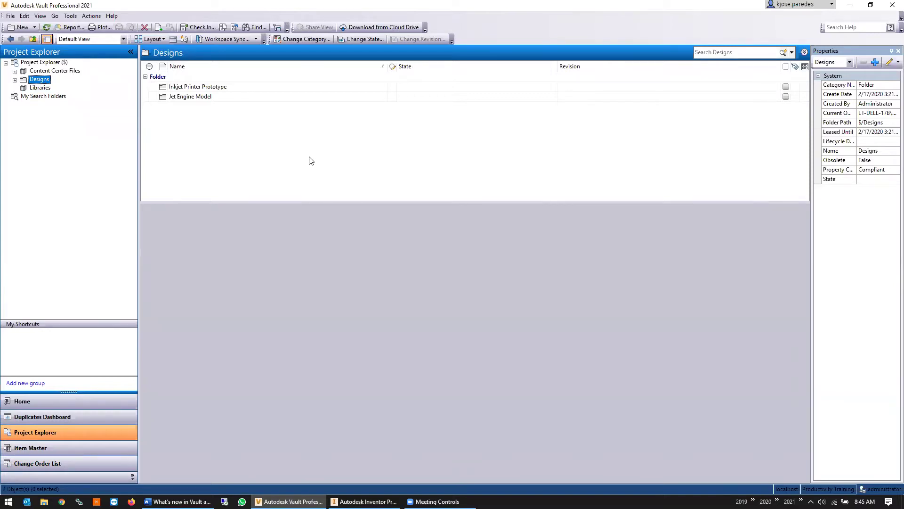
left_click(69, 450)
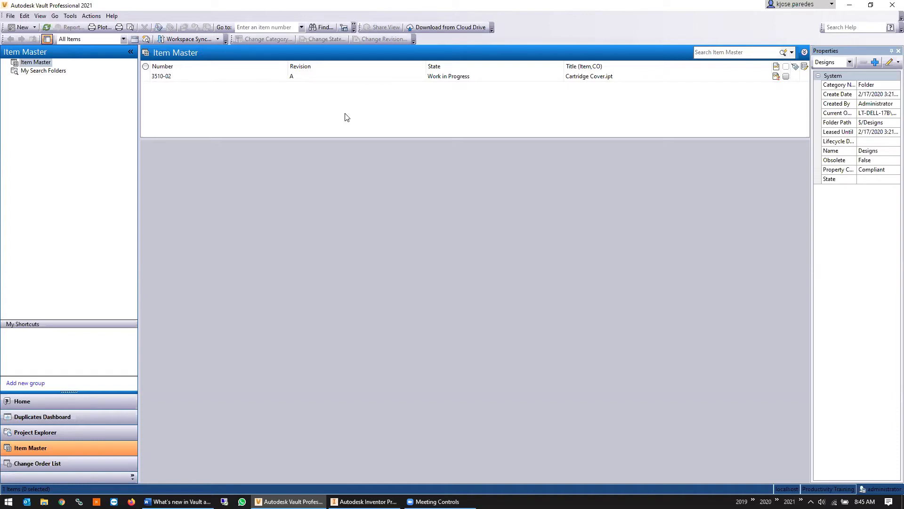
left_click(198, 77)
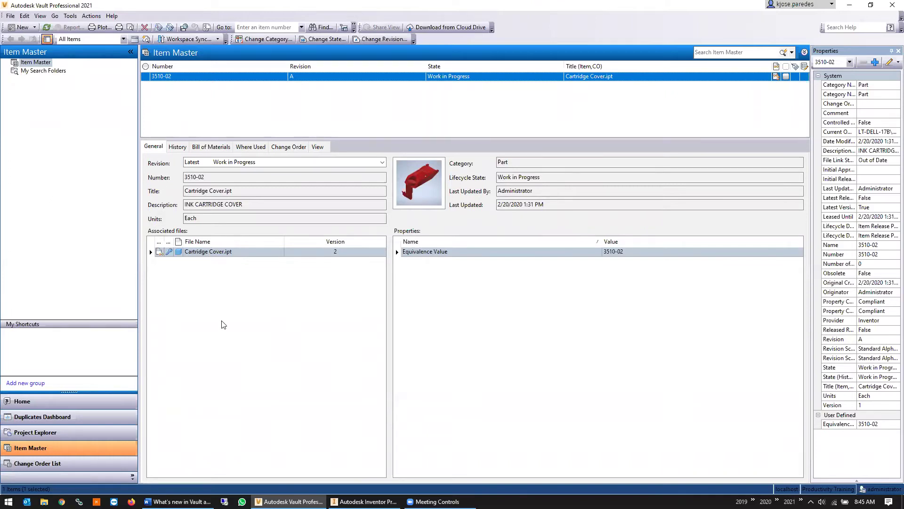
View item 3510-02's bill of materials, then open the Inkjet Printer Prototype folder under Designs
left_click(211, 147)
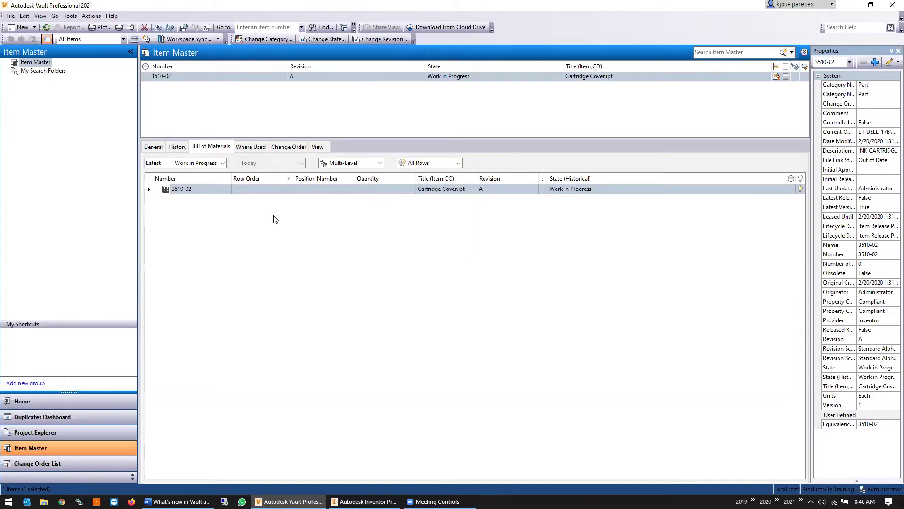
left_click(52, 436)
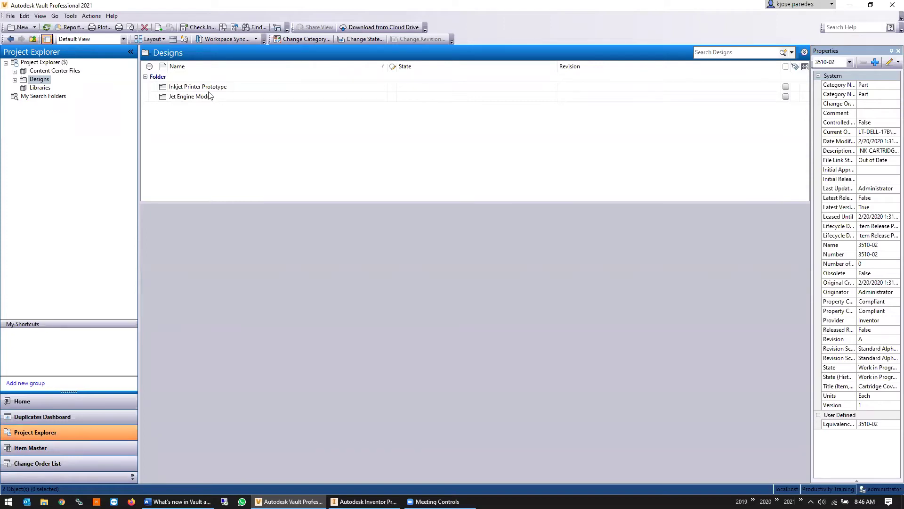
double_click(194, 87)
double_click(181, 97)
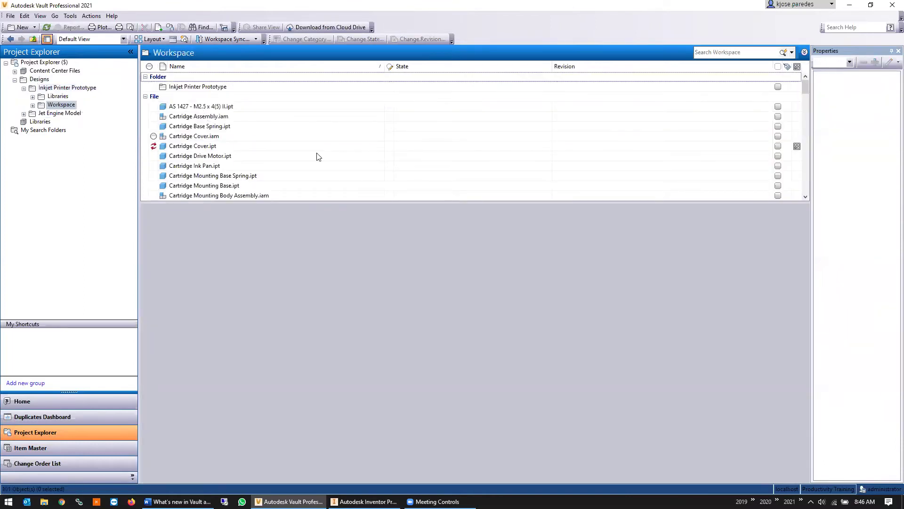
scroll(317, 156, "down", 6)
scroll(336, 153, "down", 10)
scroll(362, 152, "down", 10)
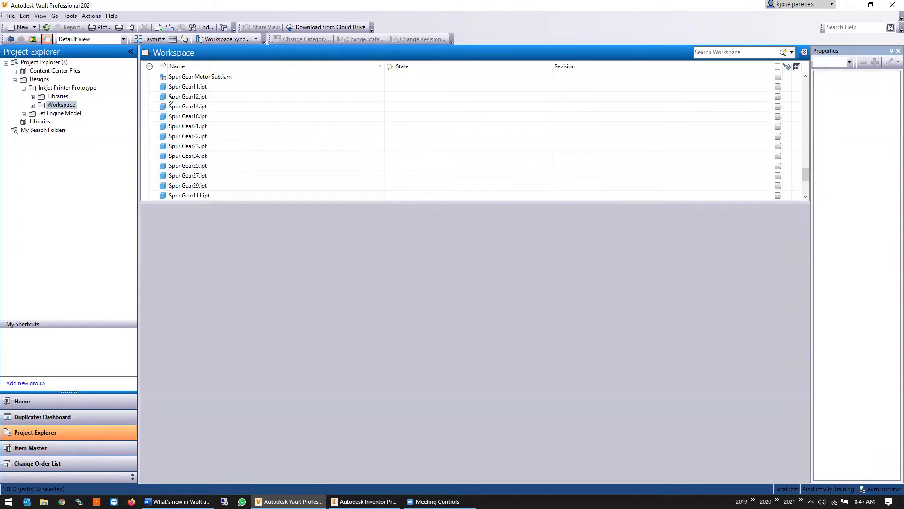
left_click(104, 454)
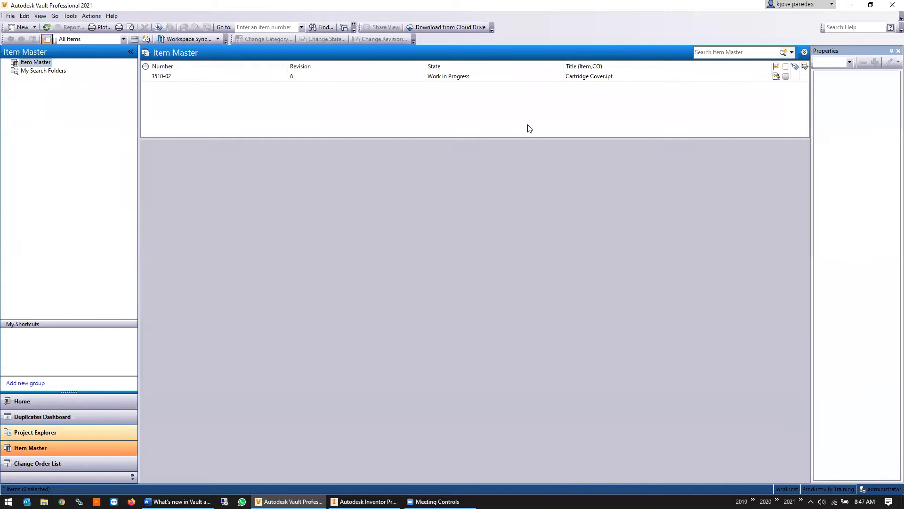
Show item 3510-02's details in the Item Master, then switch to the empty Change Order List
left_click(363, 76)
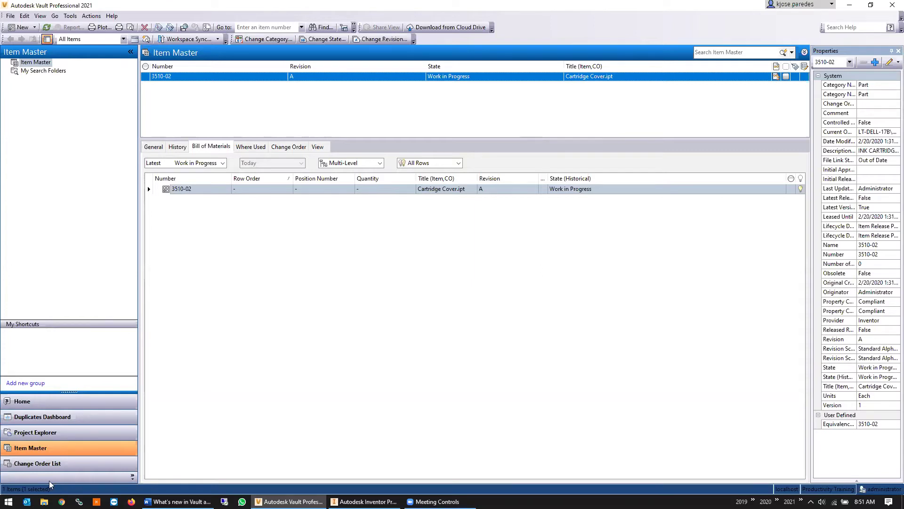
left_click(71, 463)
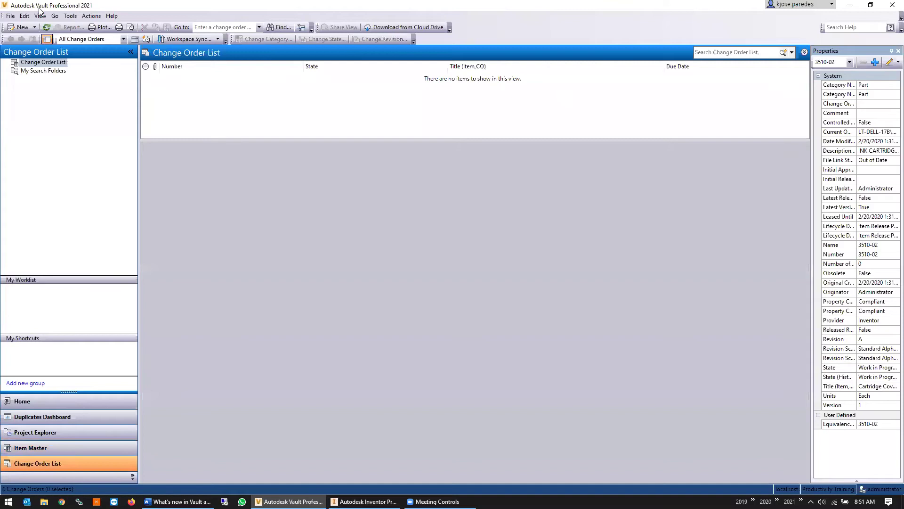
Create a new change order, ECO-000001, in the Create state
left_click(14, 28)
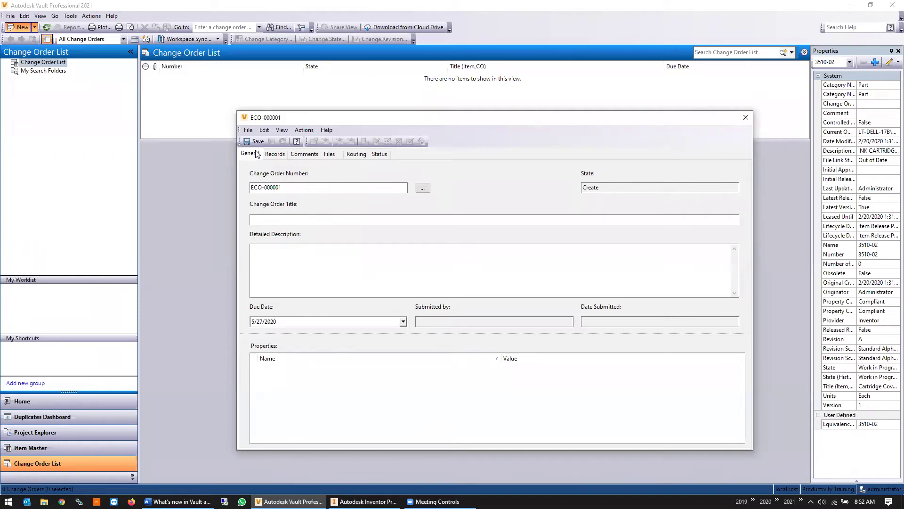
Focus the ECO-000001 title field, then view its still-empty associated records
left_click(282, 219)
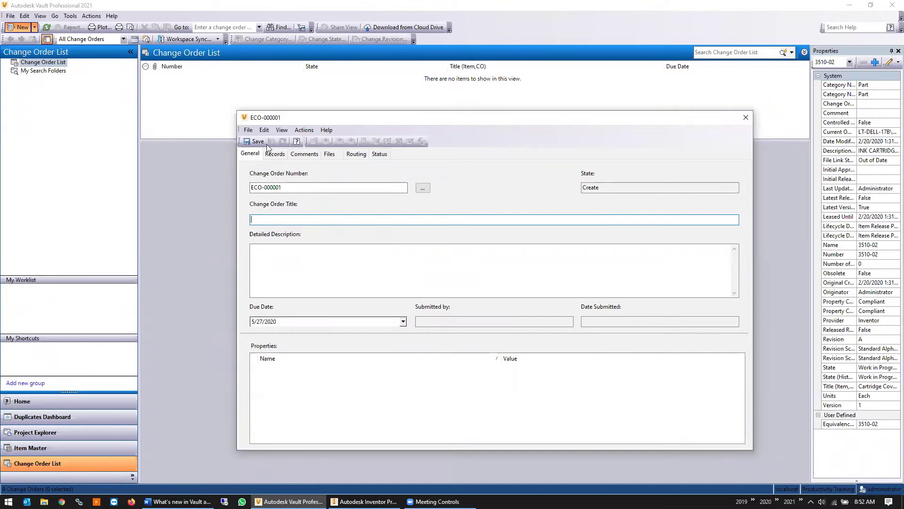
left_click(275, 155)
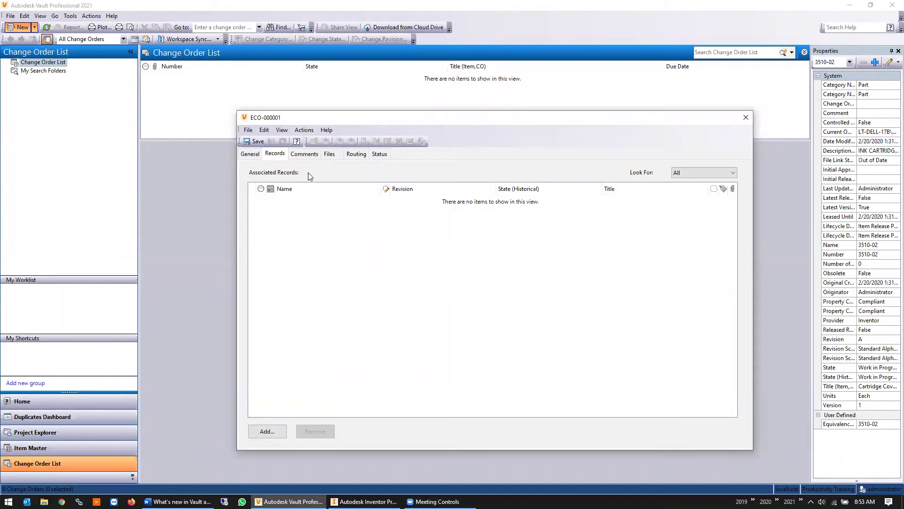
Show the ECO-000001 comments page, which has no comments yet
left_click(304, 153)
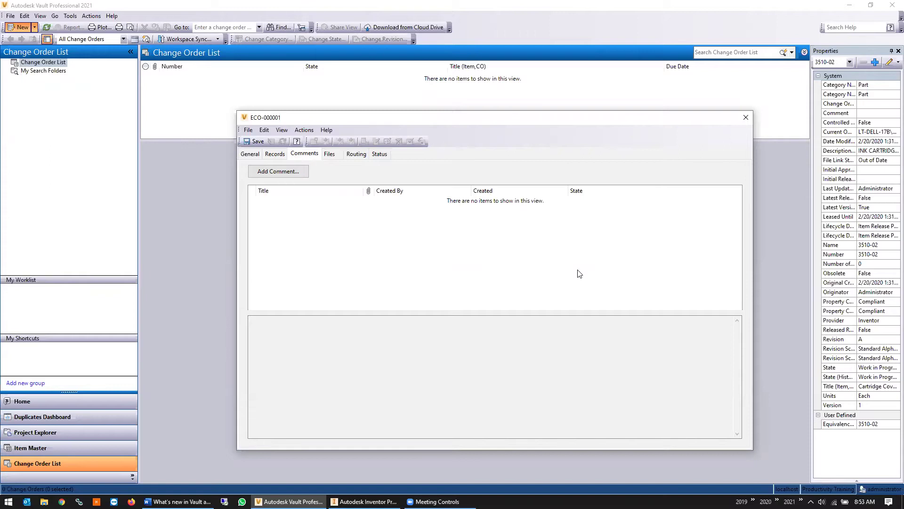
Start a comment on ECO-000001, review its Comment and Email tabs, then close it
left_click(296, 173)
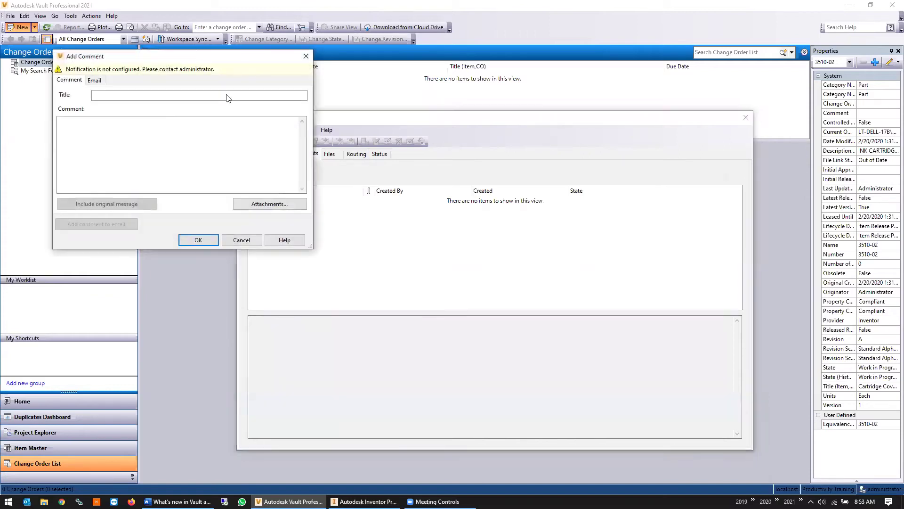
left_click(96, 80)
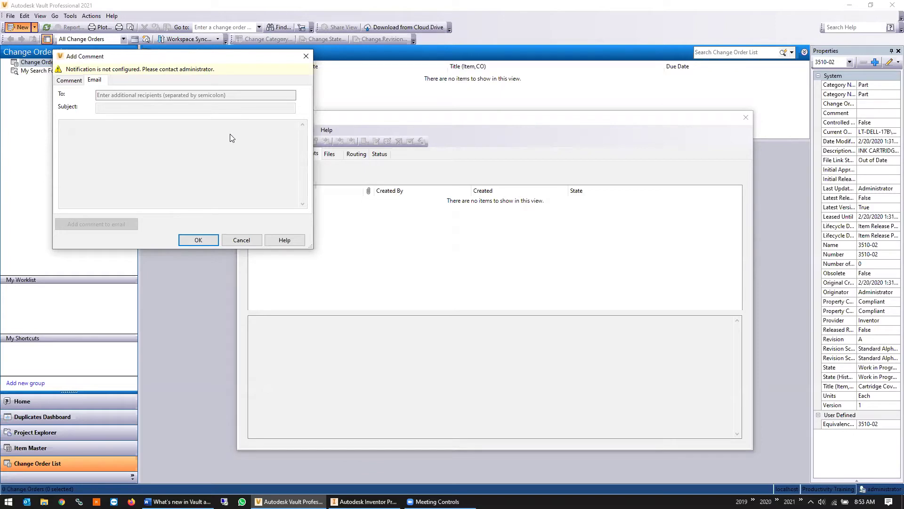
left_click_drag(188, 57, 346, 106)
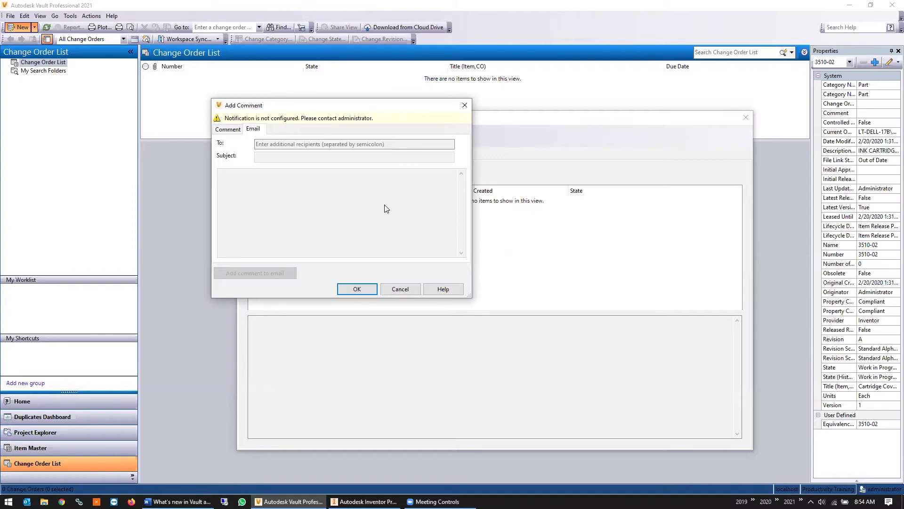
left_click(228, 129)
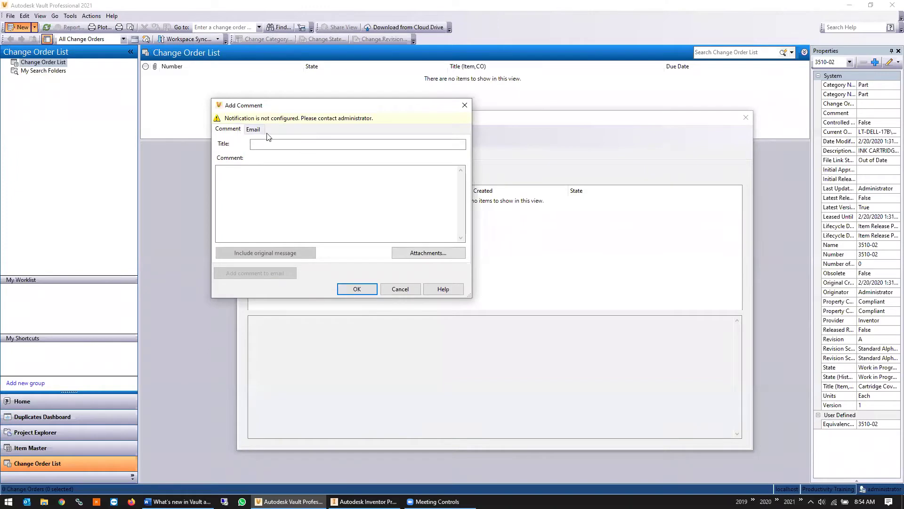
left_click(255, 130)
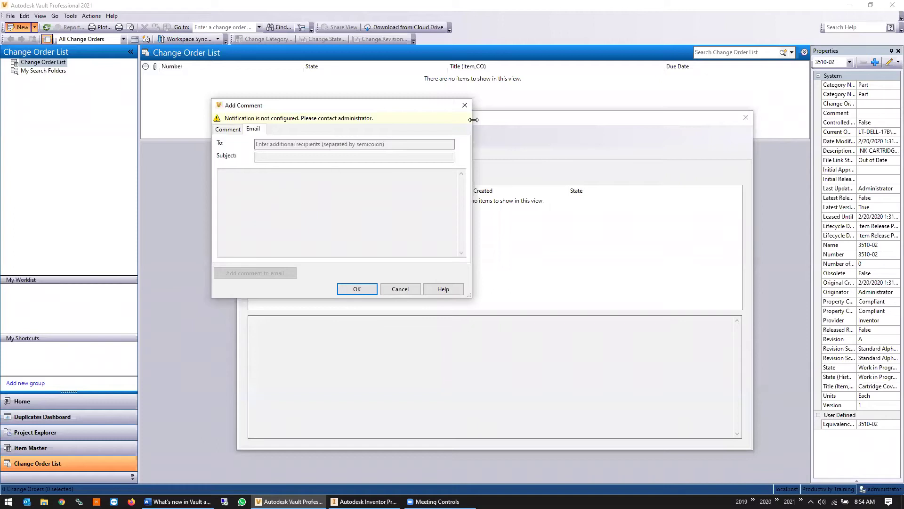
left_click(463, 104)
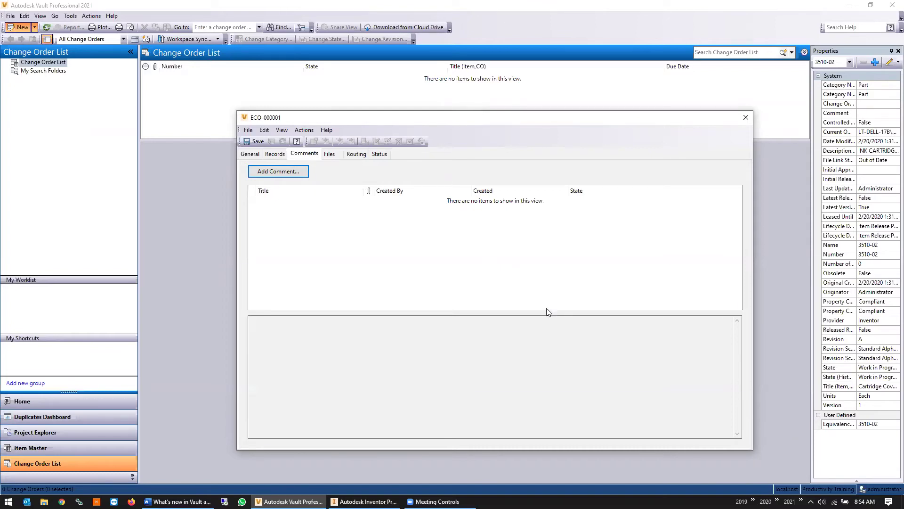
Start another comment, try OK with an empty title, dismiss the warning, and cancel it
left_click(301, 176)
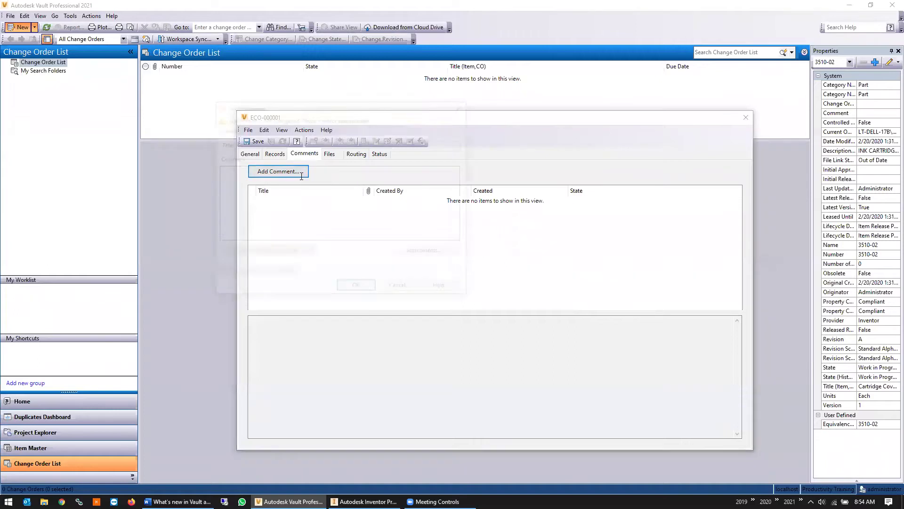
left_click(251, 131)
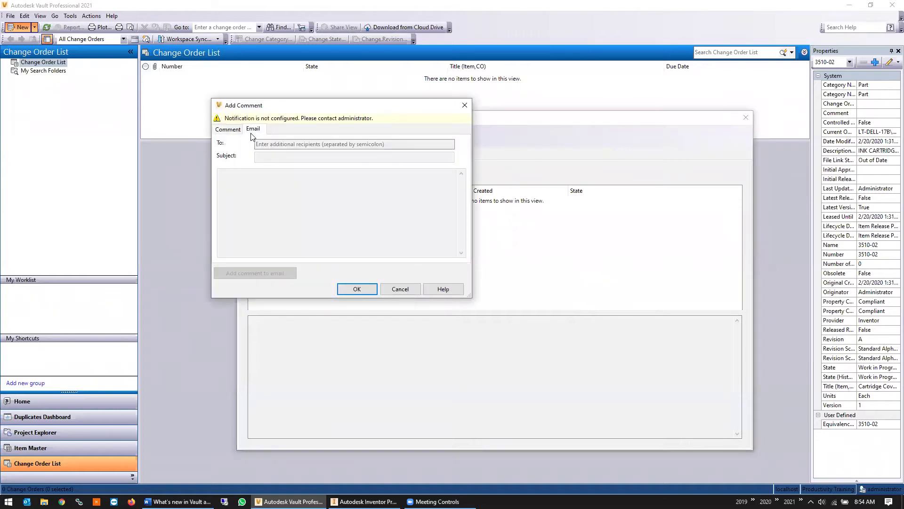
left_click(228, 131)
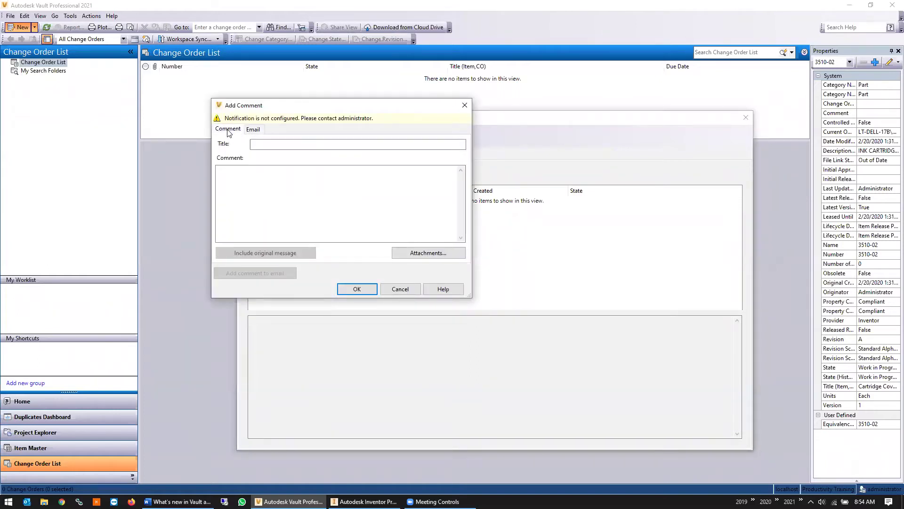
left_click(356, 293)
left_click(561, 262)
left_click(405, 291)
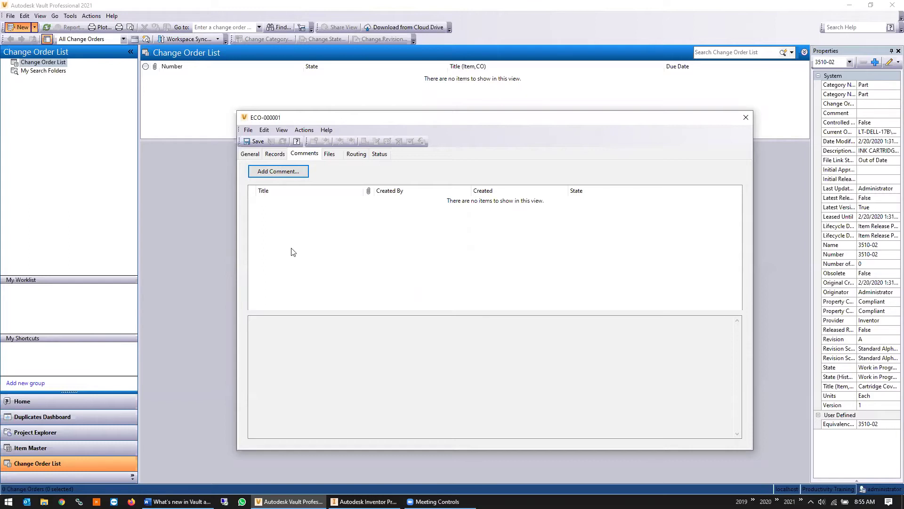
Browse ECO-000001's Files, Records, Routing and Status pages, ending on the Create-state workflow diagram
left_click(336, 157)
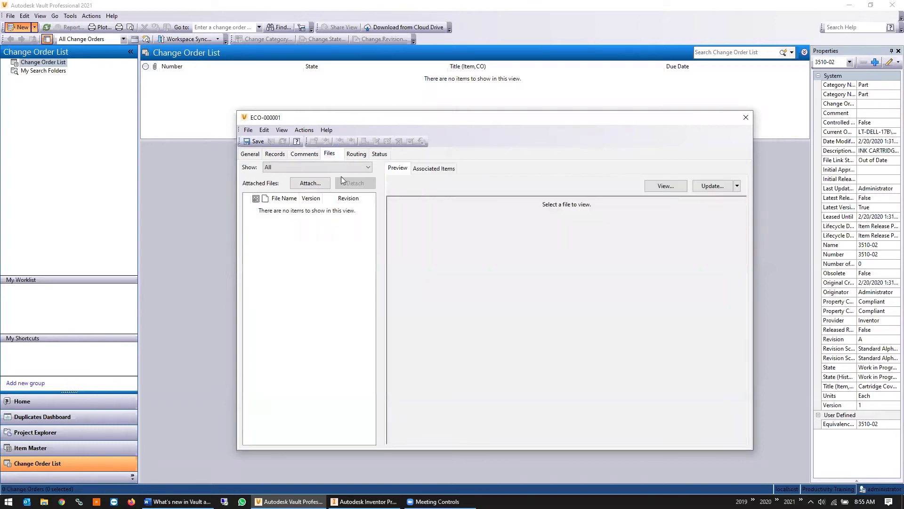
left_click(275, 154)
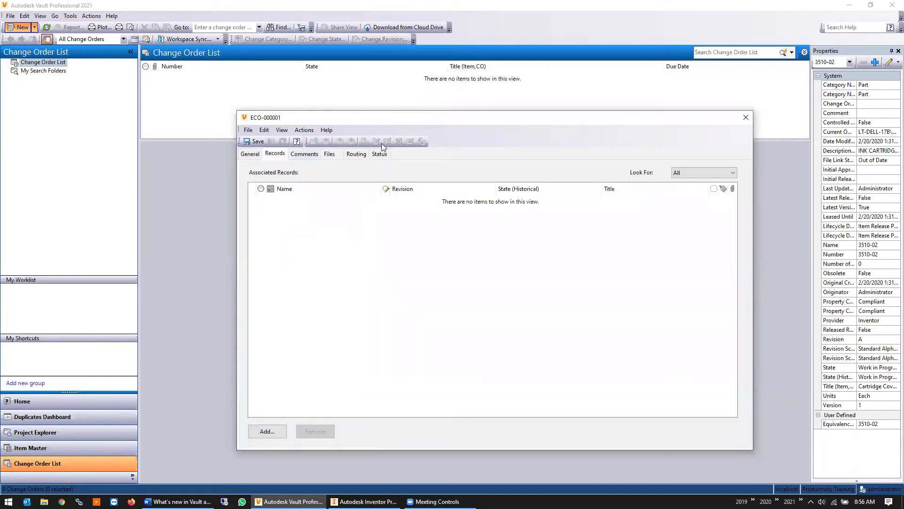
left_click(329, 155)
left_click(277, 154)
left_click(329, 153)
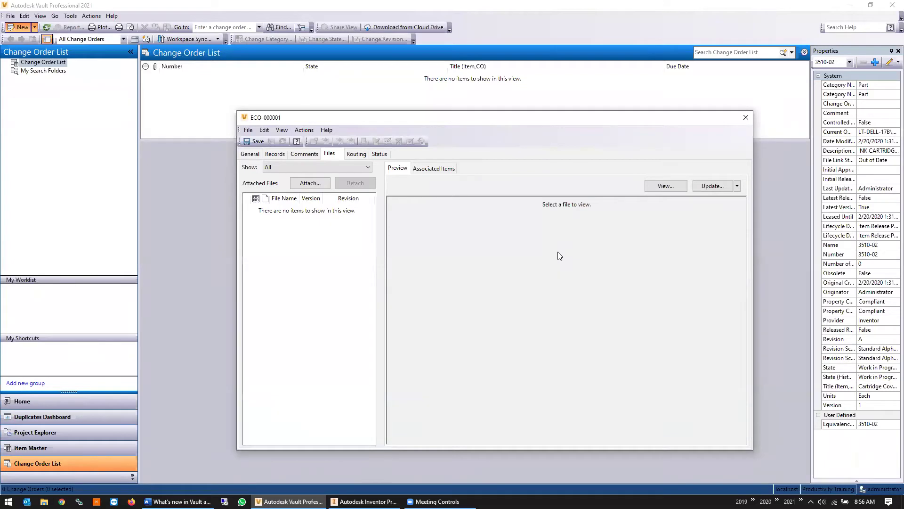
left_click(356, 154)
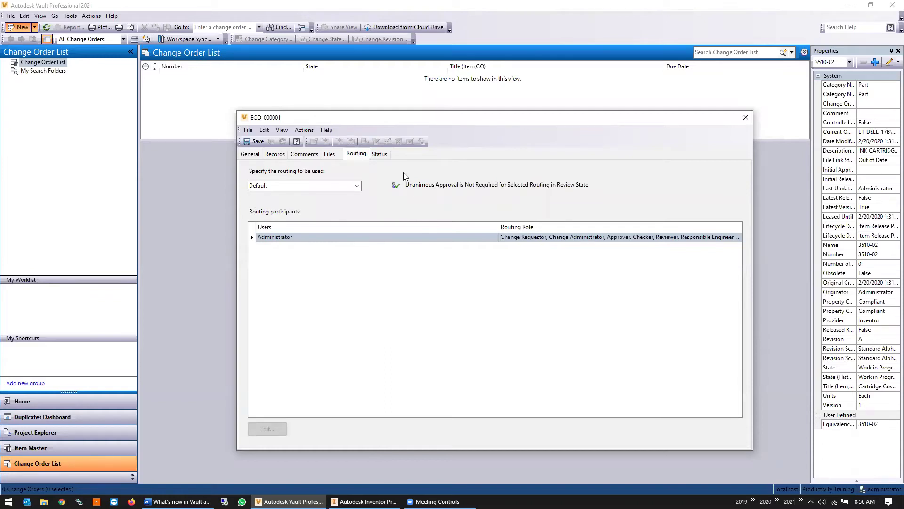
left_click(375, 154)
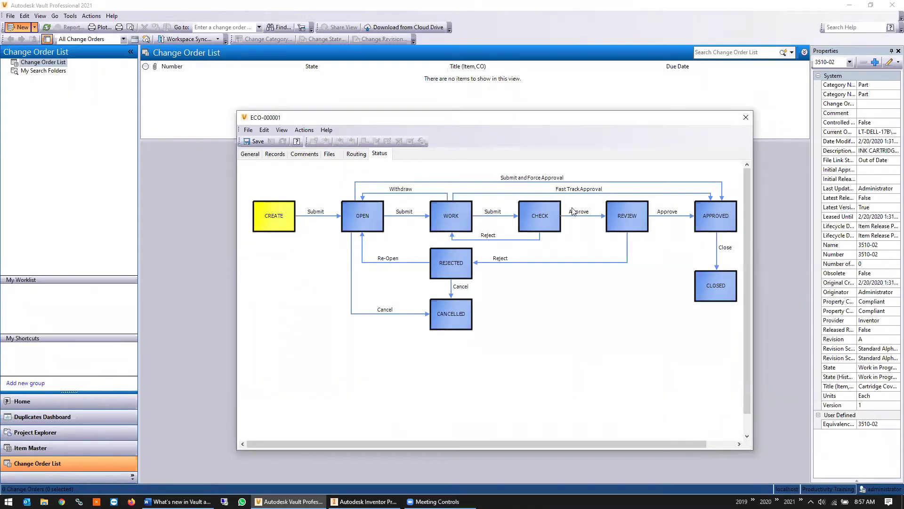
left_click(349, 157)
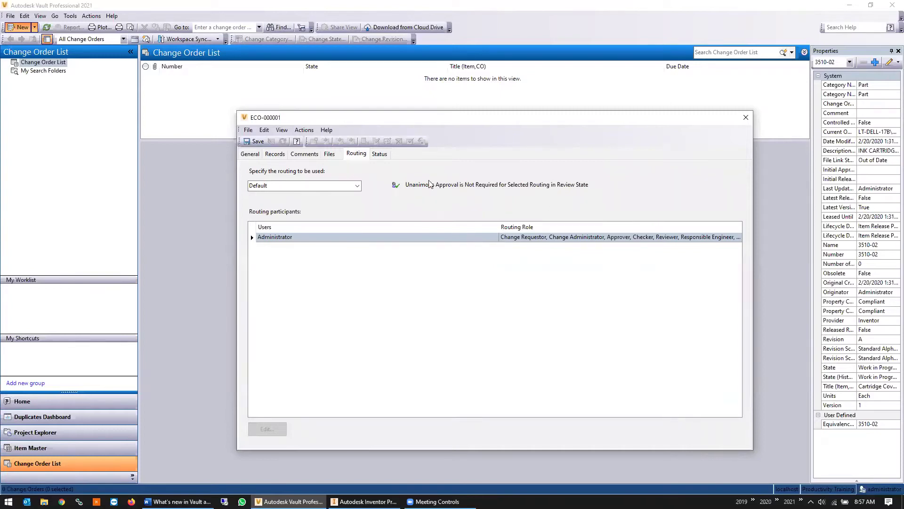
left_click(255, 142)
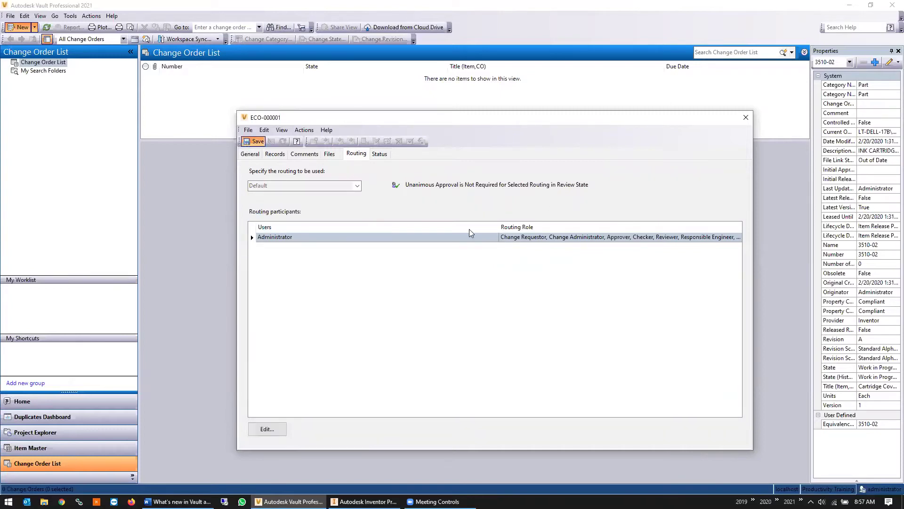
Begin submitting ECO-000001 to Open, reviewing the lifecycle diagram and the email fields
left_click(328, 140)
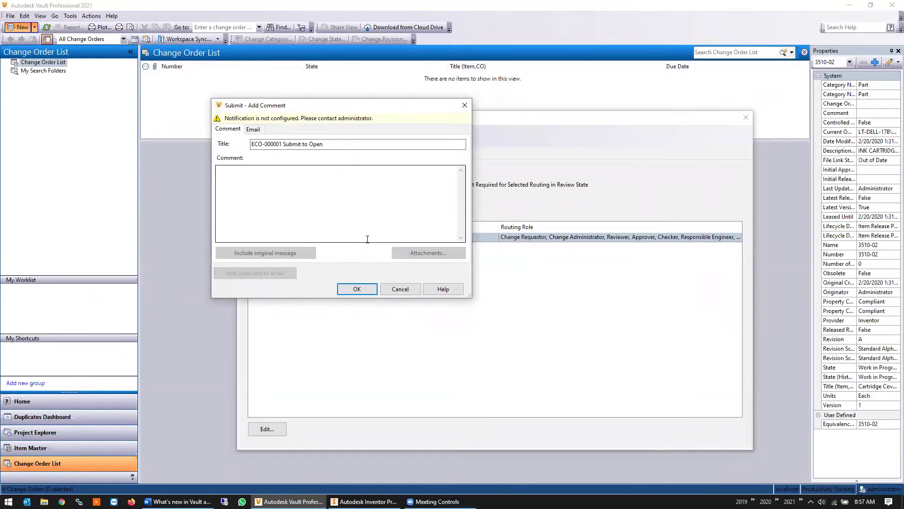
left_click(408, 290)
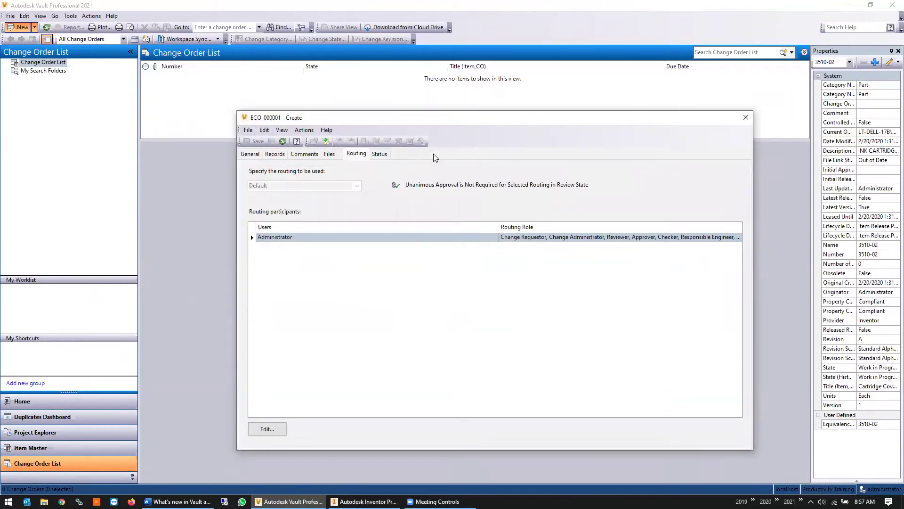
left_click(379, 154)
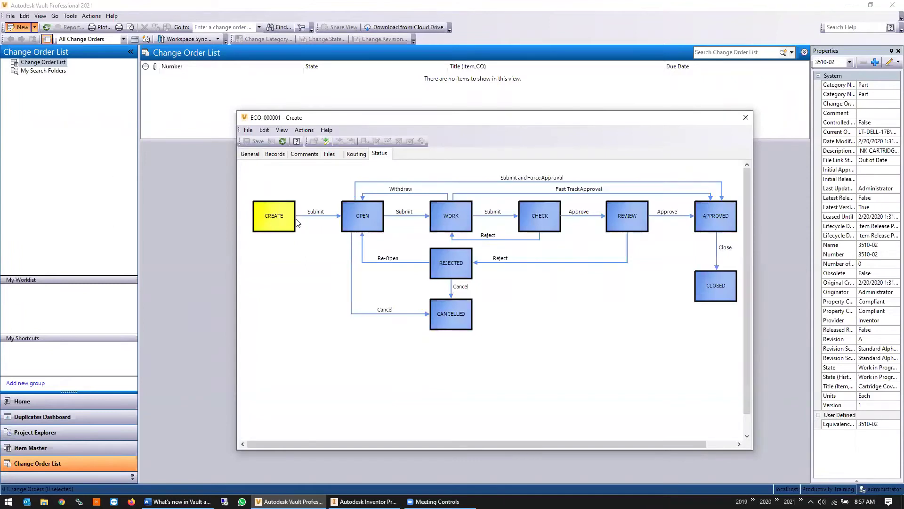
left_click(329, 141)
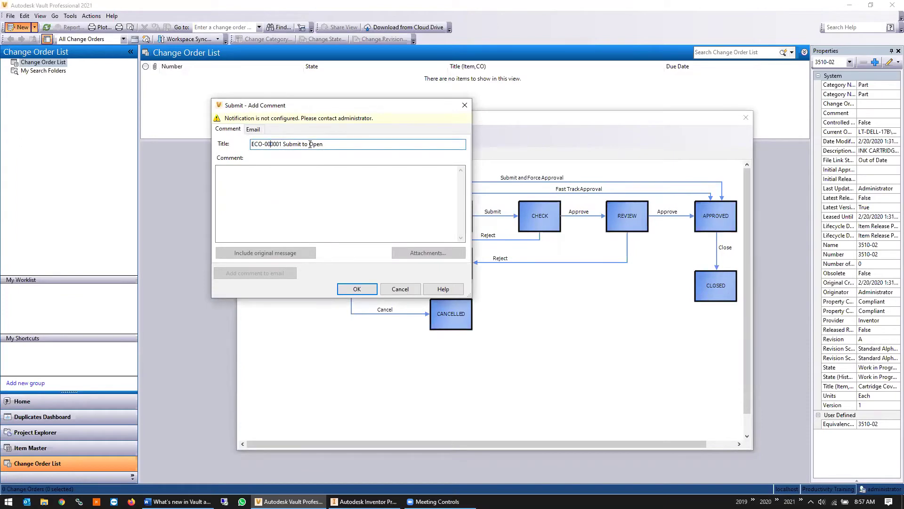
left_click(255, 129)
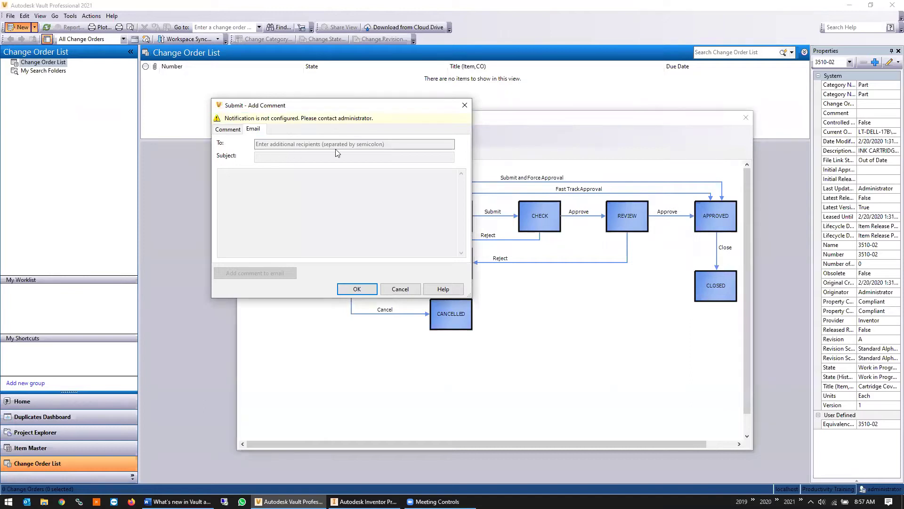
left_click(224, 131)
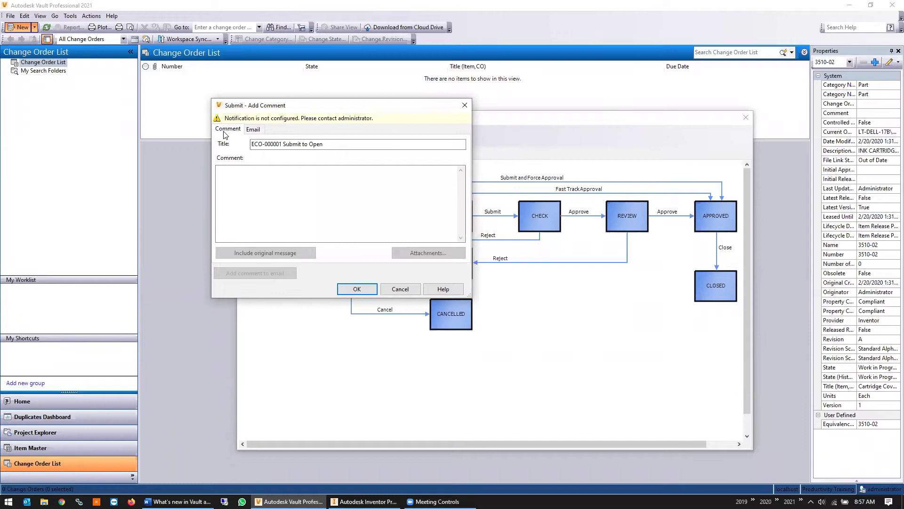
Move the comment dialog clear of the CREATE, OPEN, WORK states and confirm the submission
left_click_drag(330, 107, 459, 160)
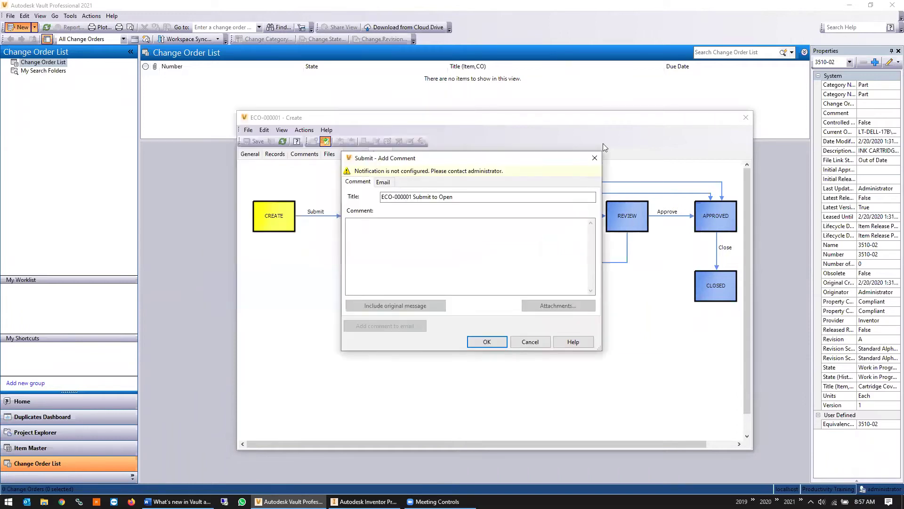
left_click_drag(602, 144, 604, 155)
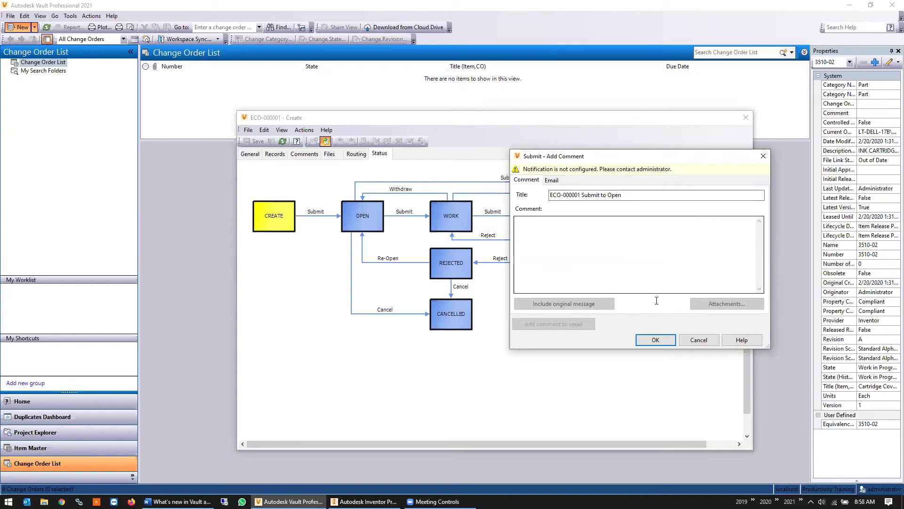
left_click(657, 336)
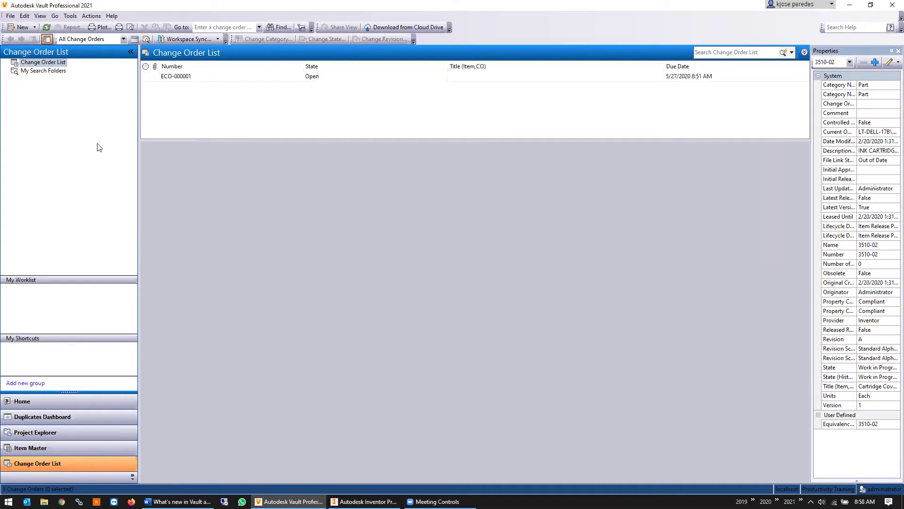
Select ECO-000001 in the Change Order List and view its status diagram showing OPEN
left_click(281, 78)
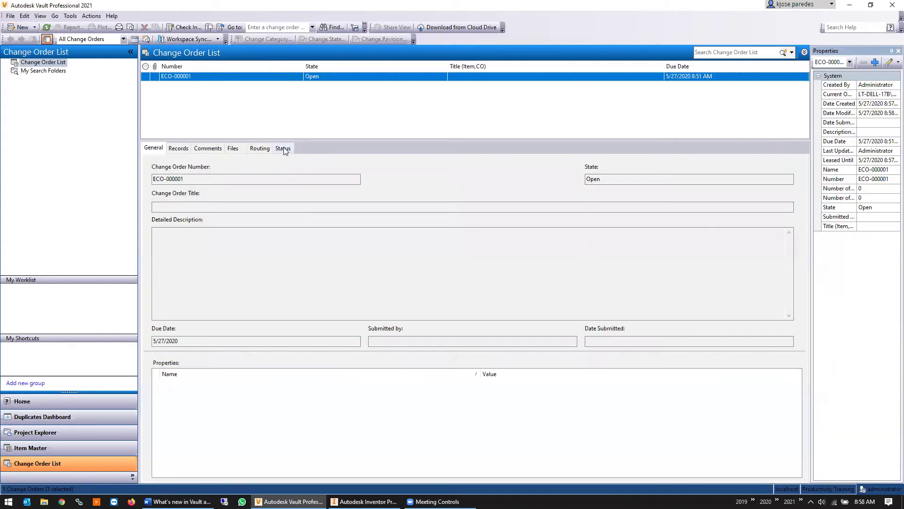
left_click(283, 148)
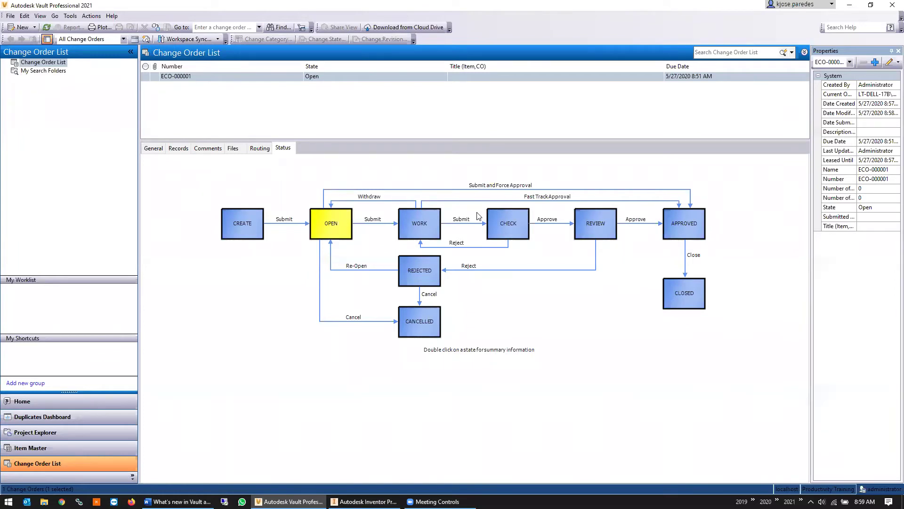
left_click(70, 16)
mouse_move(175, 74)
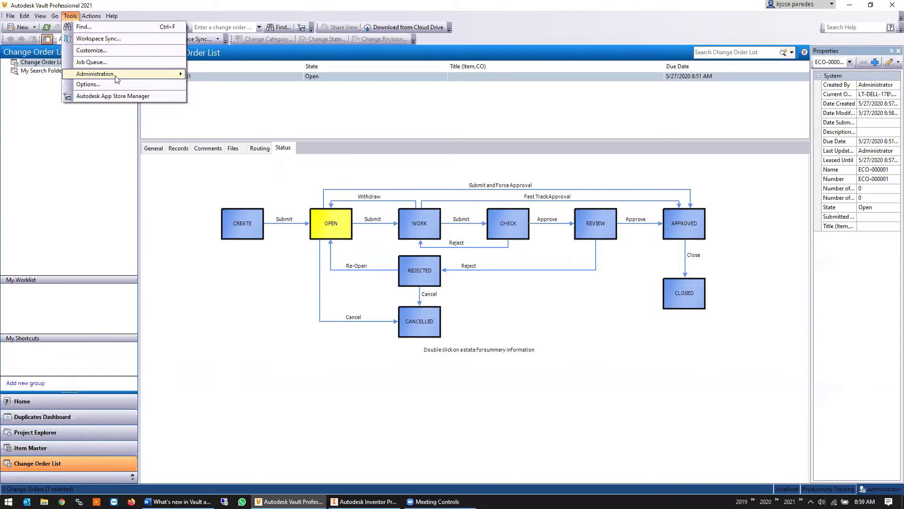
mouse_move(121, 75)
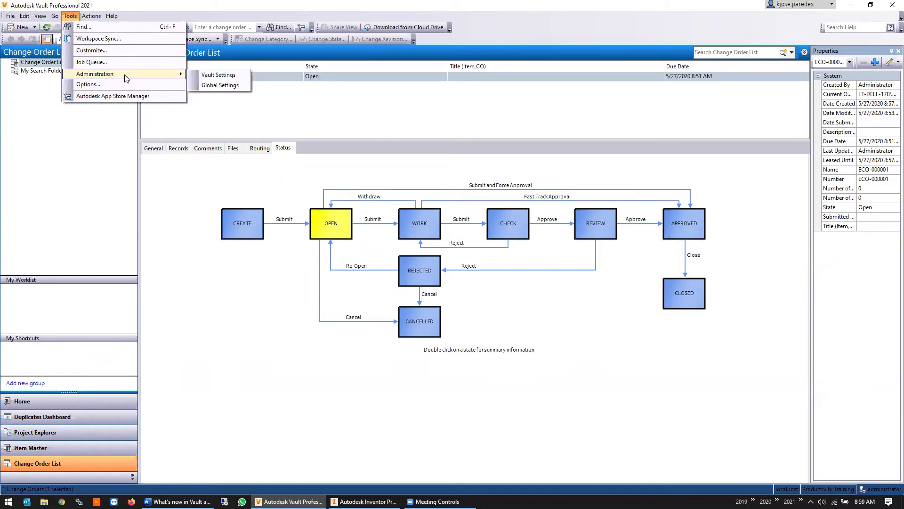
left_click(215, 76)
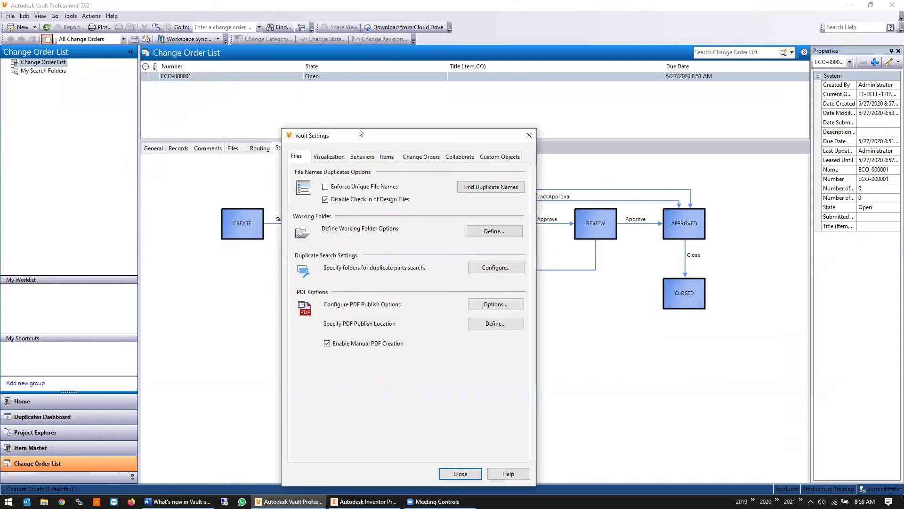
left_click(529, 136)
left_click(70, 16)
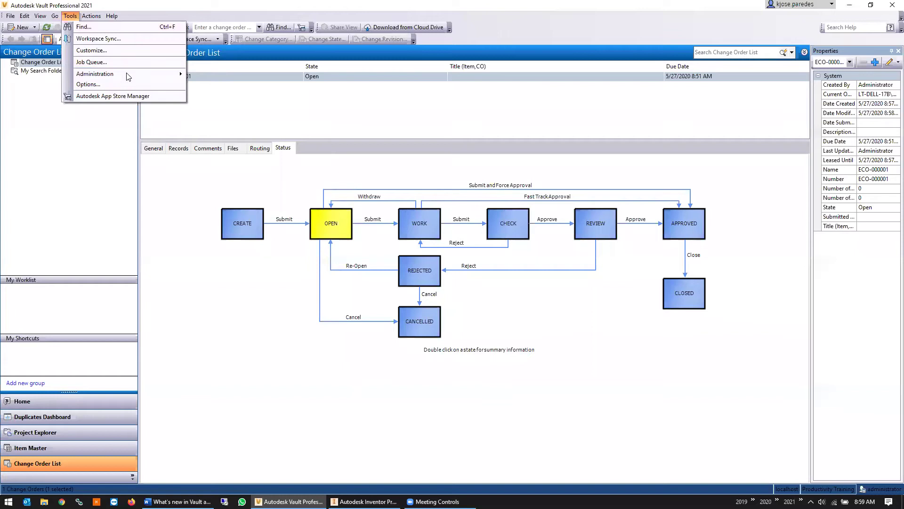
mouse_move(181, 74)
left_click(214, 85)
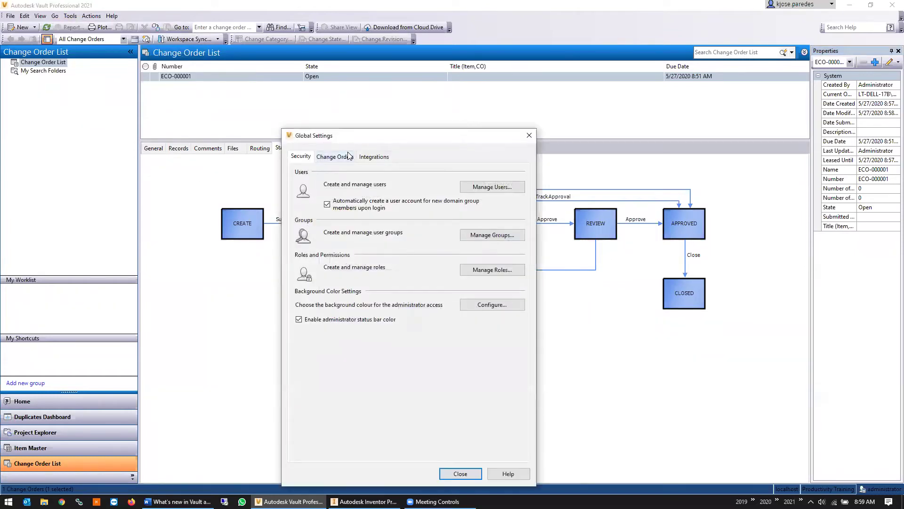
left_click(349, 156)
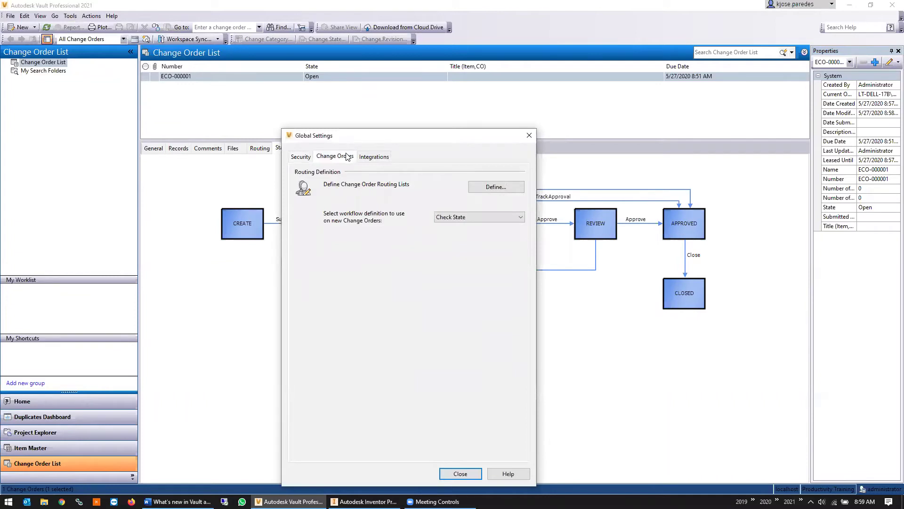
left_click(504, 218)
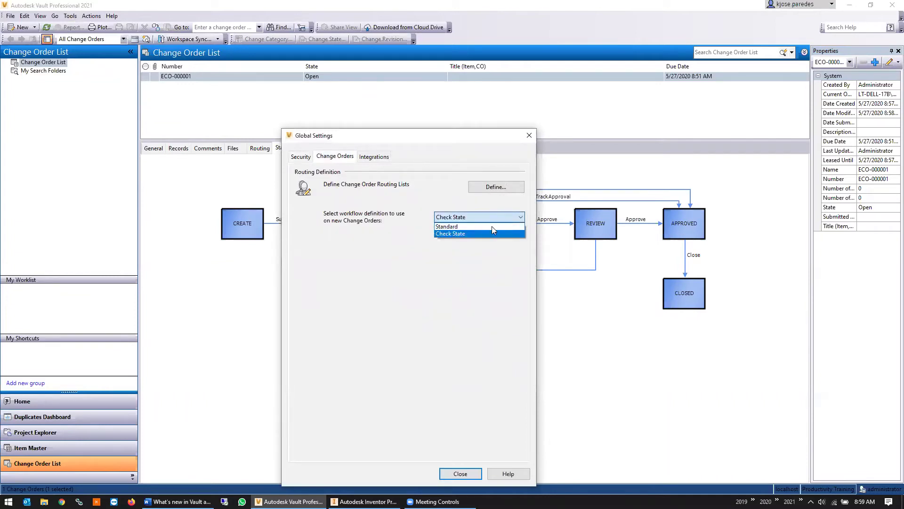
left_click(406, 195)
left_click(530, 136)
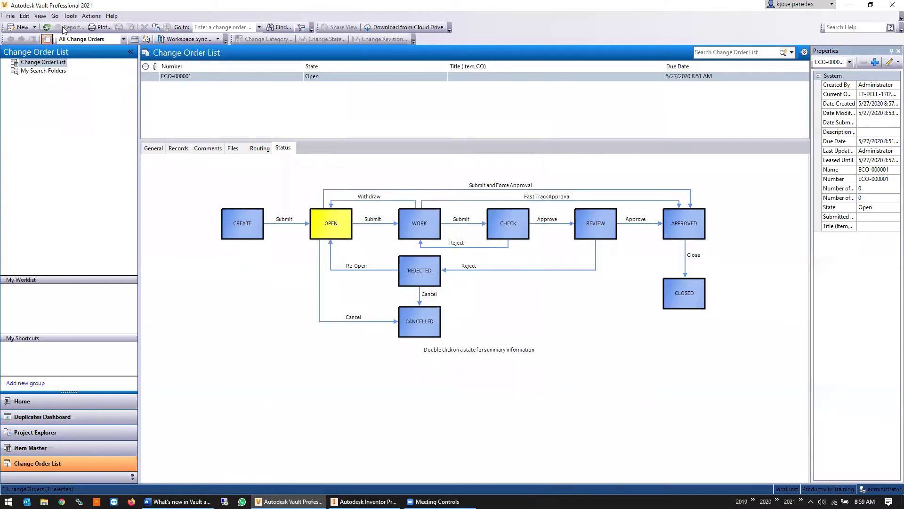
left_click(71, 16)
Show the Change Orders tab of Vault Settings and its email notification template
mouse_move(149, 75)
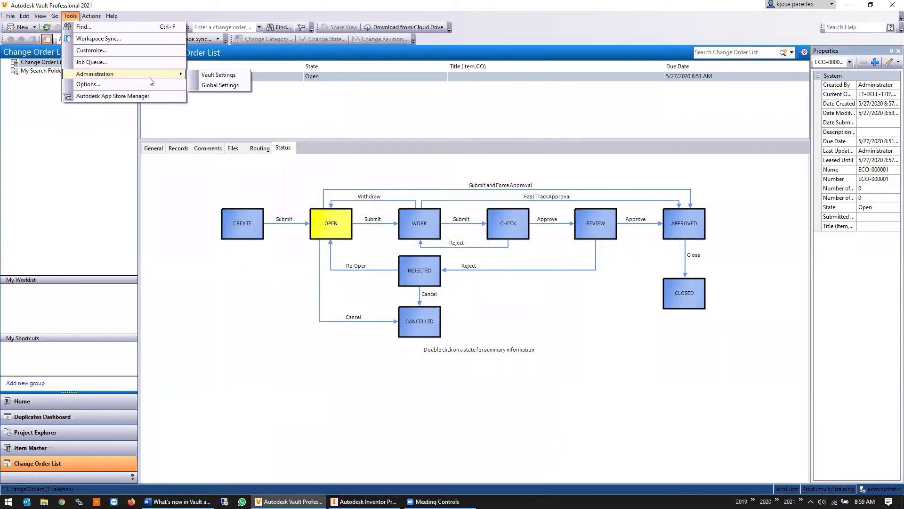
left_click(218, 75)
left_click(419, 158)
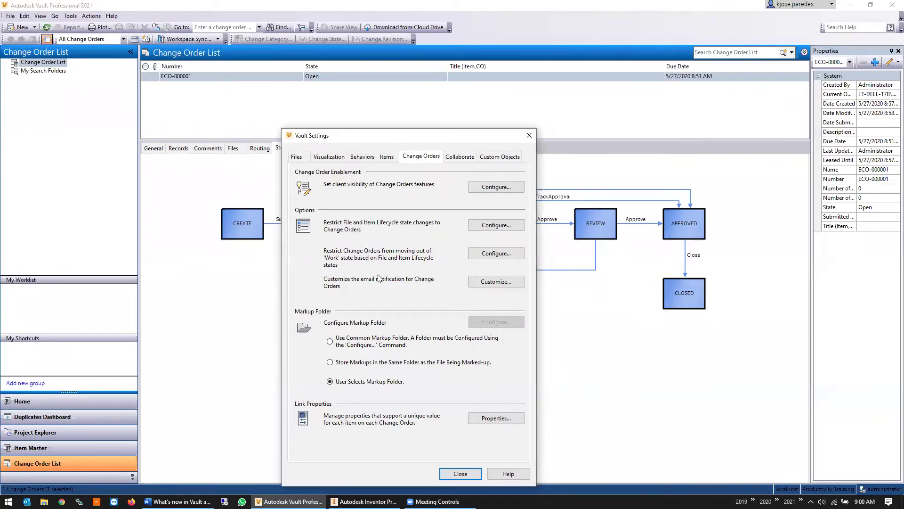
left_click(496, 282)
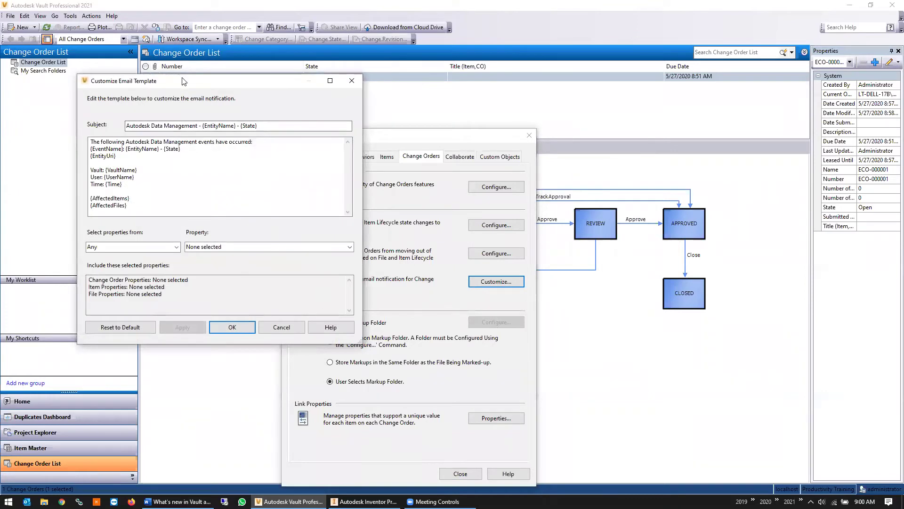
Reposition the email template editor and set Select properties from to Any
left_click_drag(183, 81, 401, 86)
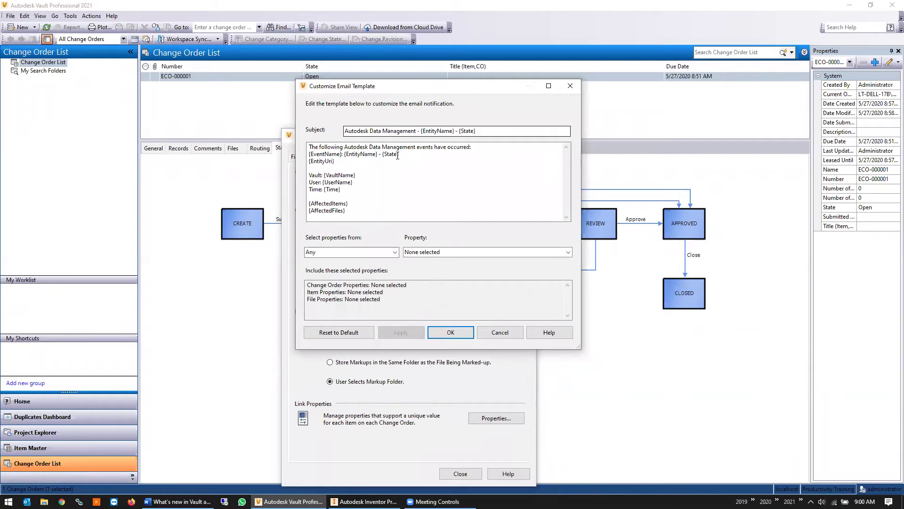
left_click(395, 206)
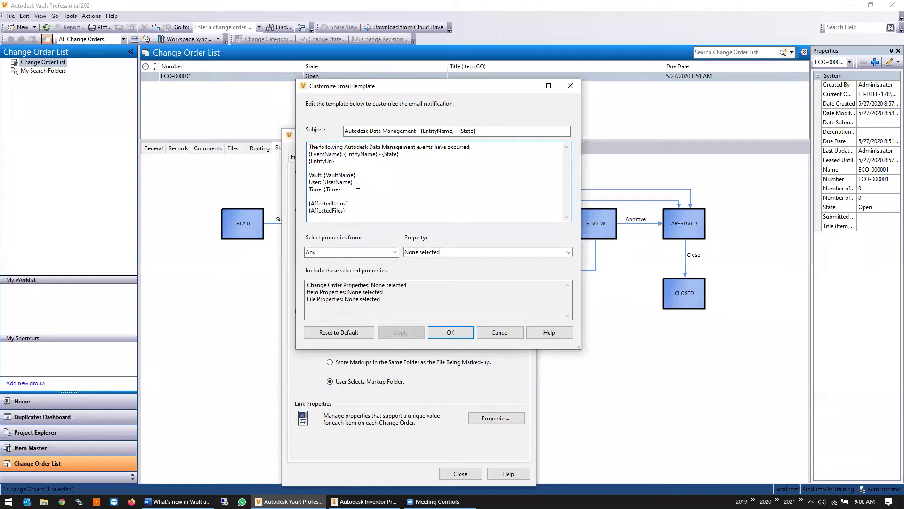
key("Down")
key("Down")
key("Down")
left_click(394, 252)
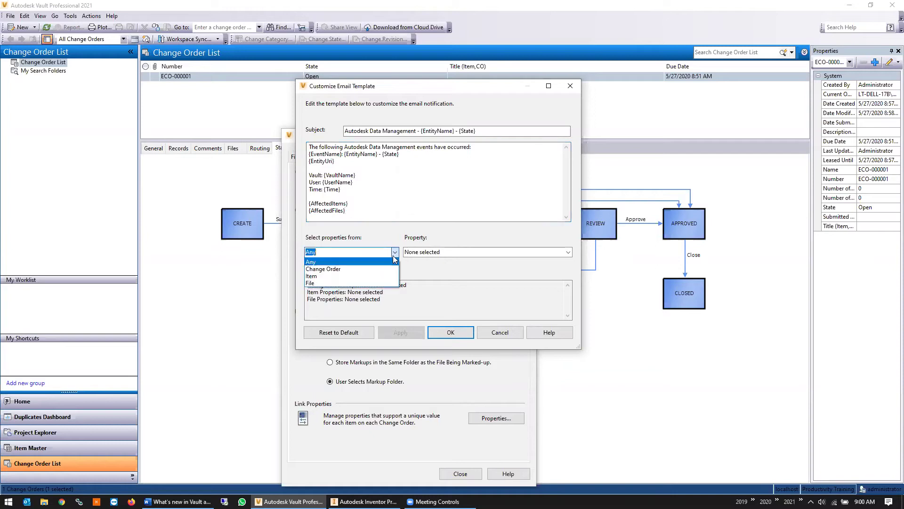
left_click(329, 276)
left_click(439, 254)
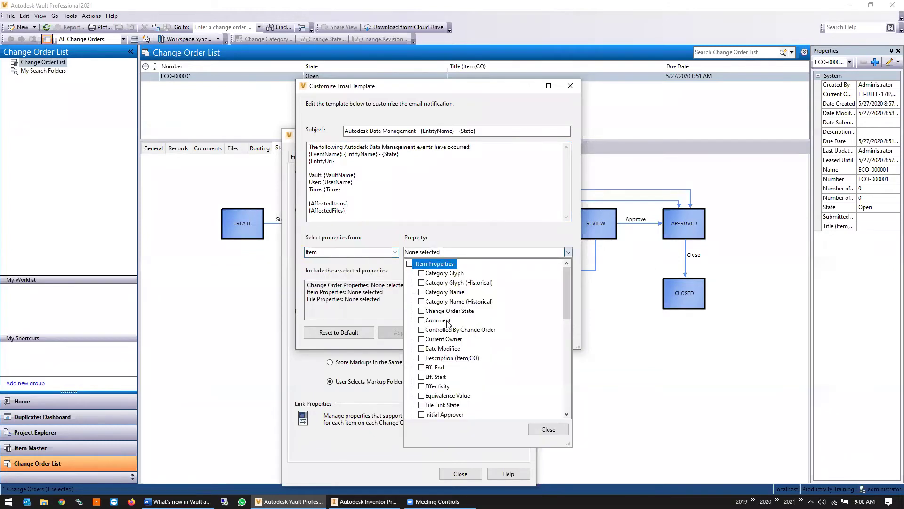
scroll(447, 322, "down", 8)
scroll(448, 323, "down", 3)
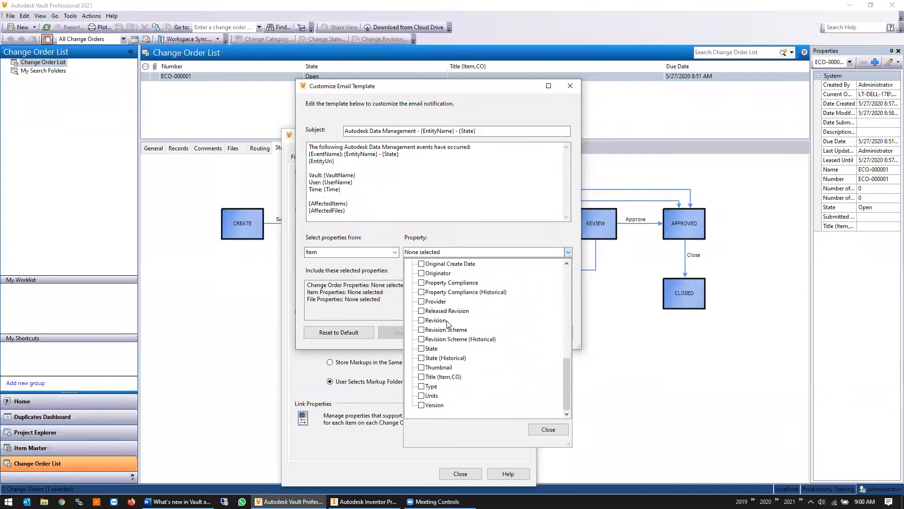
left_click(333, 252)
left_click(395, 252)
left_click(378, 270)
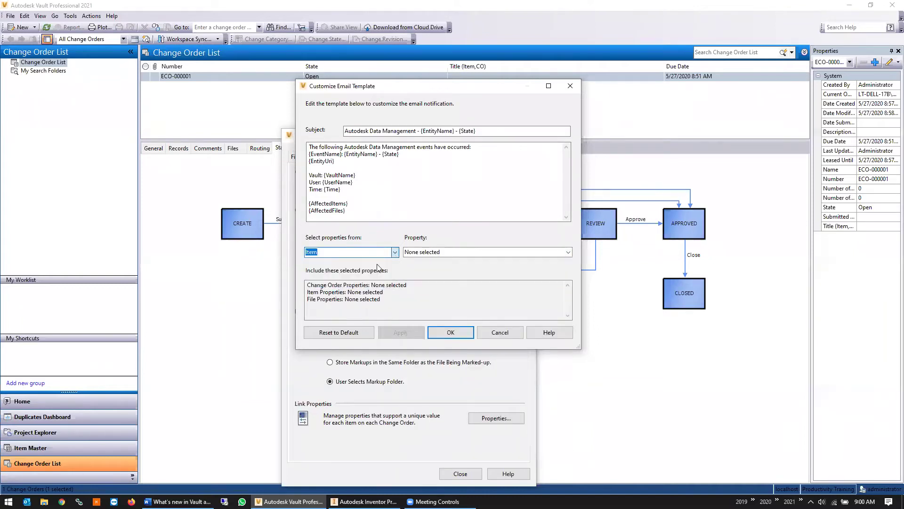
left_click(504, 252)
Include the Number of Attachments file property in the template and apply
scroll(526, 301, "down", 3)
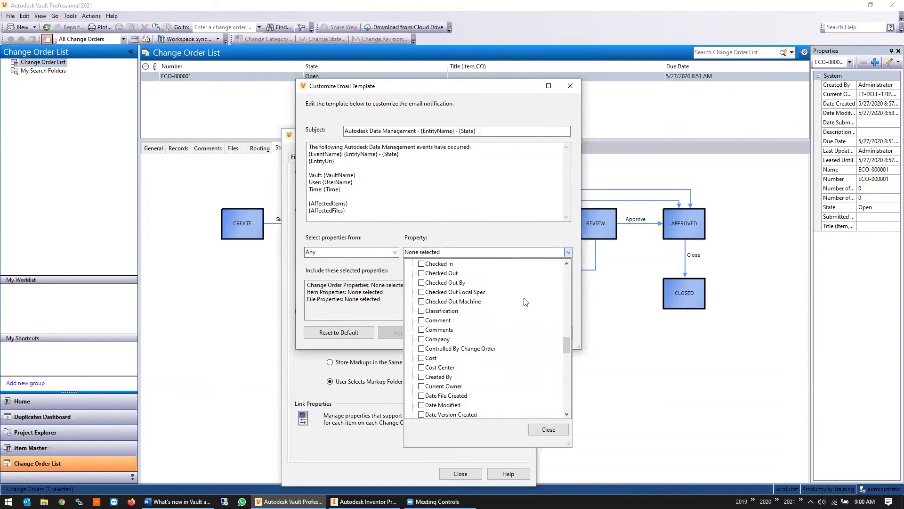
scroll(525, 301, "down", 1)
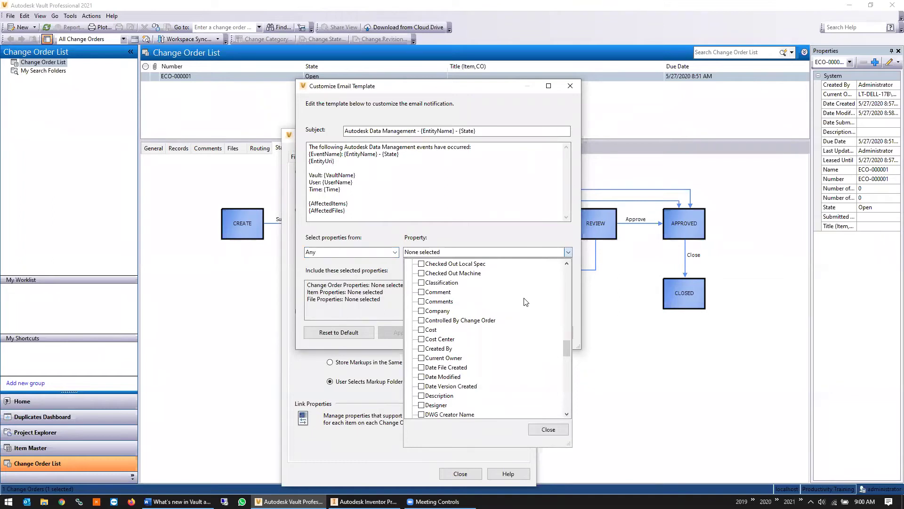
scroll(526, 301, "down", 4)
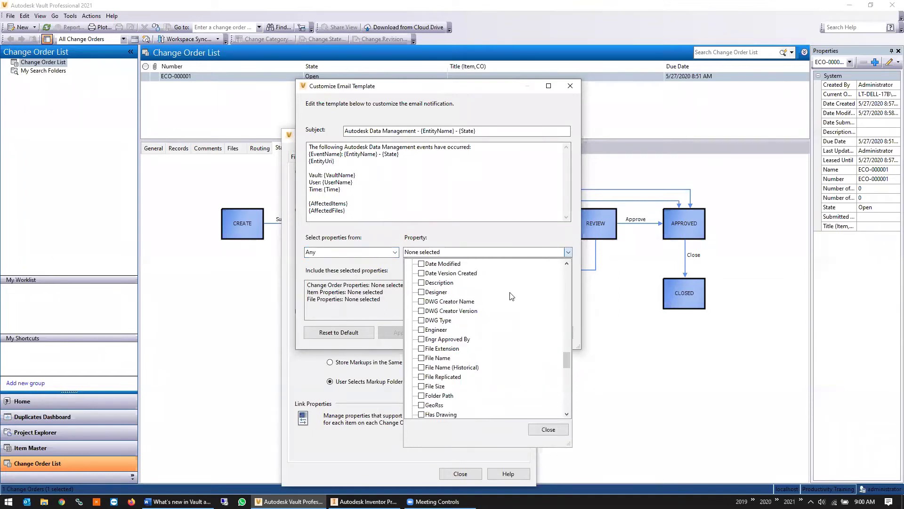
scroll(512, 294, "down", 8)
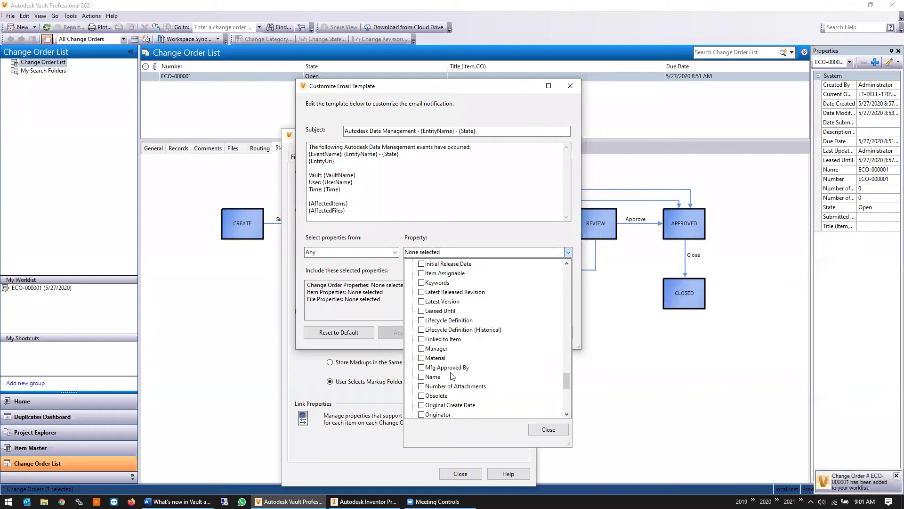
scroll(424, 379, "down", 1)
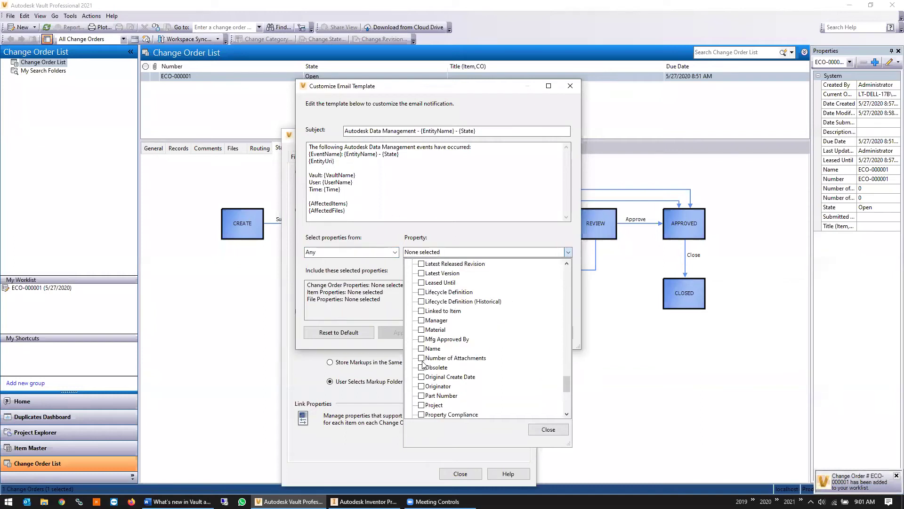
left_click(422, 358)
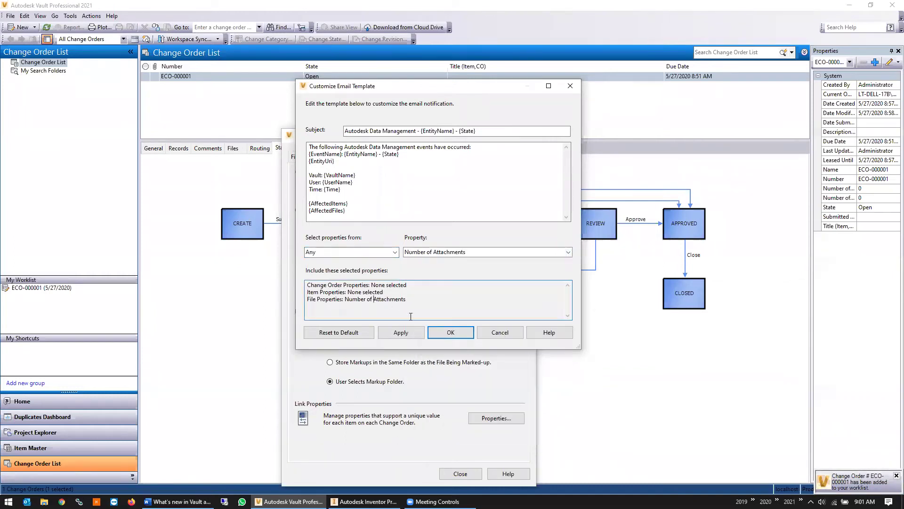
left_click(419, 332)
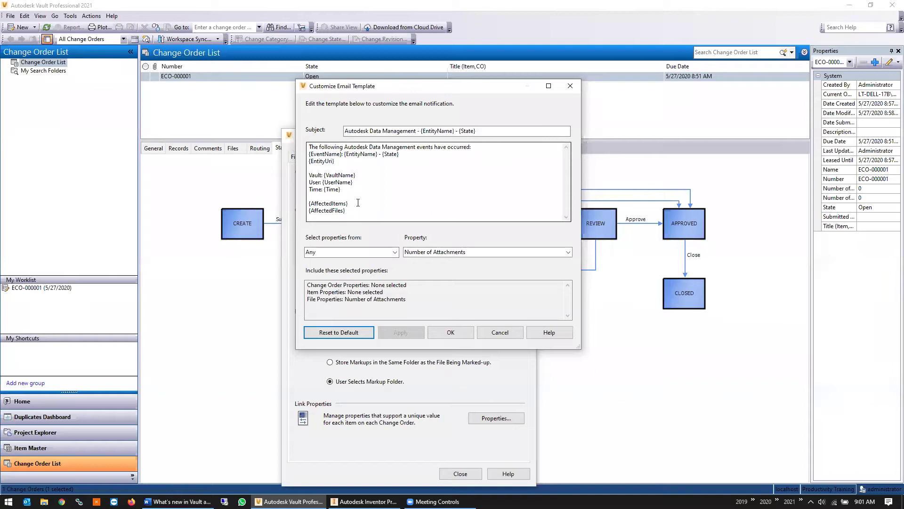
Add the Part Number file property to the template and apply
left_click(470, 253)
scroll(458, 304, "down", 1)
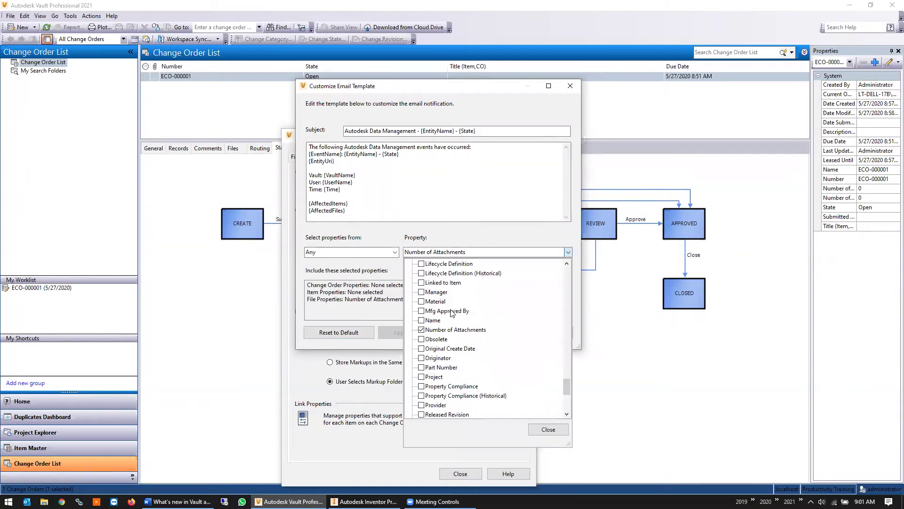
left_click(421, 367)
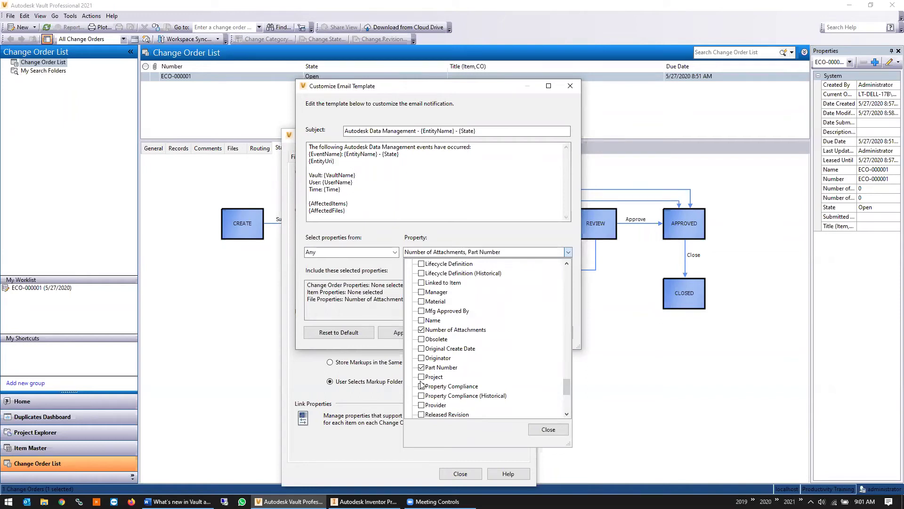
left_click(396, 316)
left_click(401, 332)
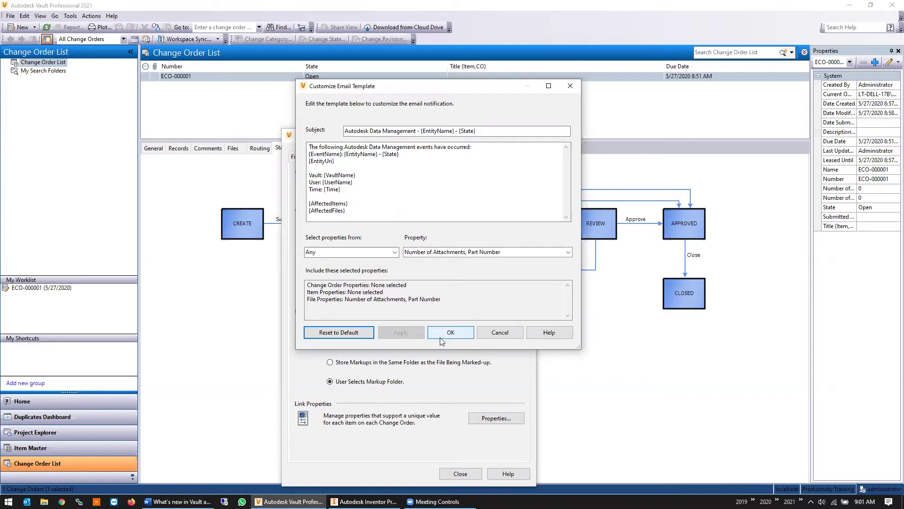
Confirm the email template, close Vault Settings, and bring up Inventor's Cartridge Cover assembly
left_click(442, 335)
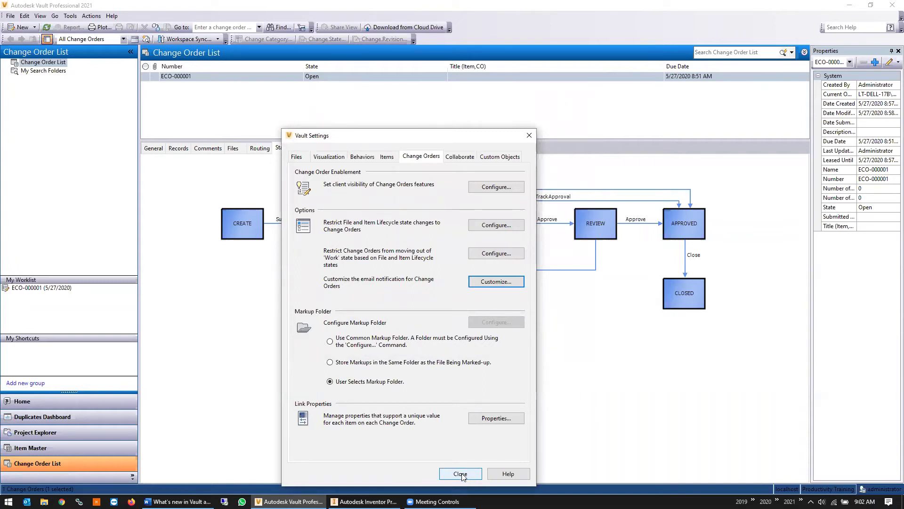
left_click(460, 473)
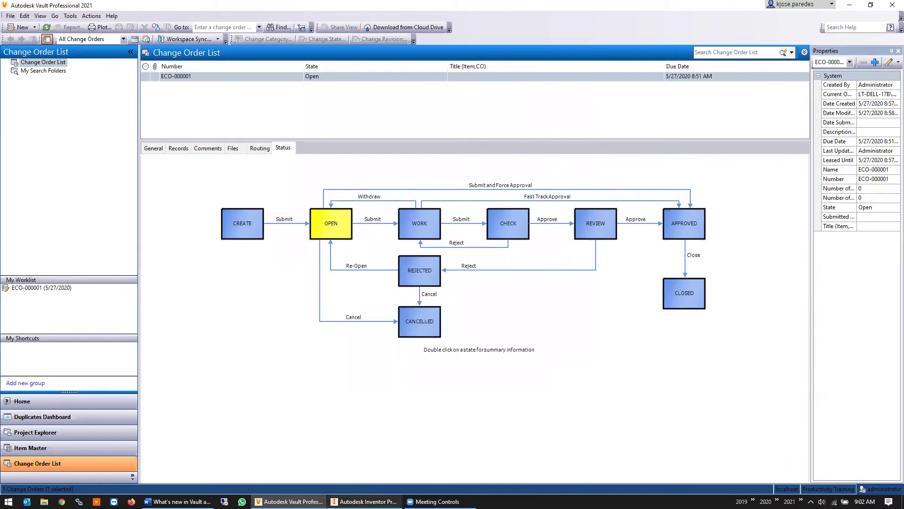
left_click(366, 501)
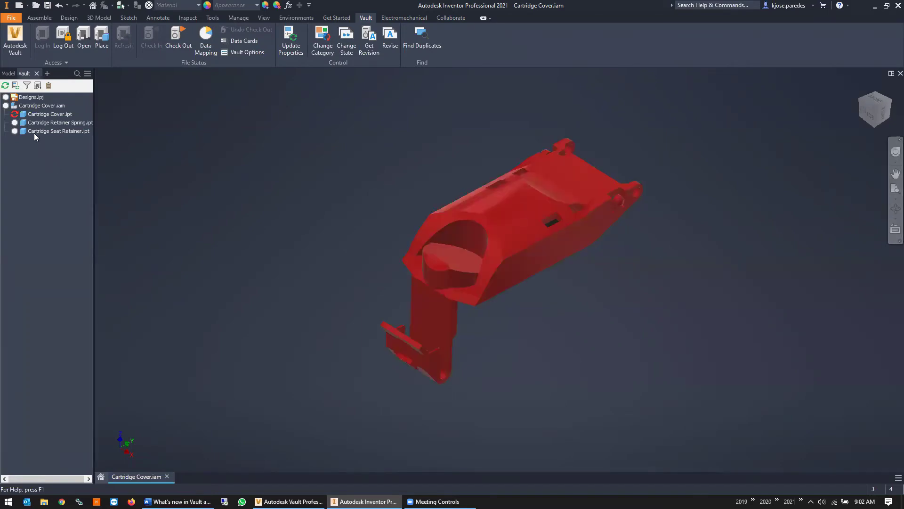
Check the new-edits status flag on Cartridge Cover.ipt in the Vault browser
mouse_move(15, 115)
Inspect the Vault actions menu for Cartridge Cover.ipt, then clear the selection
left_click(50, 114)
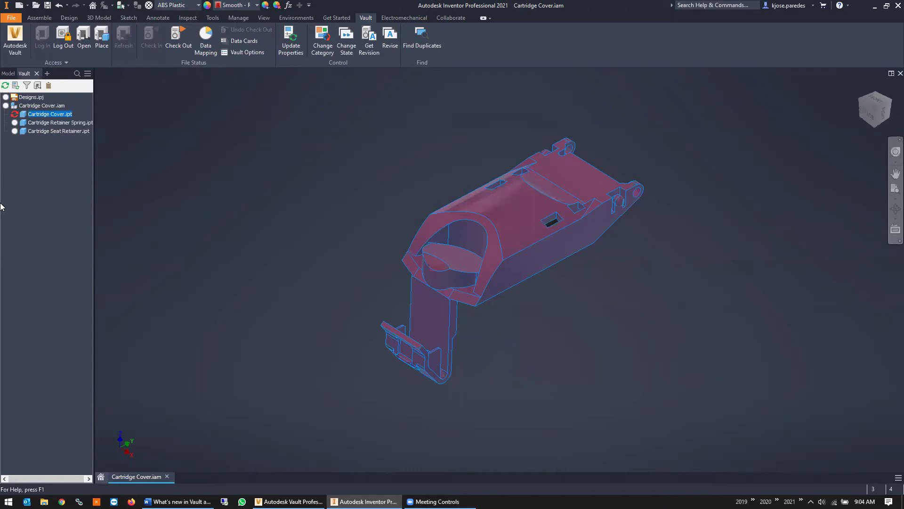
right_click(55, 113)
key("Escape")
right_click(55, 111)
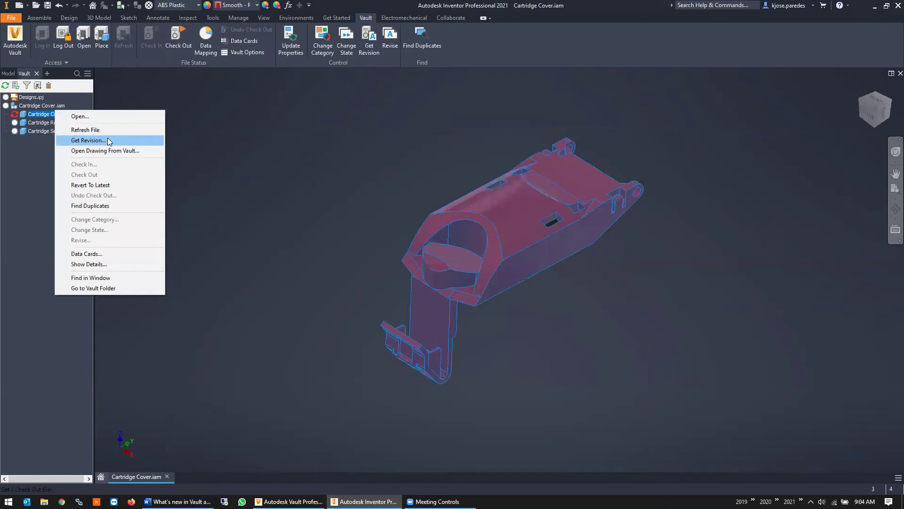
left_click(27, 163)
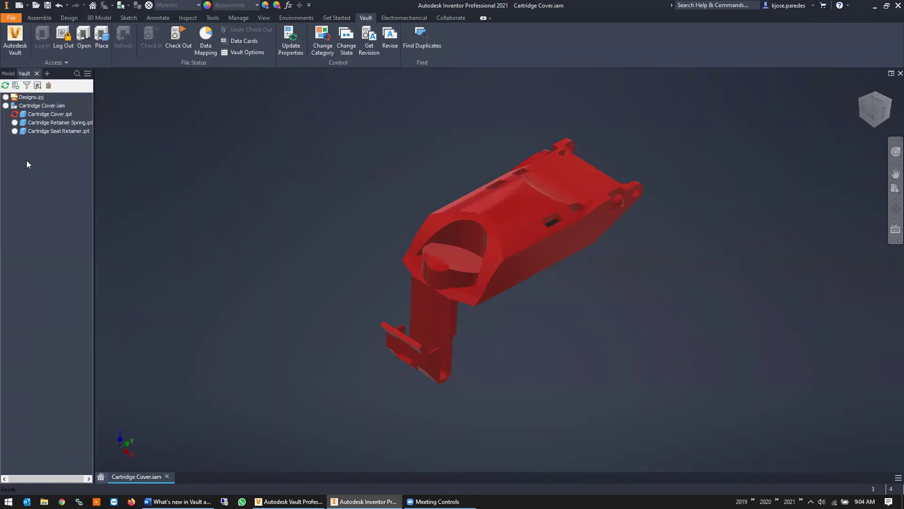
Filter the Vault tree to exclude unedited local files and files With Saved Edits
left_click(27, 86)
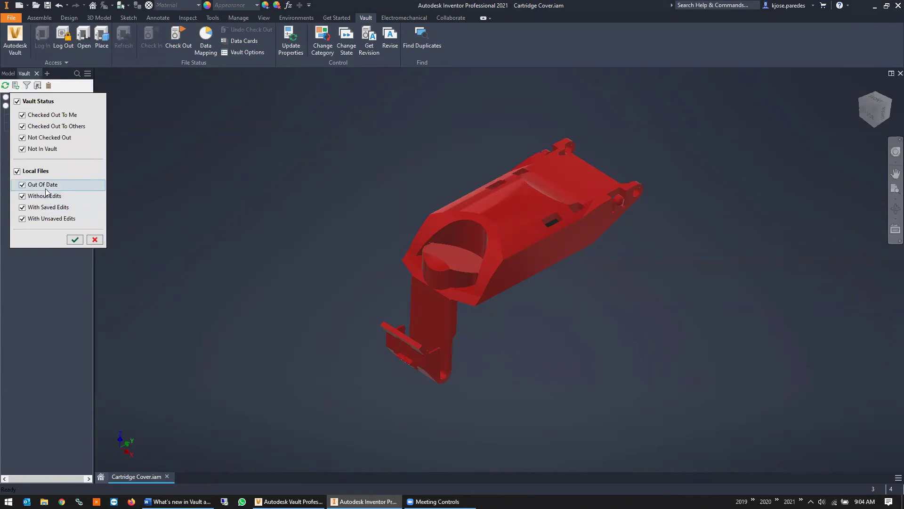
left_click(23, 196)
left_click(22, 207)
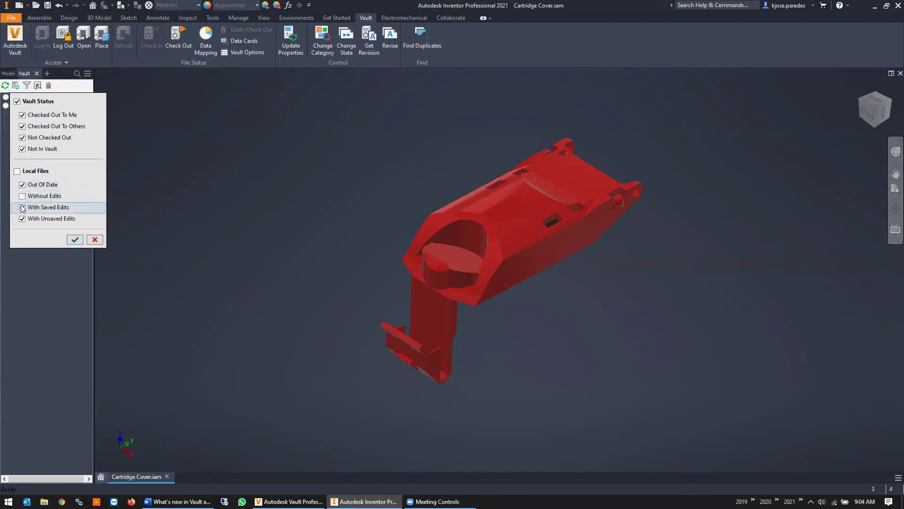
left_click(75, 239)
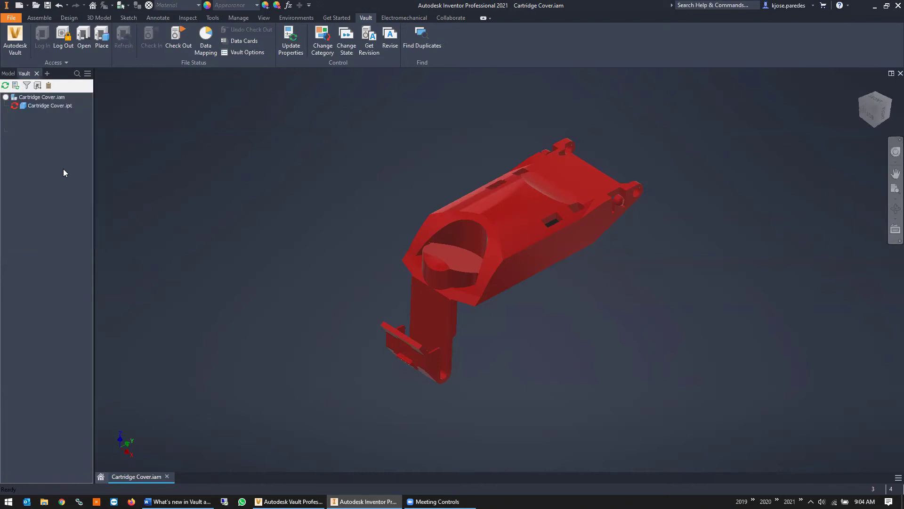
mouse_move(43, 104)
Re-include Local Files in the Vault filter so all files list, then select and deselect the part
left_click(26, 86)
left_click(37, 171)
left_click(75, 240)
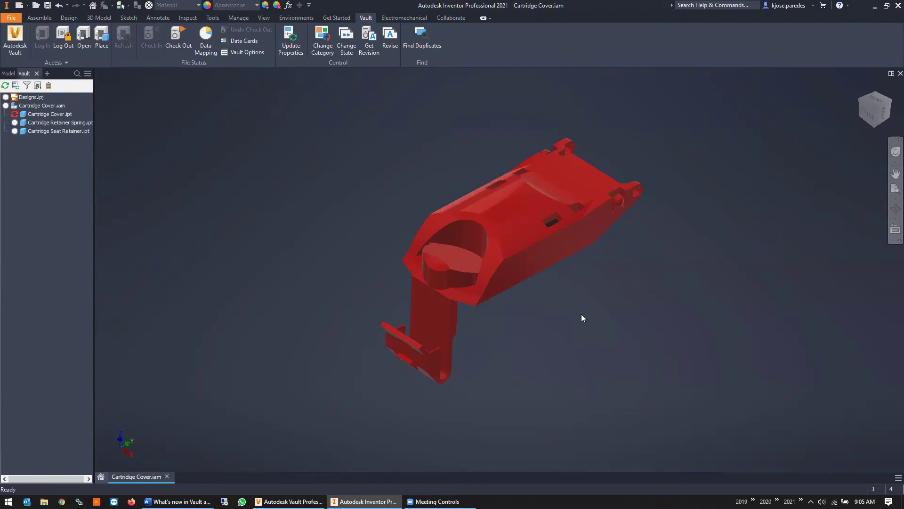
left_click(441, 214)
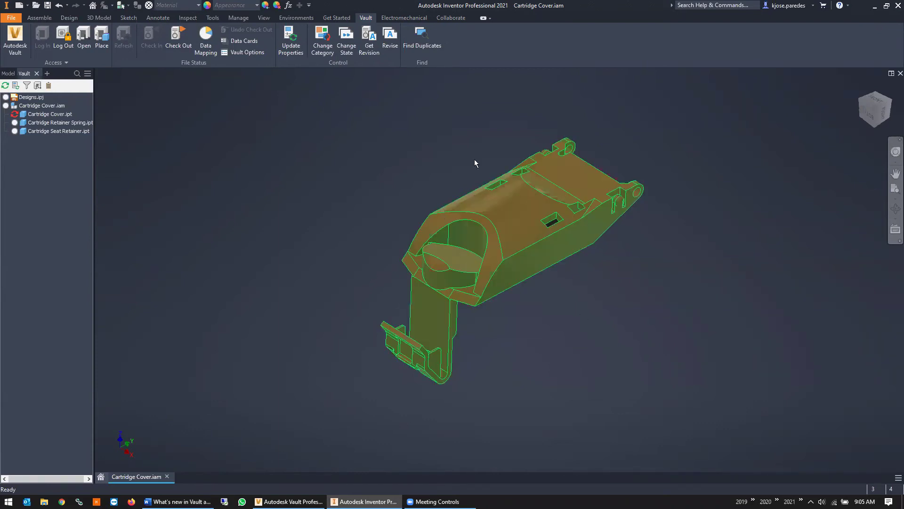
left_click(405, 315)
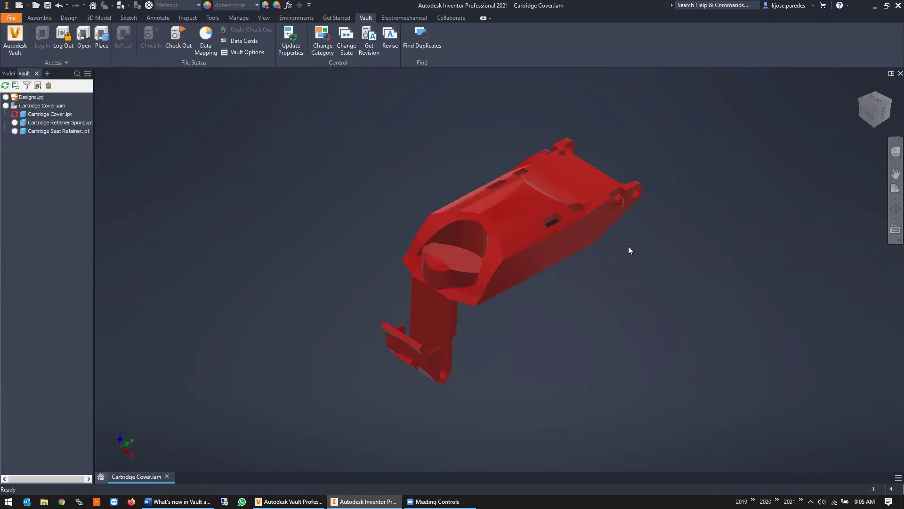
Set Inventor's UI Theme to Light in Application Options Colors and apply it
left_click(247, 18)
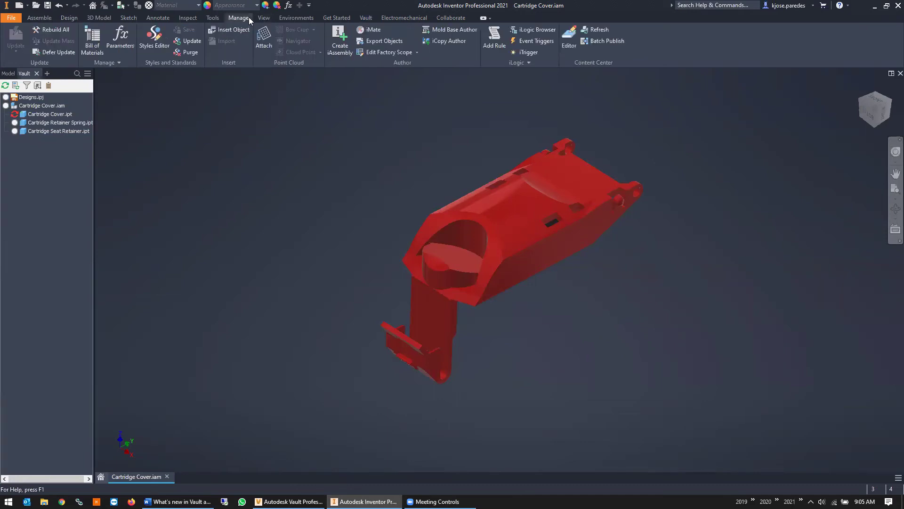
left_click(213, 17)
left_click(146, 37)
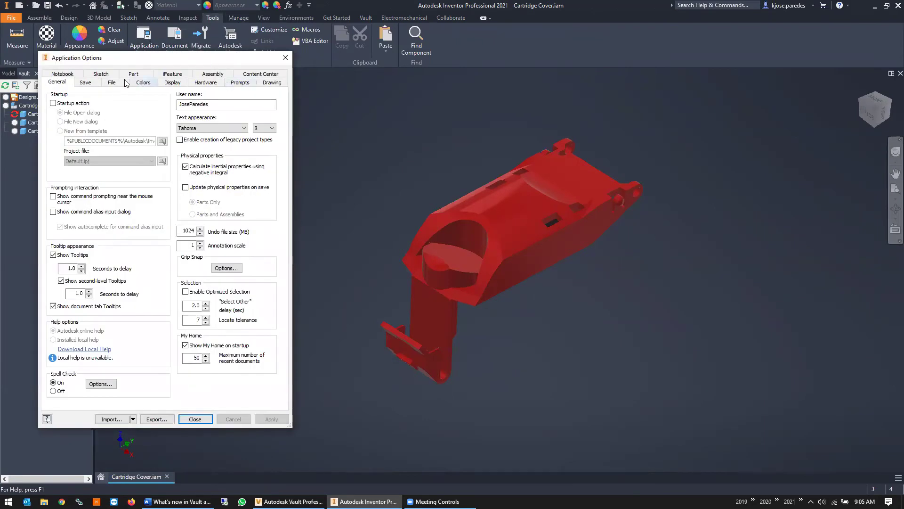
left_click(143, 82)
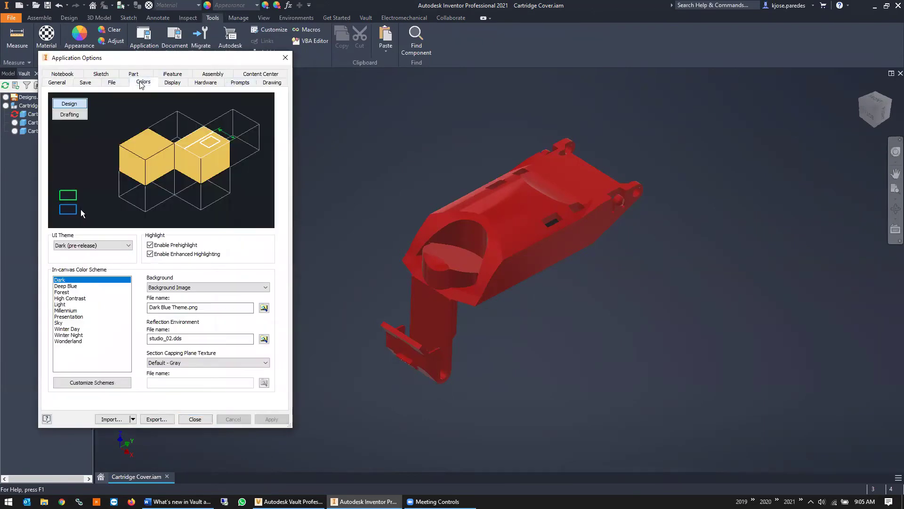
left_click(89, 249)
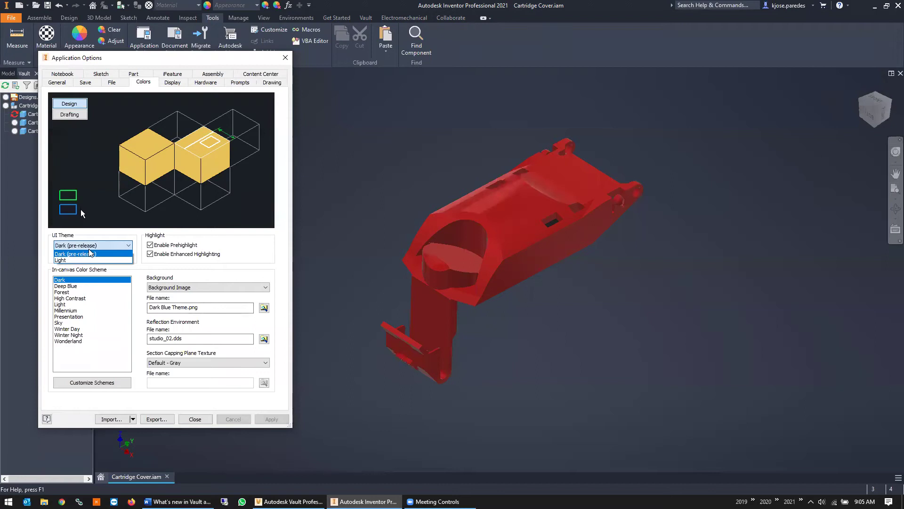
left_click(61, 260)
left_click(271, 419)
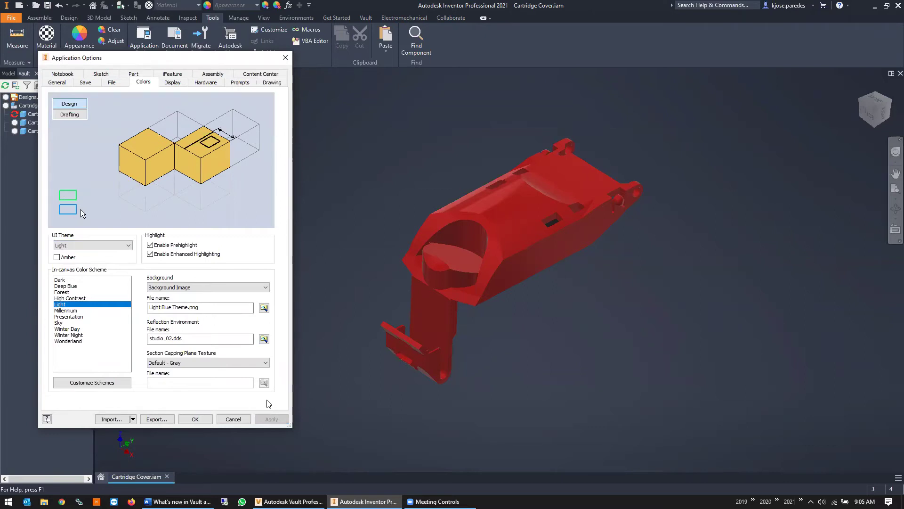
left_click(194, 420)
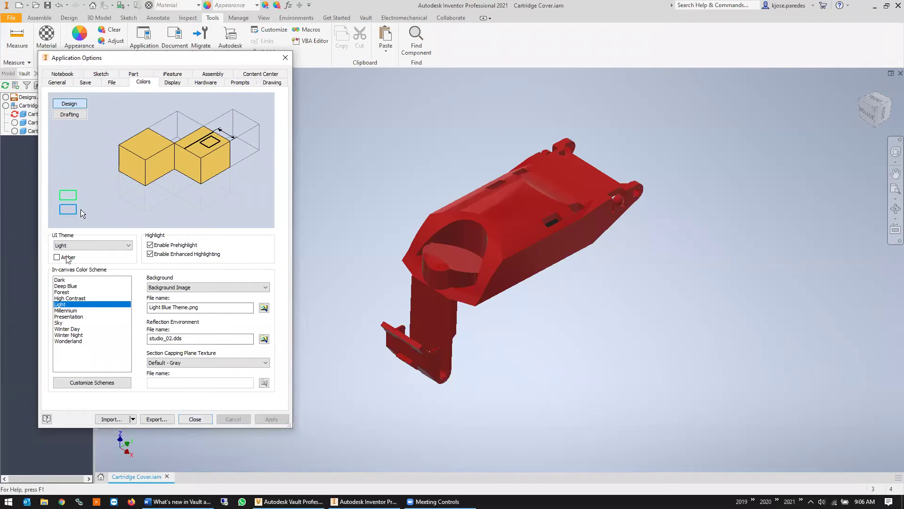
Choose the Dark (pre-release) UI Theme and continue past the information prompt
left_click(81, 245)
left_click(85, 260)
left_click(93, 245)
left_click(84, 258)
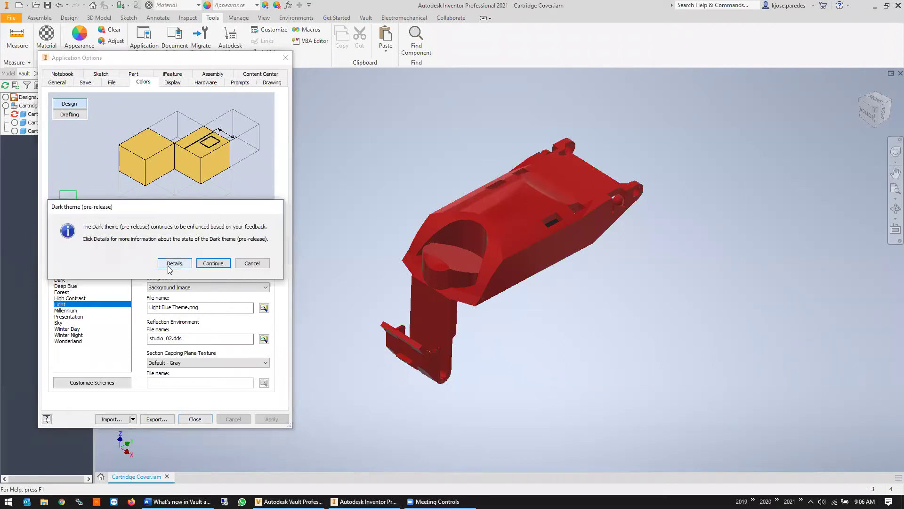
left_click(213, 263)
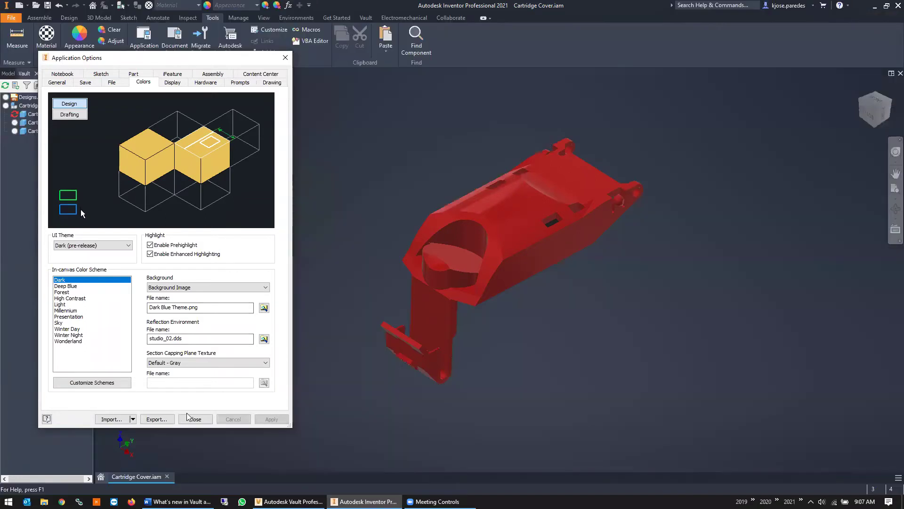
Confirm the dark theme, cancel the Open dialog, and return to Vault's Change Order List showing ECO-000001
left_click(191, 418)
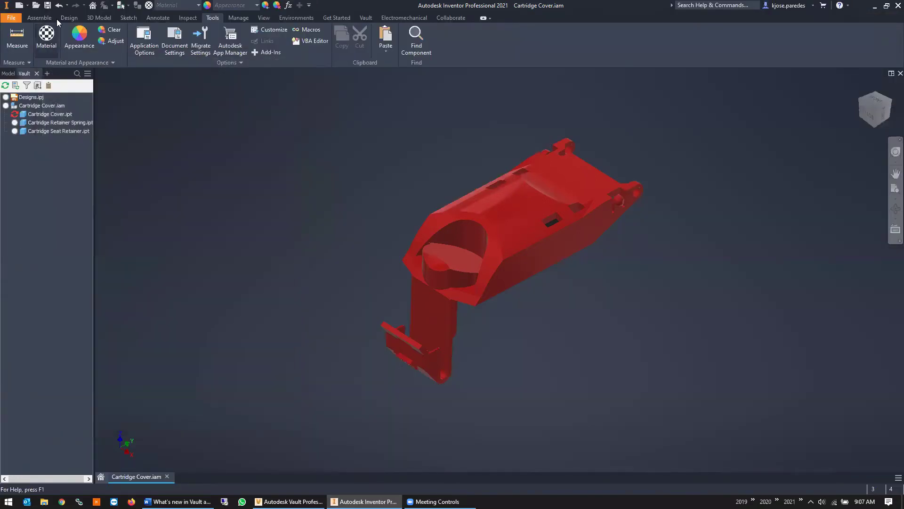
left_click(36, 5)
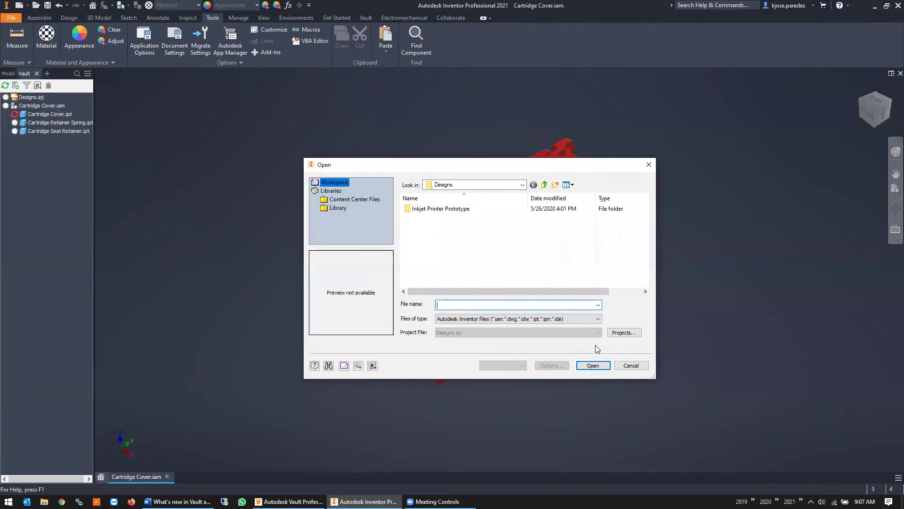
left_click(622, 366)
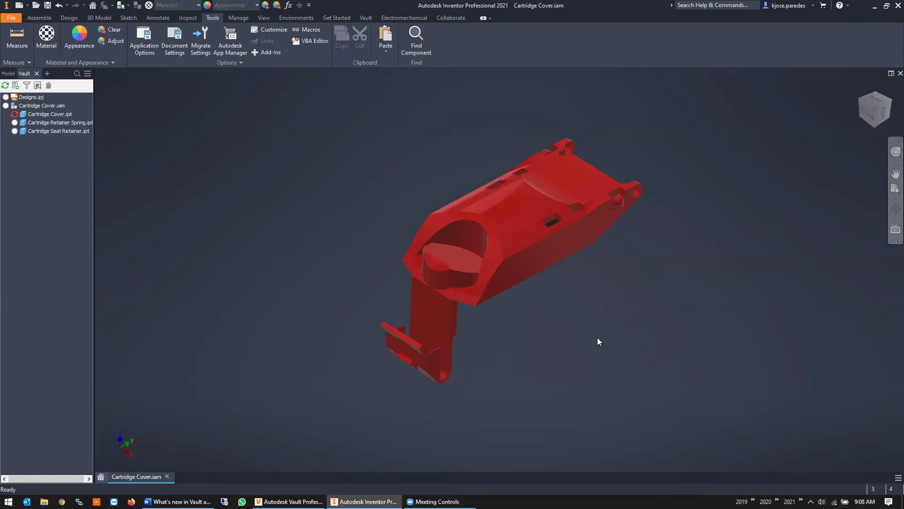
left_click(288, 501)
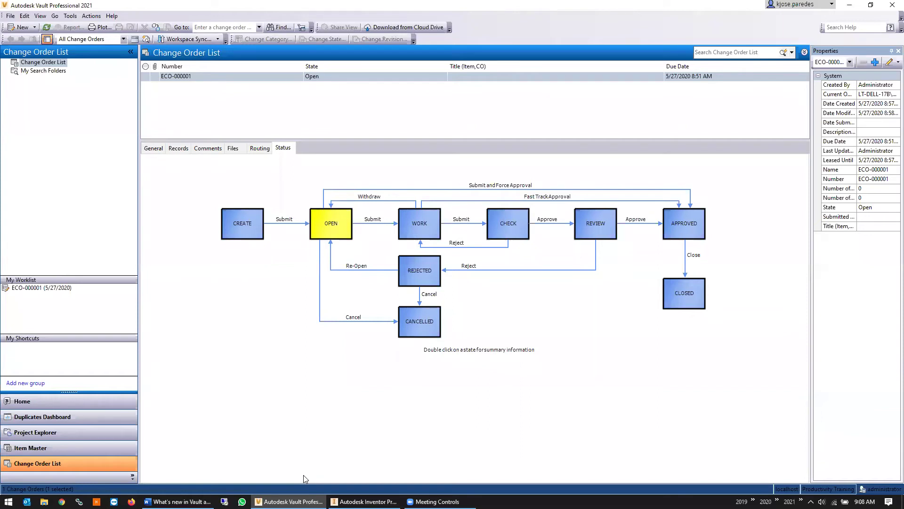
From Tools > Administration > Vault Settings, tick Enforce Unique File Names on the Files tab
left_click(73, 16)
mouse_move(97, 75)
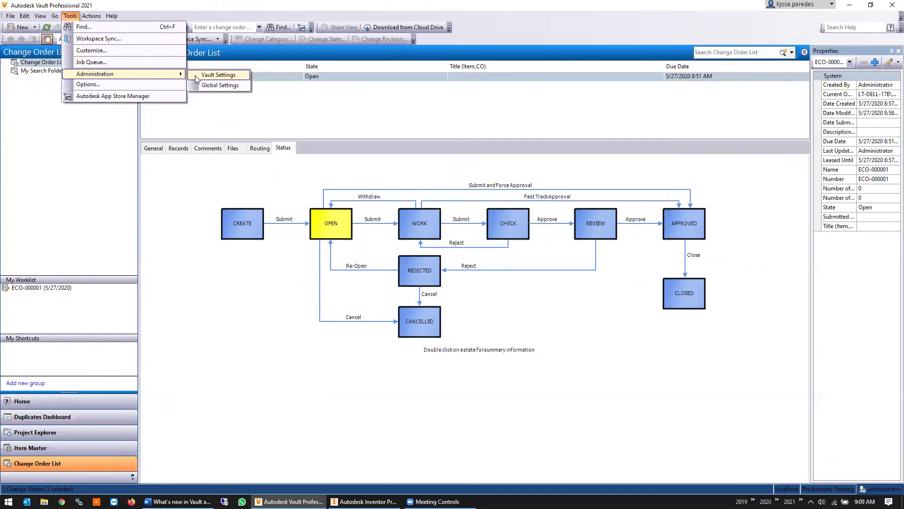
left_click(209, 83)
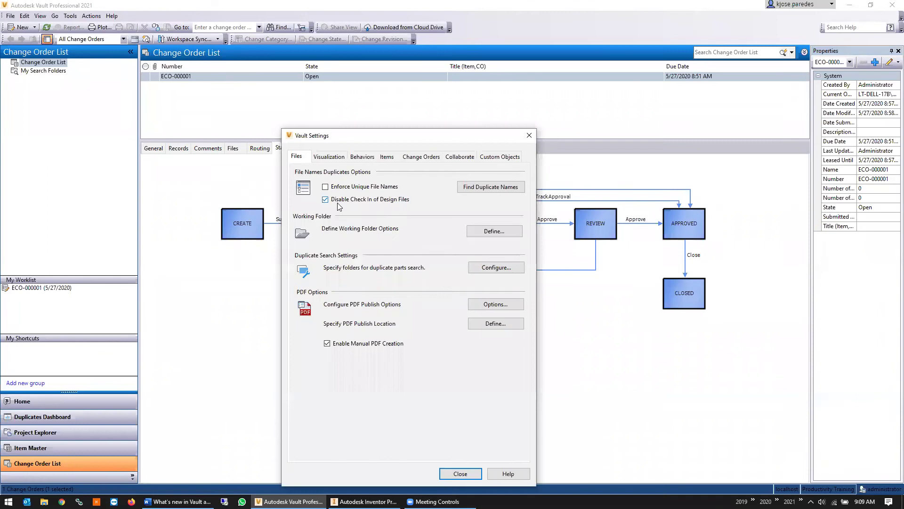
left_click(332, 189)
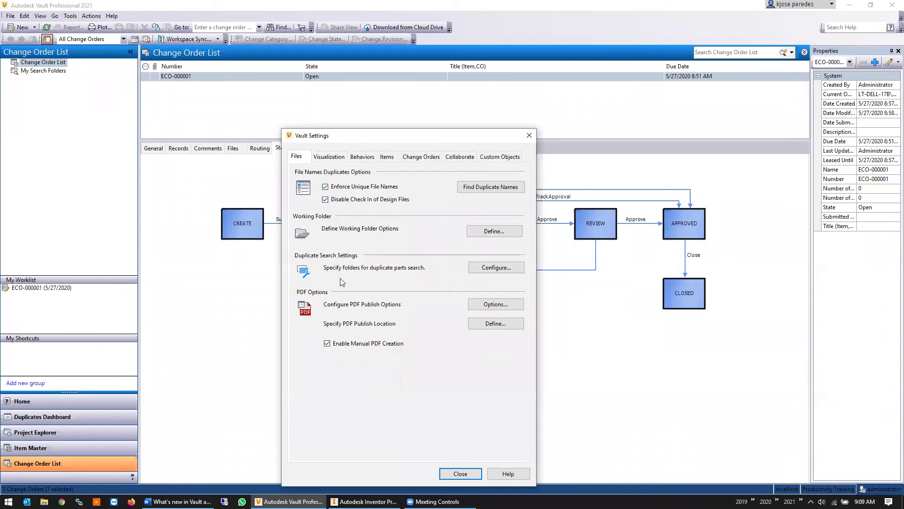
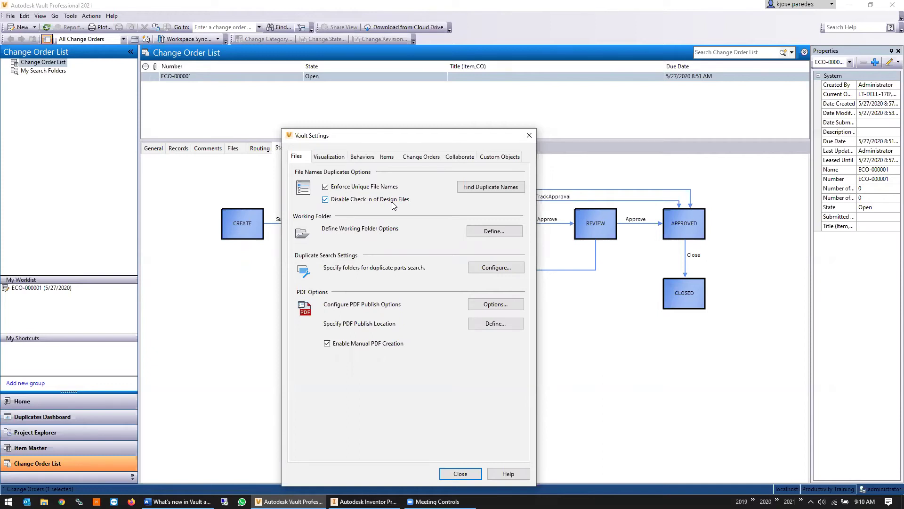
Close Vault Settings and switch to the Duplicates Dashboard
left_click(459, 473)
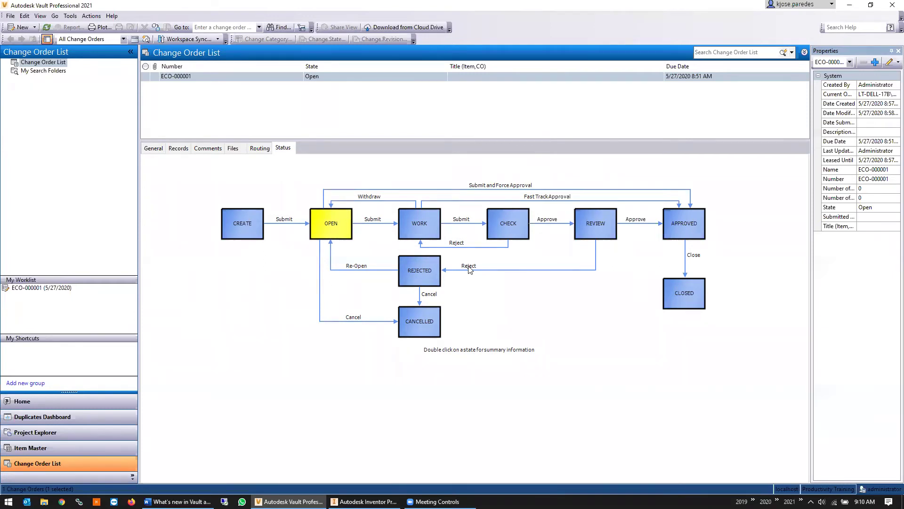
left_click(64, 422)
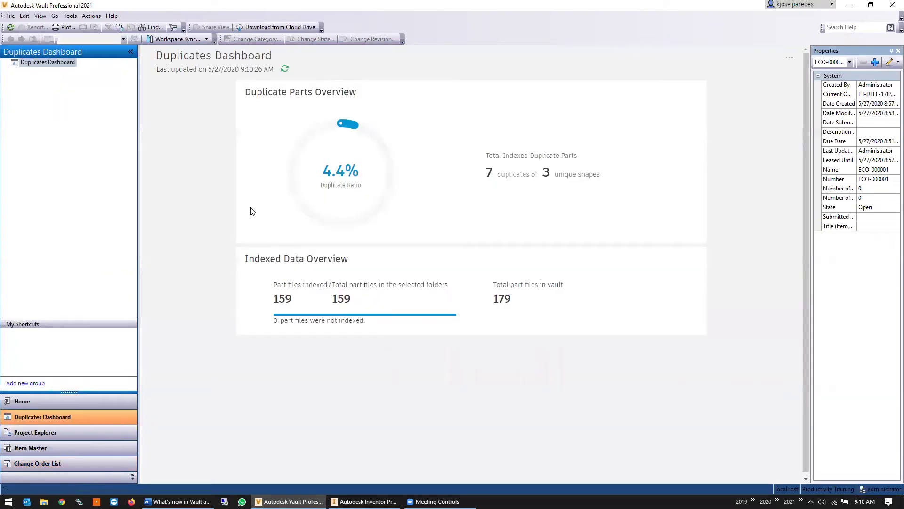
Review the dashboard's 4.4% ratio, 7 duplicates and 3 unique shapes, then open its '...' menu
mouse_move(539, 175)
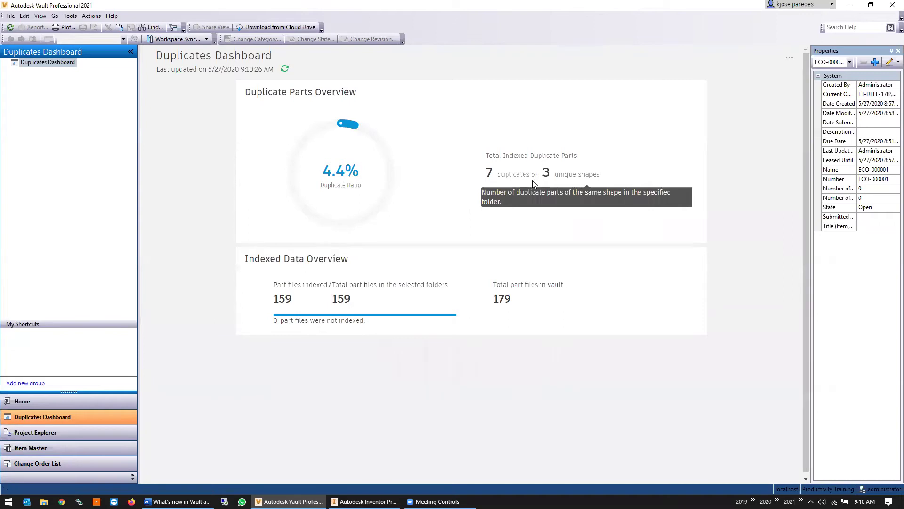
left_click_drag(485, 178, 543, 185)
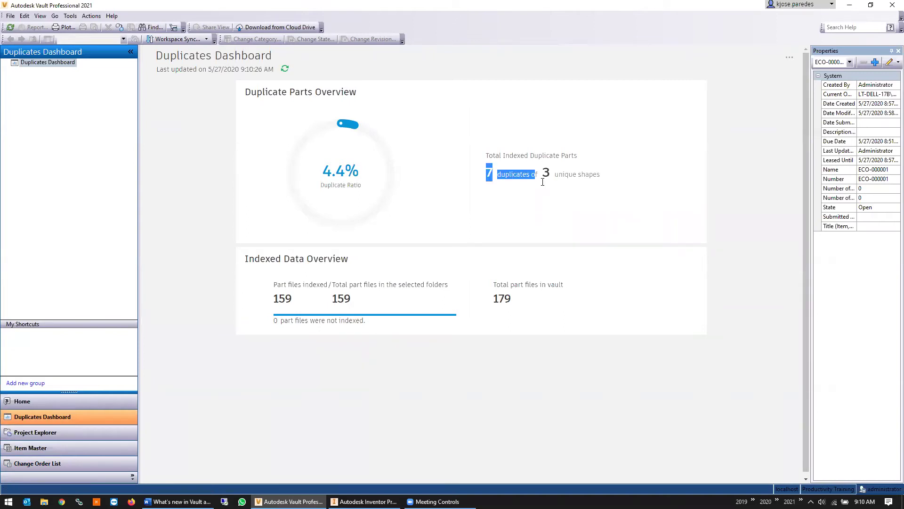
mouse_move(543, 182)
left_click(556, 172)
left_click_drag(555, 174, 600, 174)
left_click(613, 158)
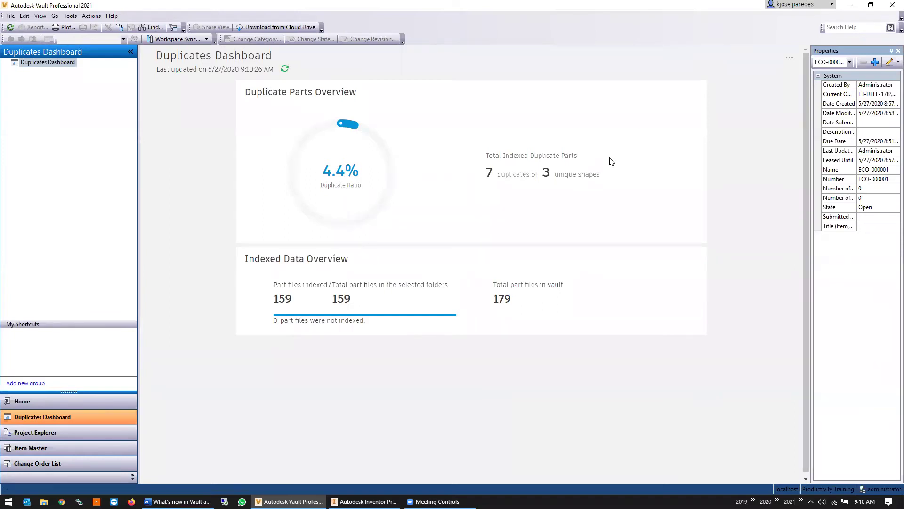
left_click(798, 58)
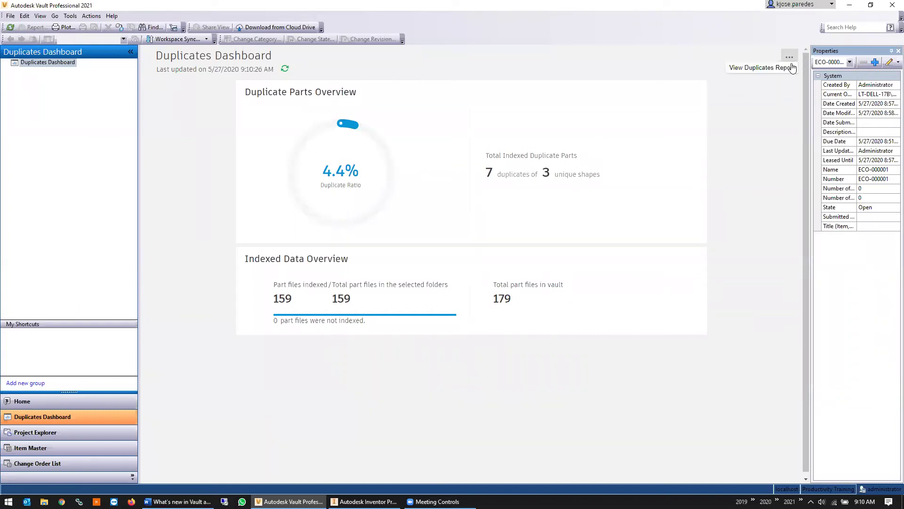
Open the duplicate report and browse Groups 1, 2 and 3
left_click(759, 69)
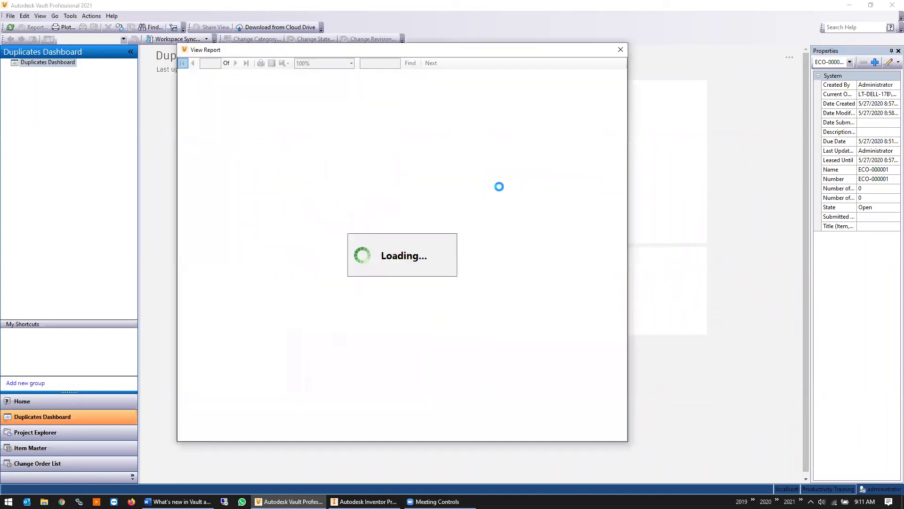
left_click(205, 84)
left_click(207, 90)
left_click(210, 98)
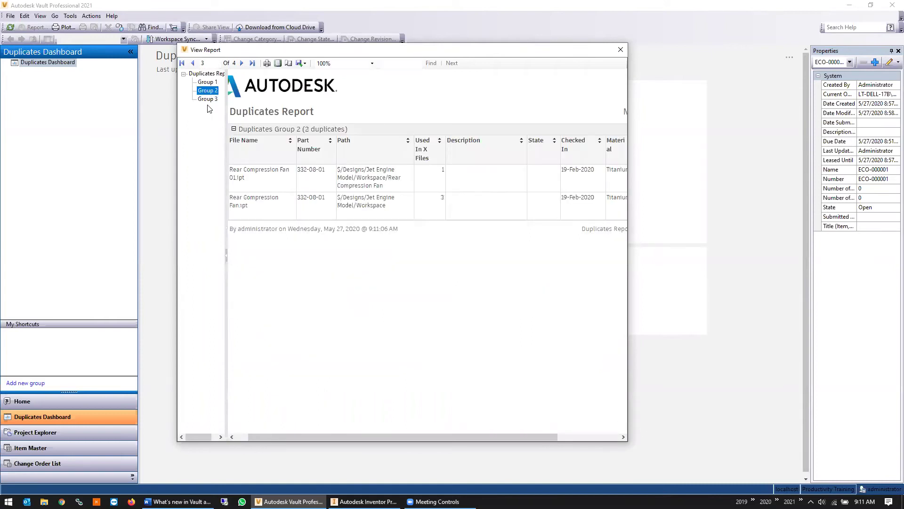
left_click(207, 82)
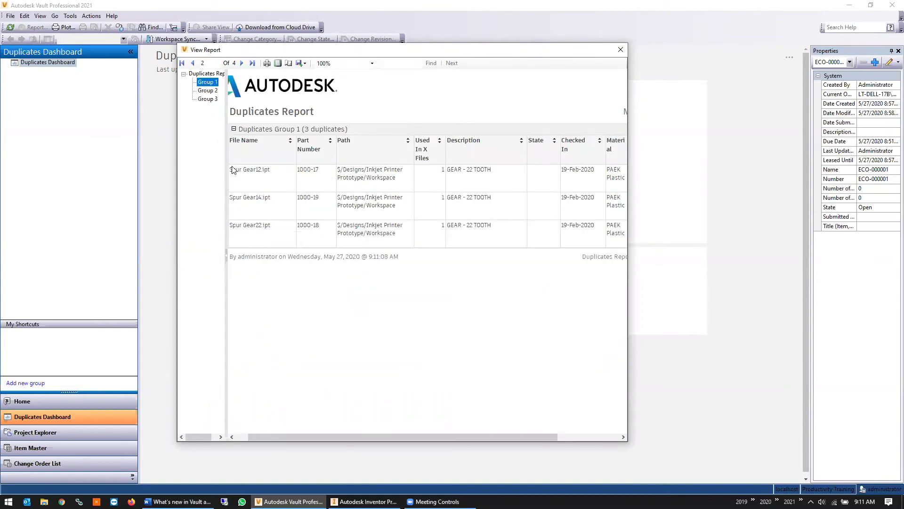
left_click(262, 175)
Try exporting the report as PDF, cancel the save, and close the report viewer
left_click(304, 64)
left_click(325, 83)
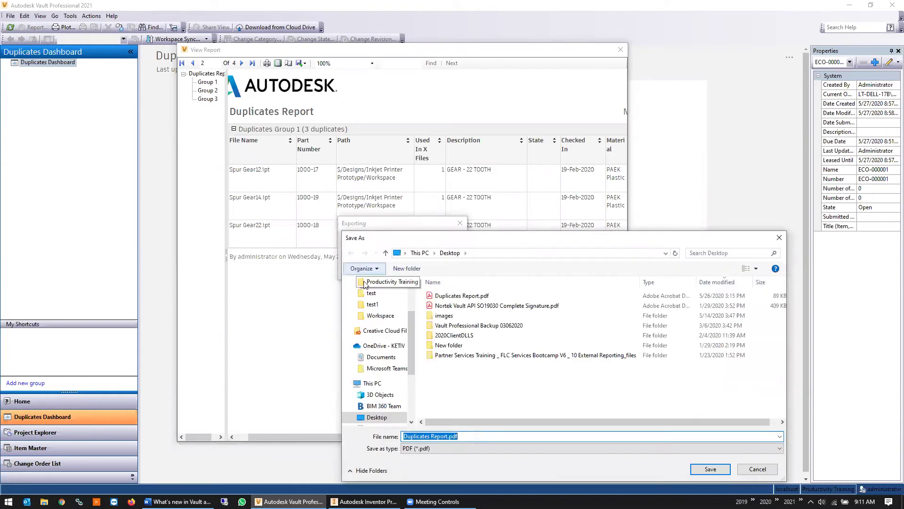
left_click(763, 469)
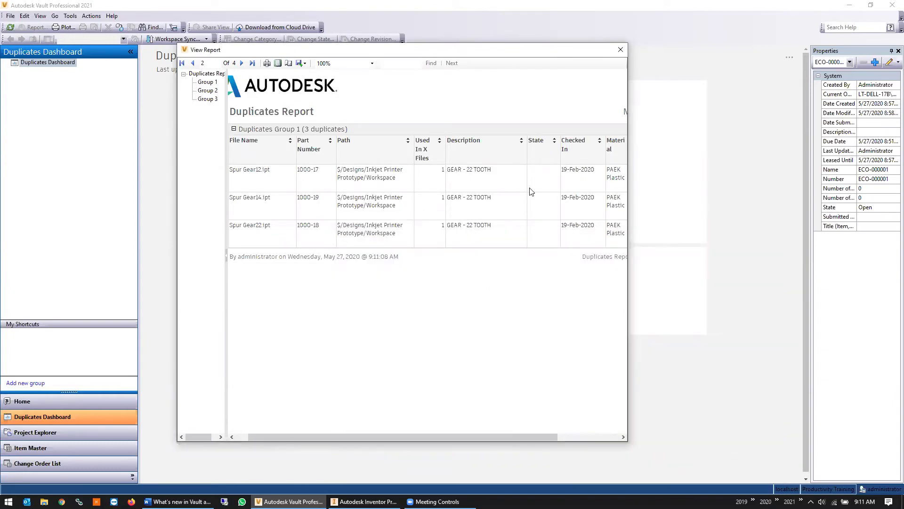
left_click(621, 50)
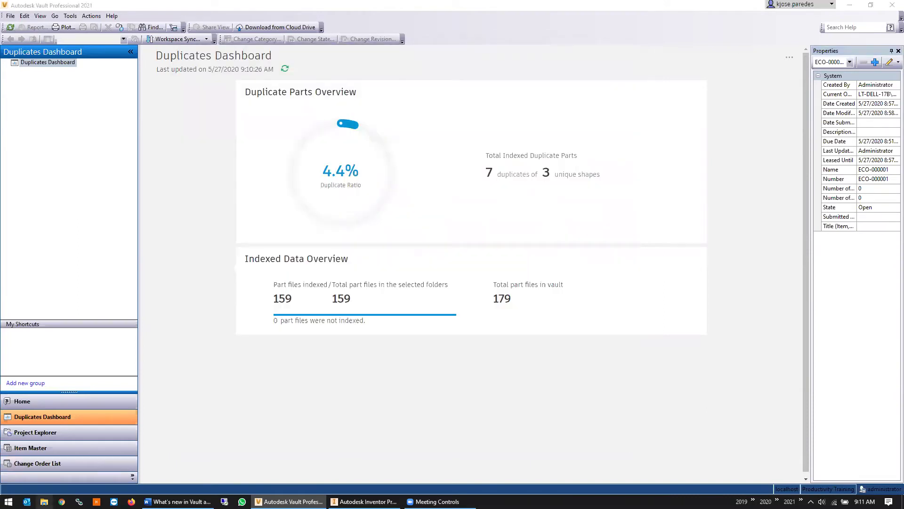
Open Duplicates Report.pdf from the Desktop in the PDF reader
key("super+e")
left_click(45, 107)
left_click(187, 101)
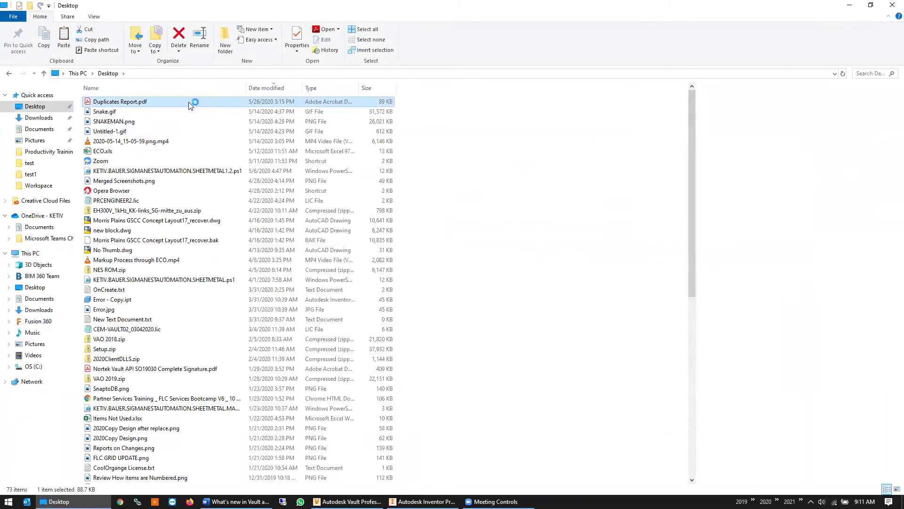
left_click(850, 5)
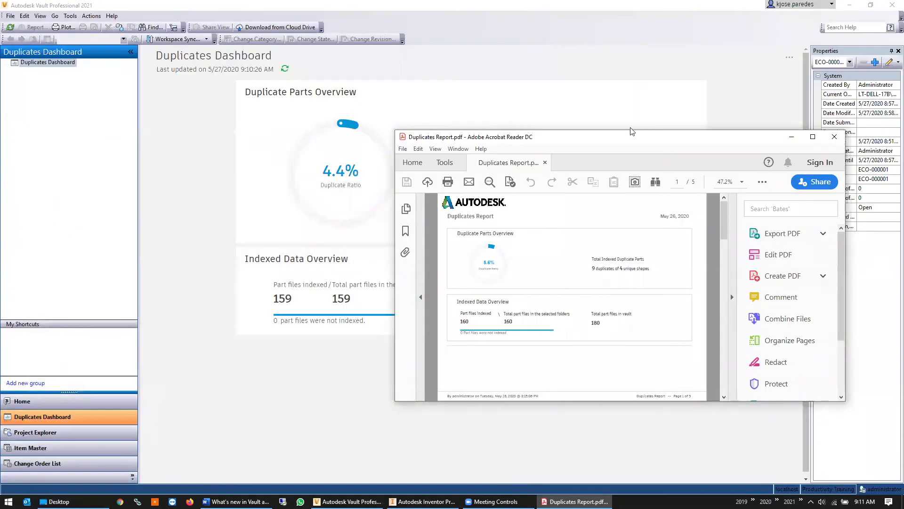
Maximize Acrobat Reader to review page 1 of Duplicates Report.pdf, then minimize it
double_click(625, 137)
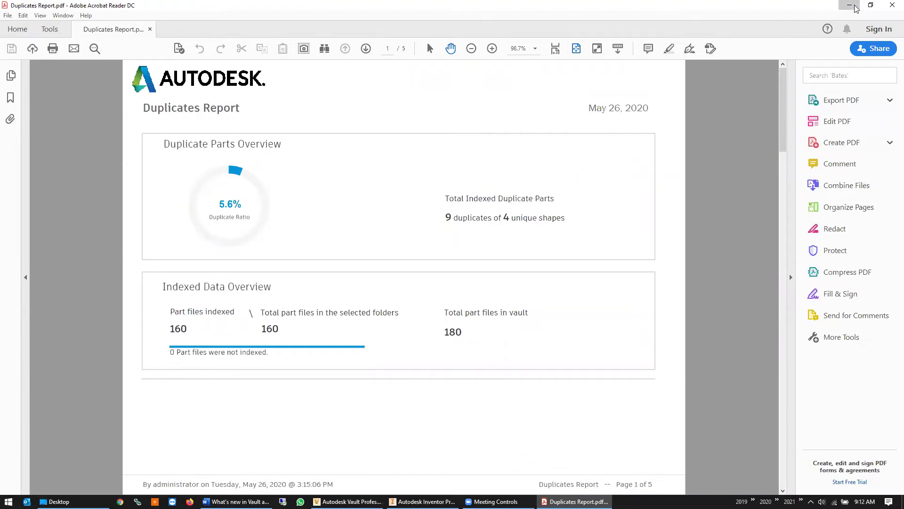
left_click(855, 8)
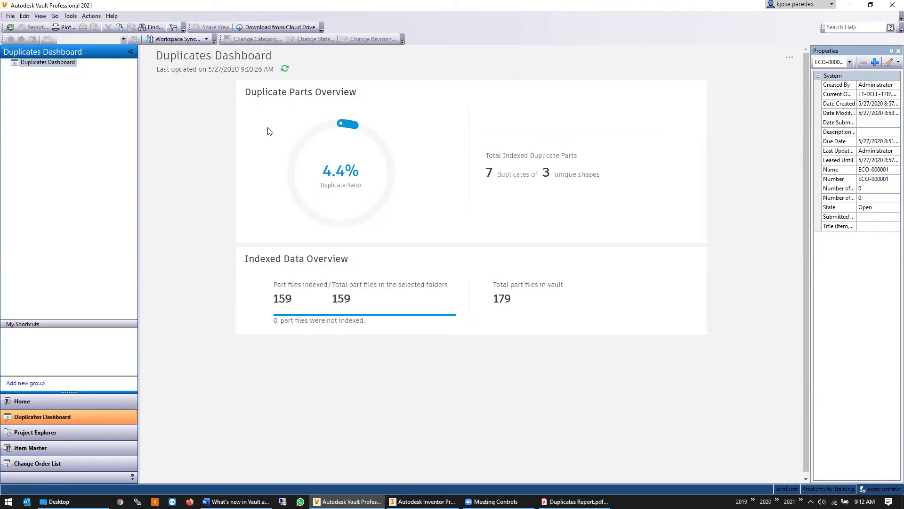
Apply the Duplicate Search configuration for $/Designs in Vault Settings and close the dialog
left_click(70, 15)
mouse_move(111, 74)
left_click(235, 74)
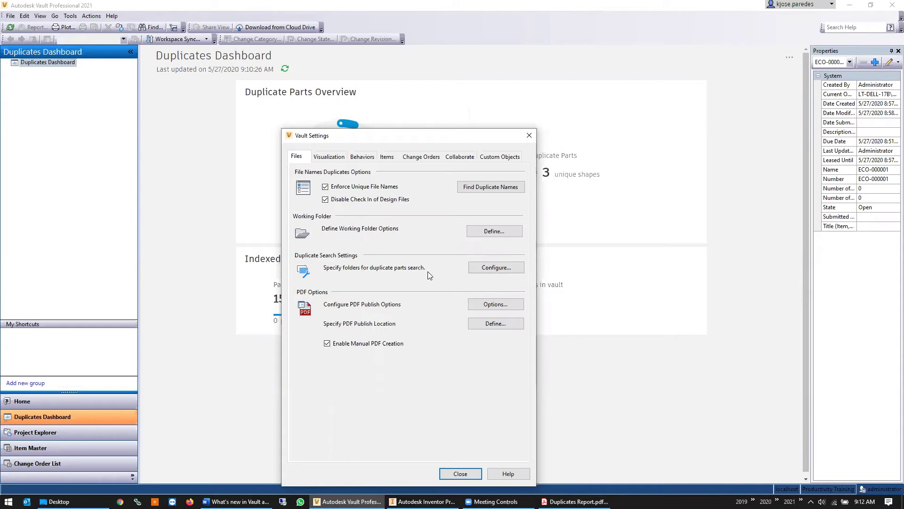
left_click(495, 267)
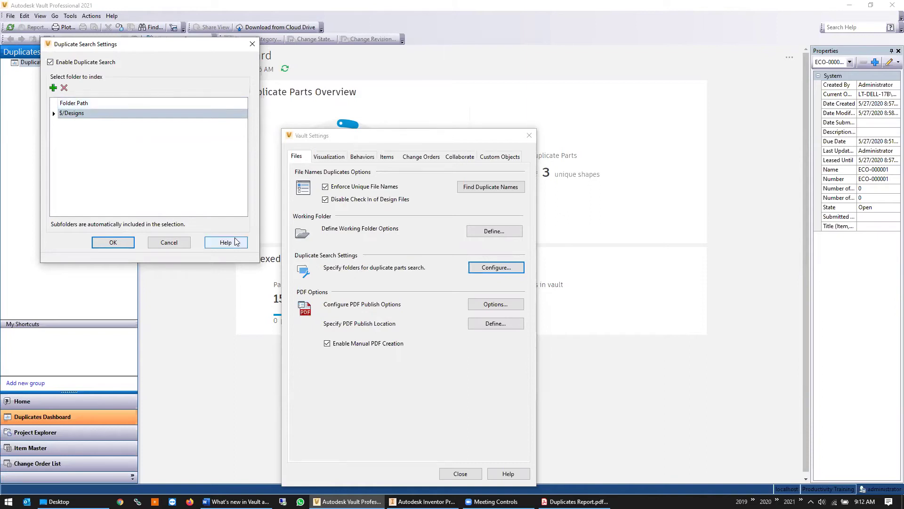
left_click(109, 244)
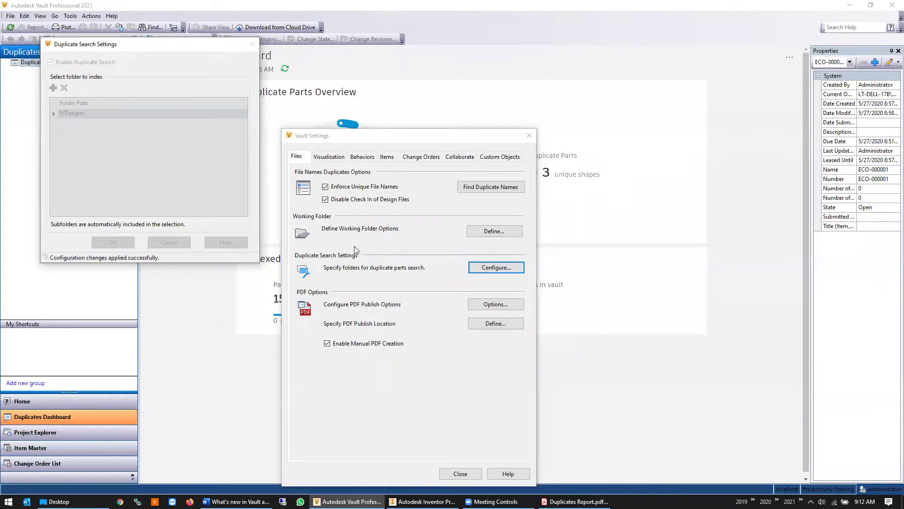
left_click(468, 471)
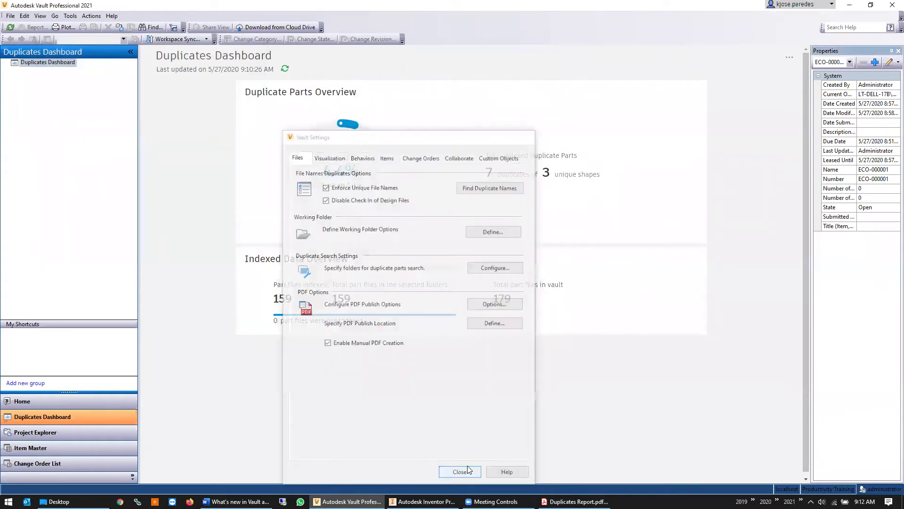
left_click(69, 16)
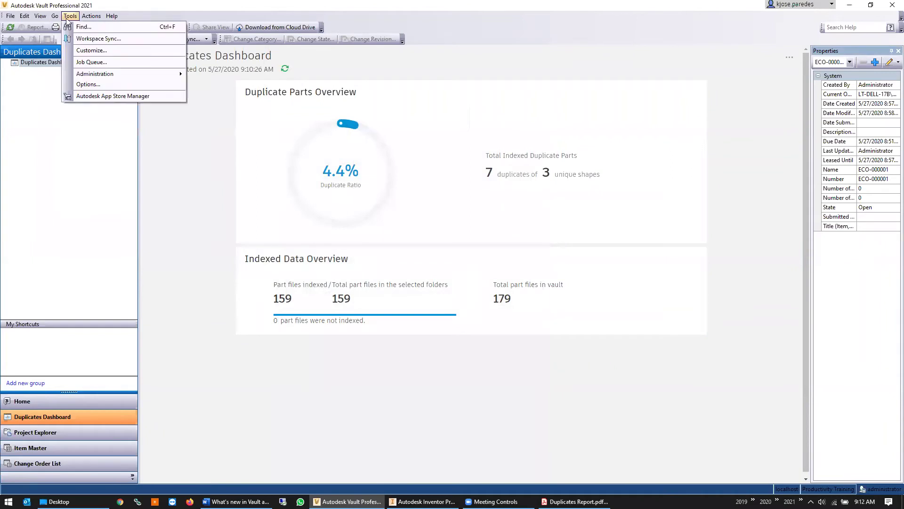
left_click(94, 62)
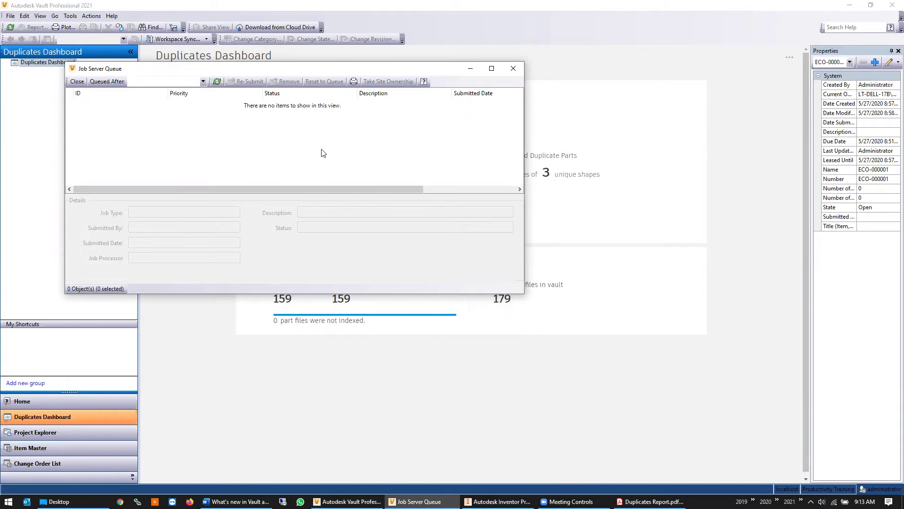
left_click(516, 68)
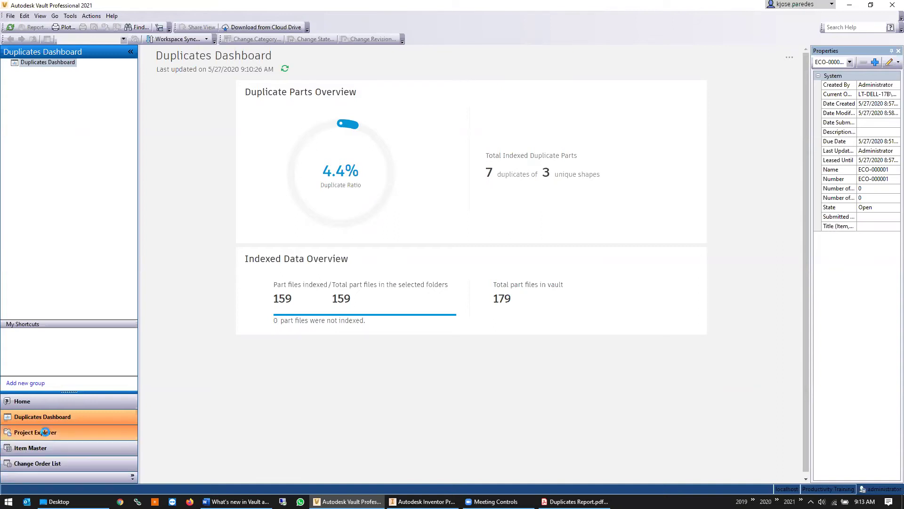
Select Cartridge Drive Motor.ipt in Project Explorer and orbit its Version 2 3D preview
left_click(37, 432)
left_click(210, 155)
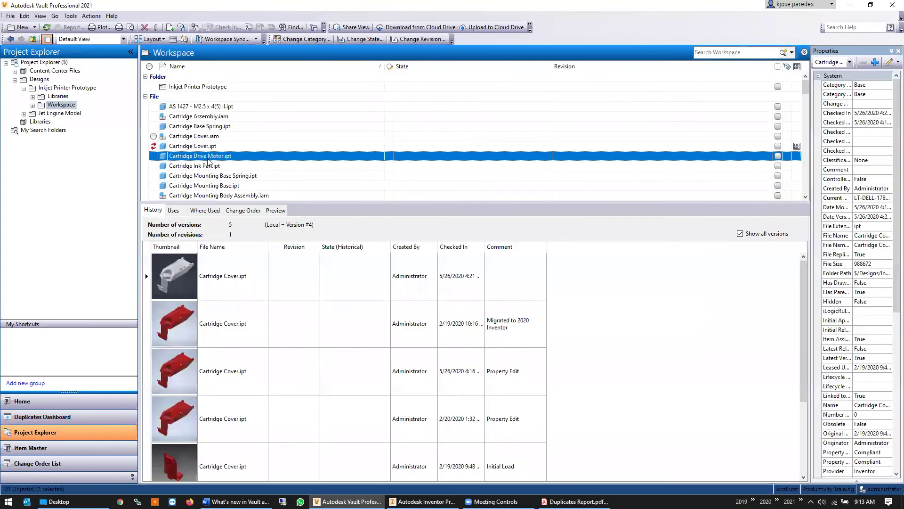
left_click(275, 210)
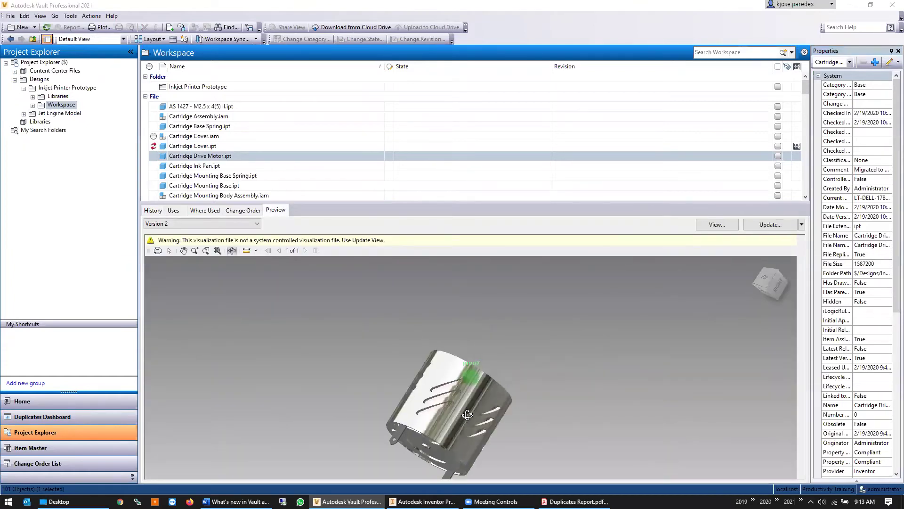
mouse_move(471, 367)
left_mouse_down()
mouse_move(353, 360)
mouse_move(623, 393)
mouse_move(599, 321)
mouse_move(470, 362)
left_mouse_up()
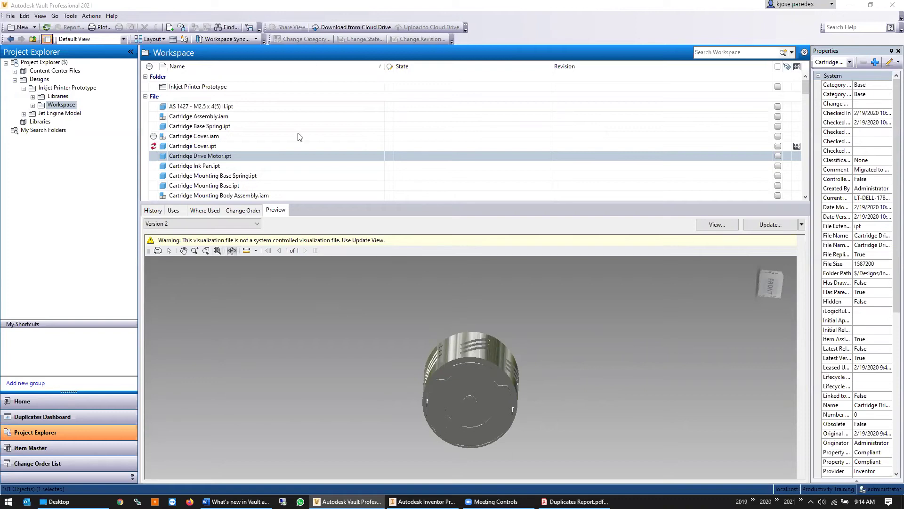
Launch Job Processor 2021, acknowledge it is already running, and open its window from the tray
left_click(9, 501)
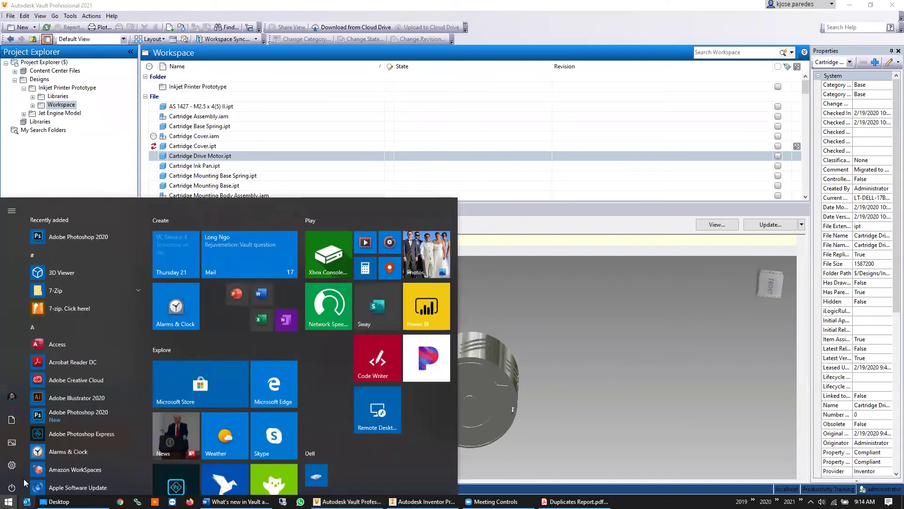
type("jo")
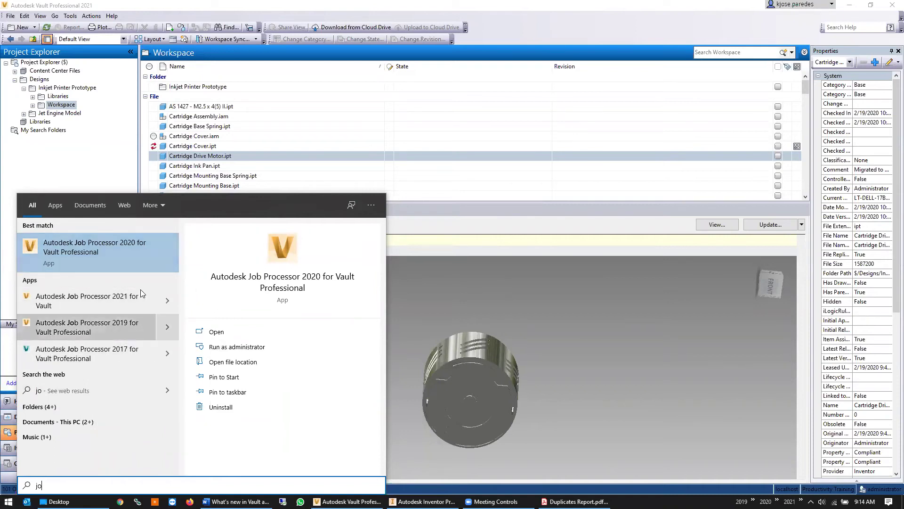
left_click(137, 304)
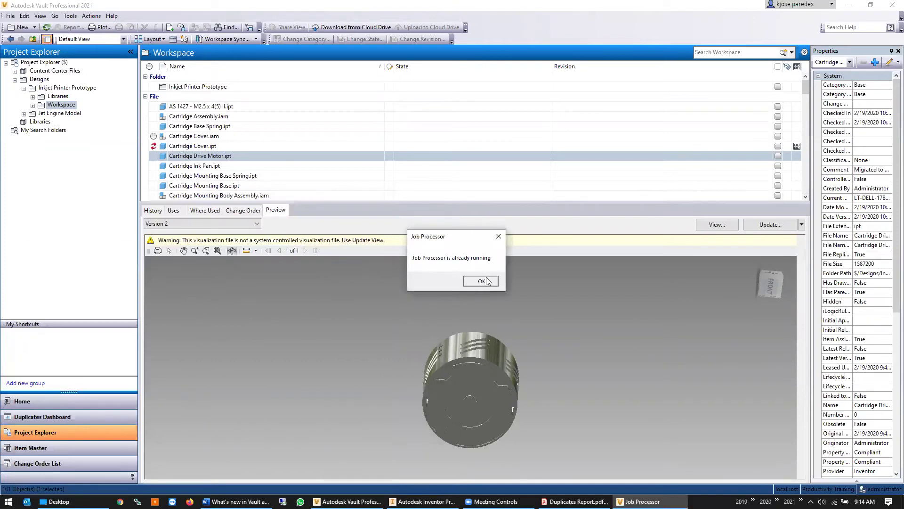
left_click(487, 281)
left_click(811, 501)
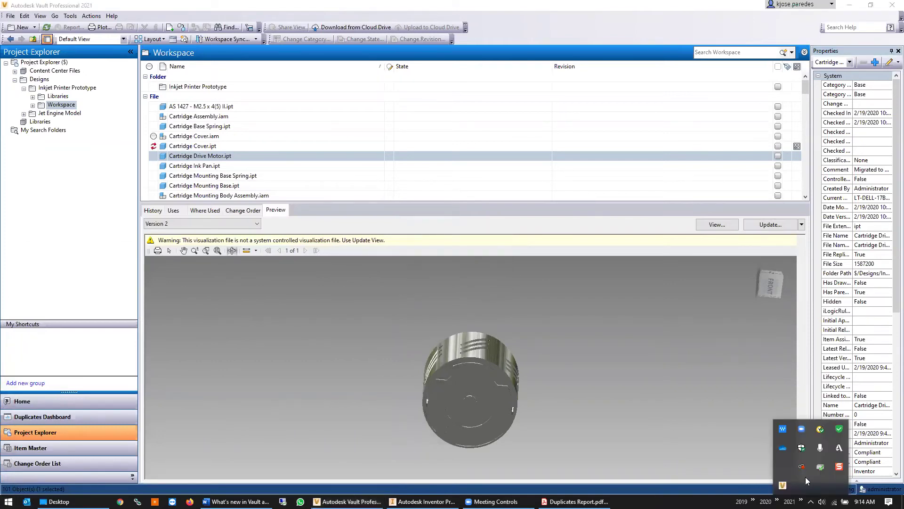
double_click(782, 485)
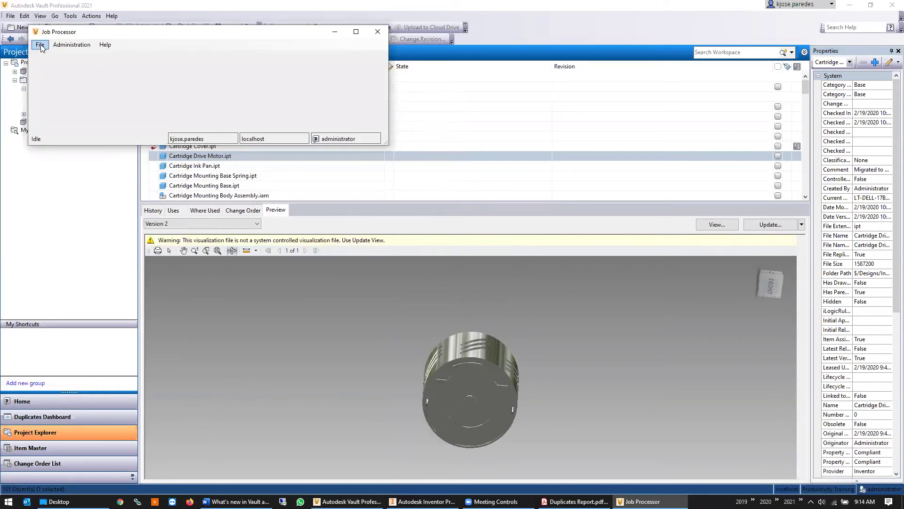
left_click(801, 225)
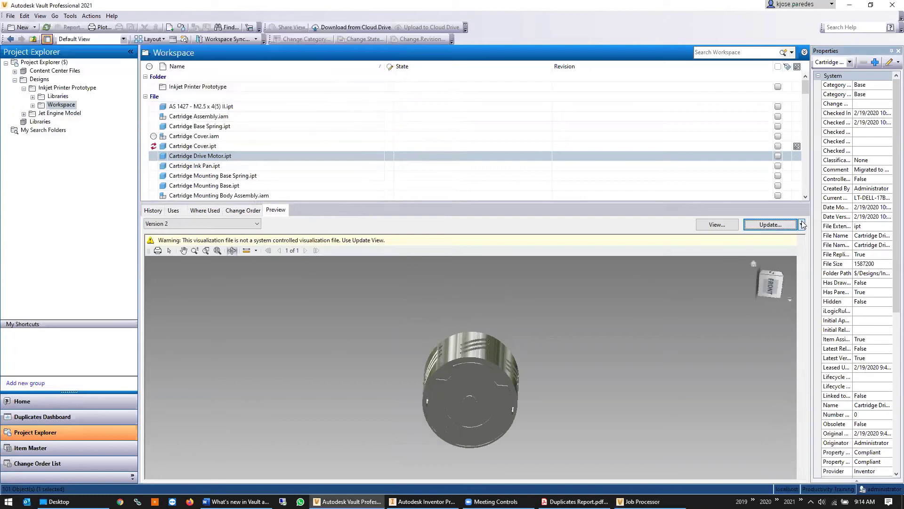
Queue a DWF update for Cartridge Drive Motor.ipt and inspect it in the Job Server Queue
left_click(780, 234)
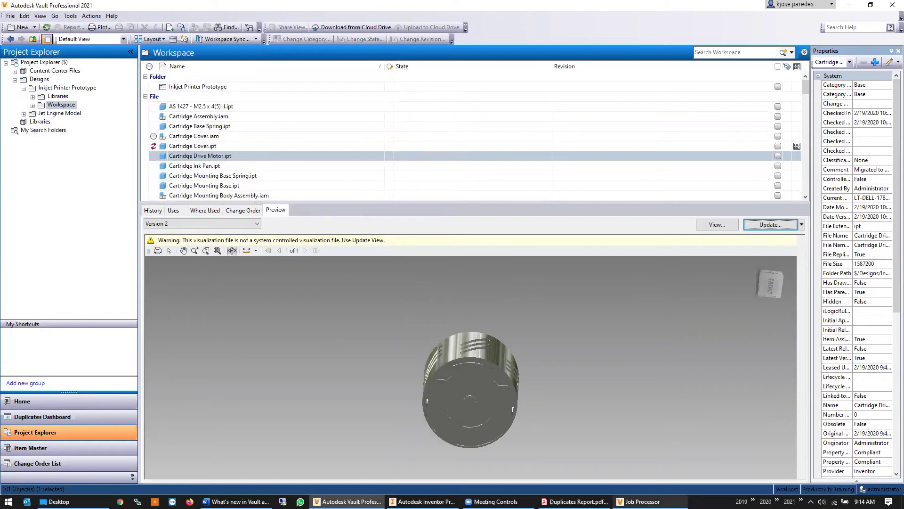
left_click(70, 16)
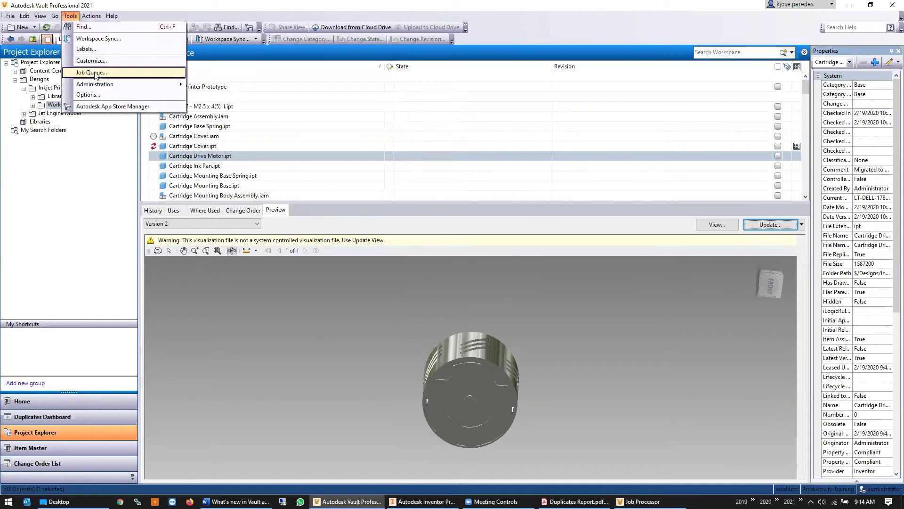
left_click(94, 73)
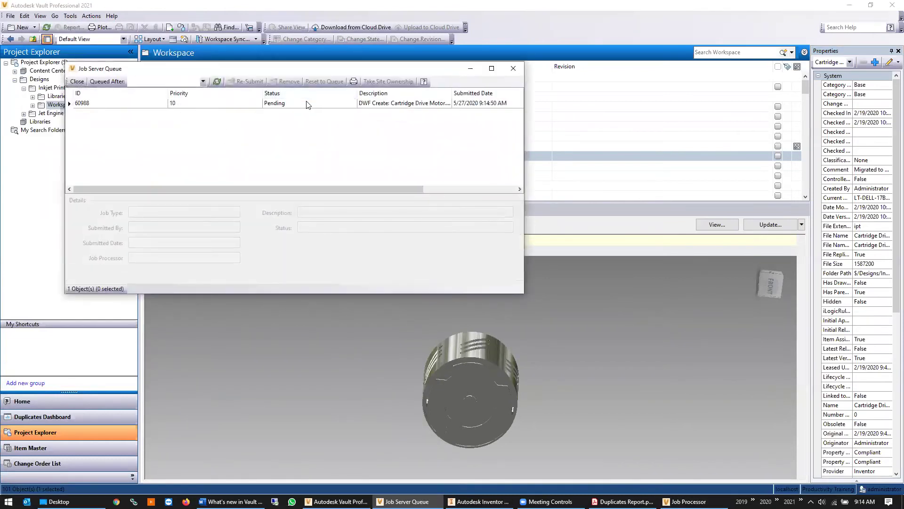
left_click(216, 109)
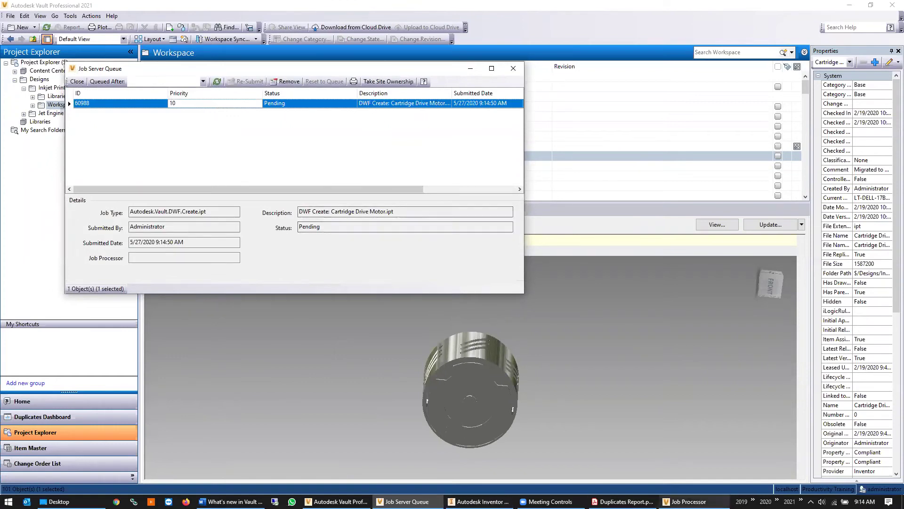
Pause and then resume the Job Processor so the pending DWF job runs
left_click(686, 501)
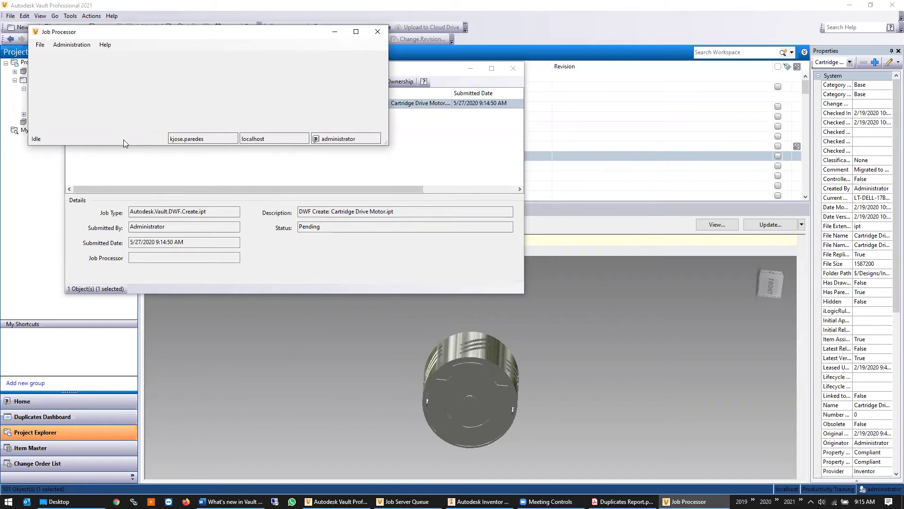
left_click(40, 46)
left_click(52, 55)
left_click(40, 44)
left_click(47, 65)
Refresh the job queue to confirm it is empty, then close it
left_click(397, 147)
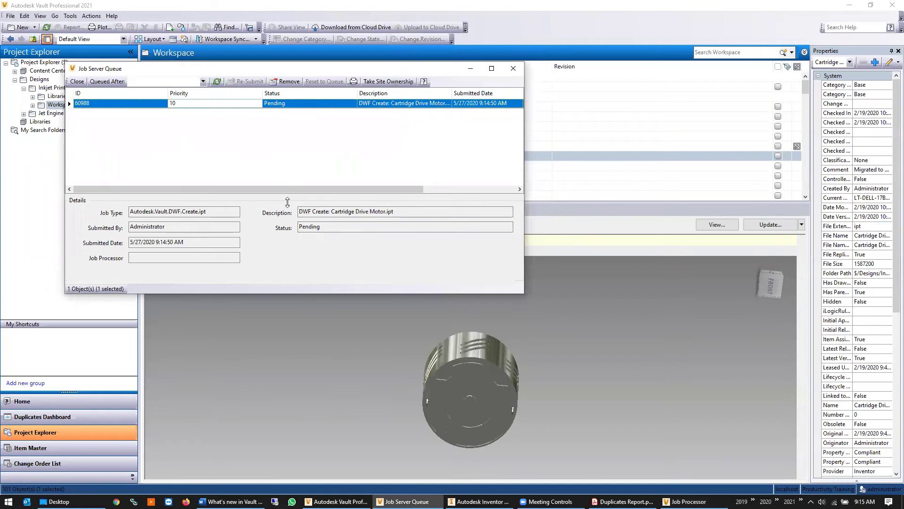
left_click(217, 82)
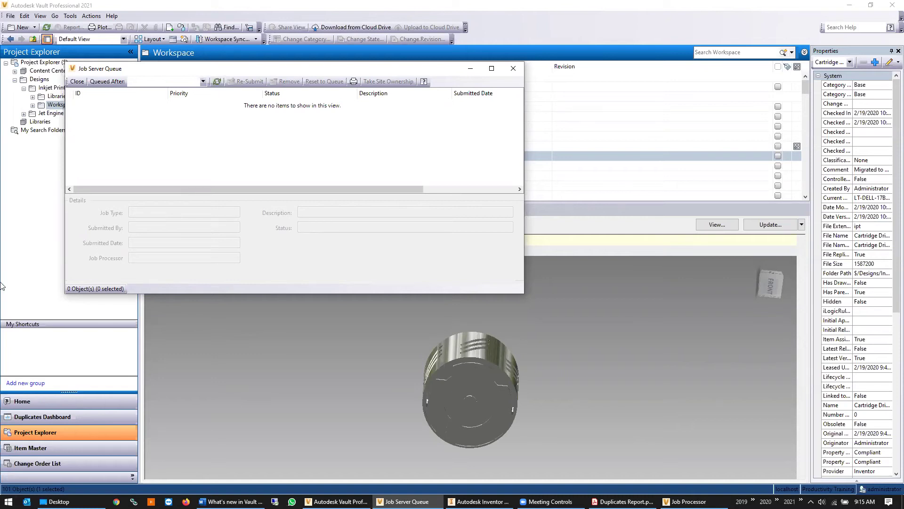
key("super")
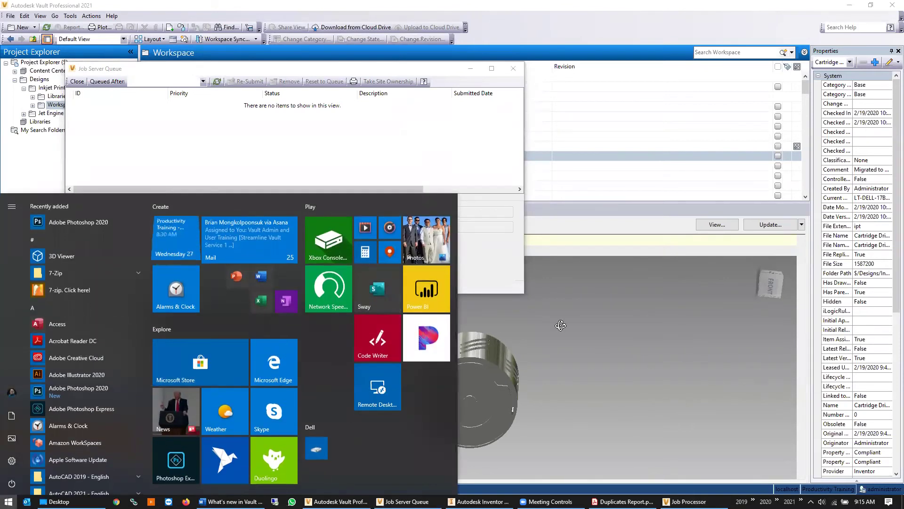
left_click(468, 143)
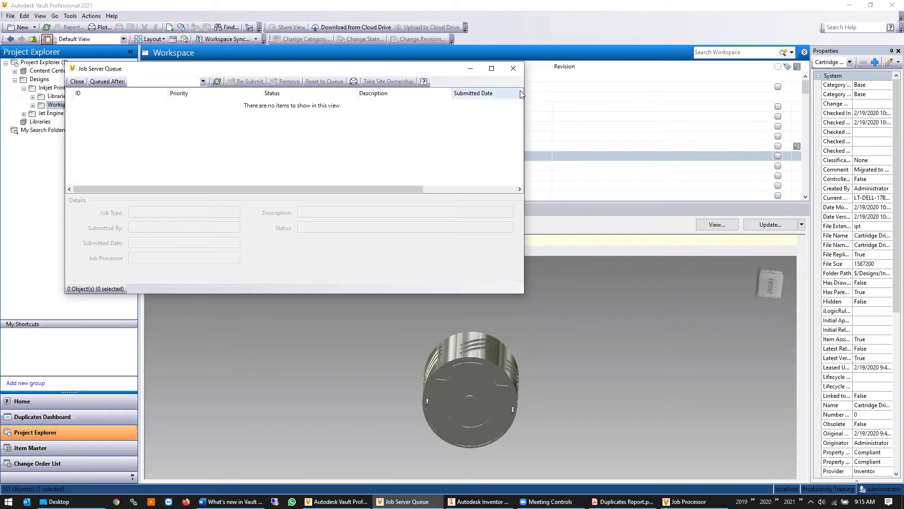
left_click(513, 69)
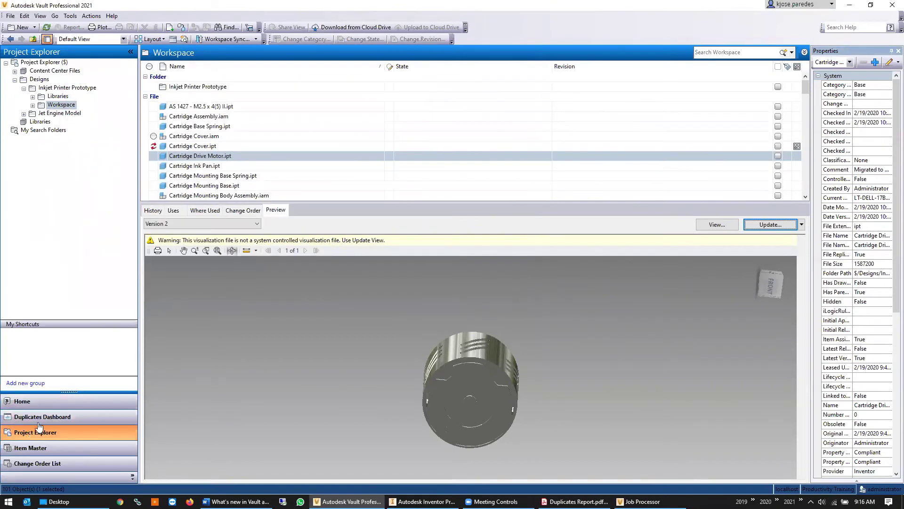
Return to the Duplicates Dashboard, still showing 4.4% with 7 duplicates of 3 unique shapes
left_click(37, 419)
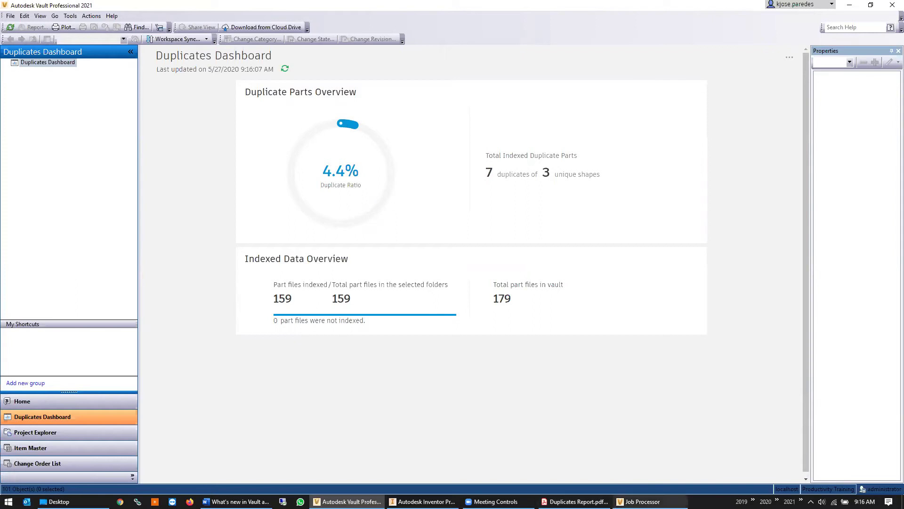
left_click(641, 501)
Pause the Job Processor from its File menu
left_click(71, 45)
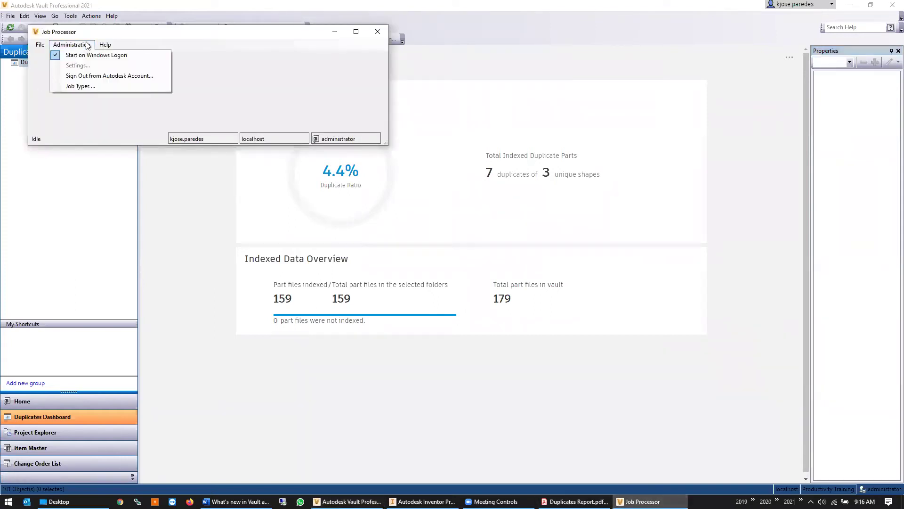
left_click(40, 45)
left_click(40, 44)
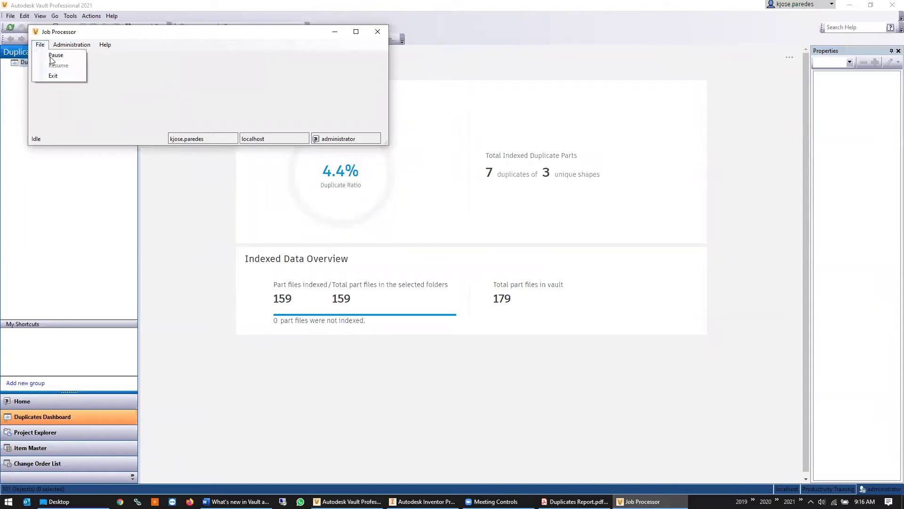
left_click(53, 56)
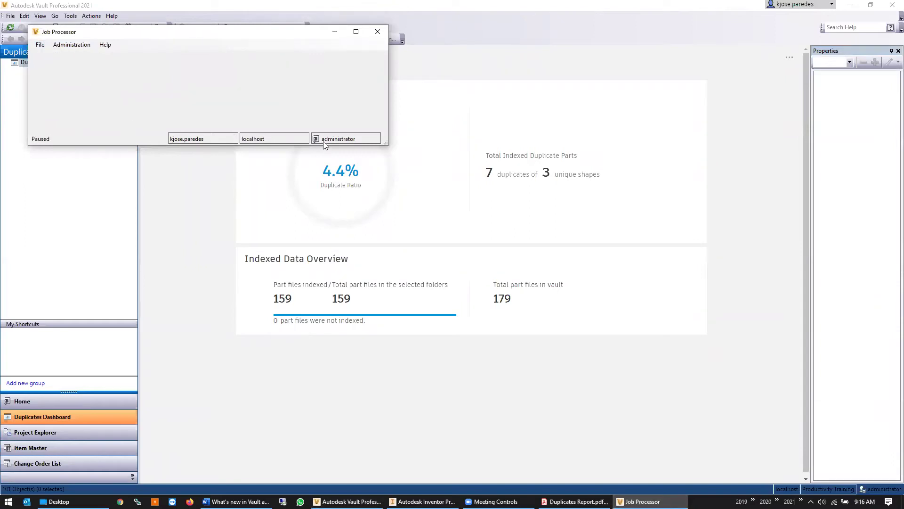
View the connection settings without changes, then resume the processor and minimize its window
left_click(71, 45)
left_click(69, 65)
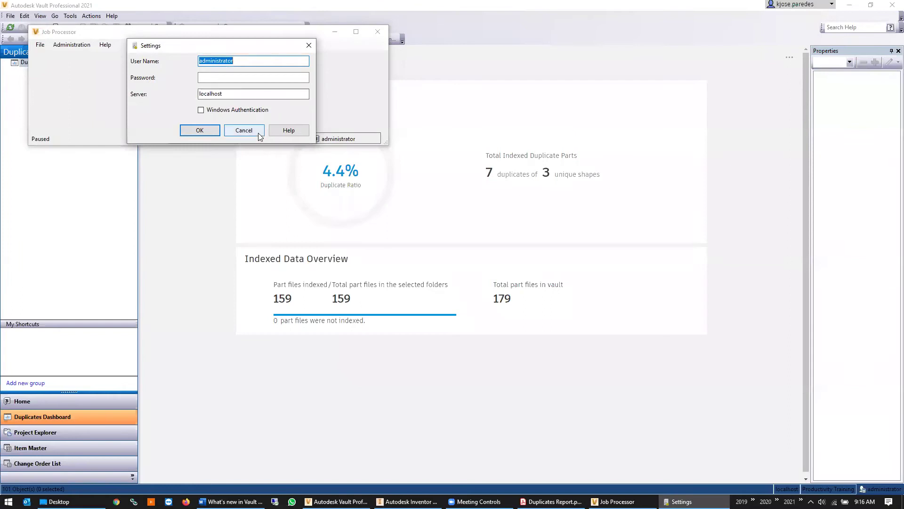
left_click(240, 128)
left_click(40, 45)
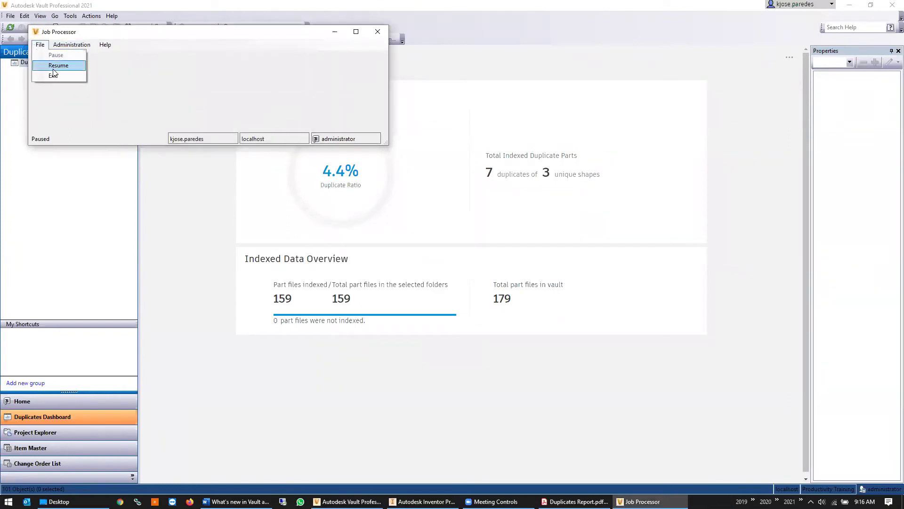
left_click(83, 64)
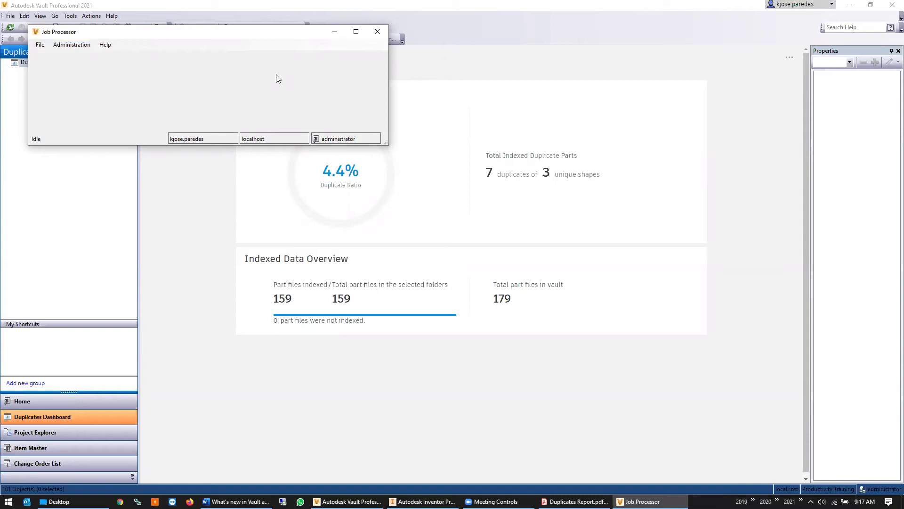
left_click(335, 32)
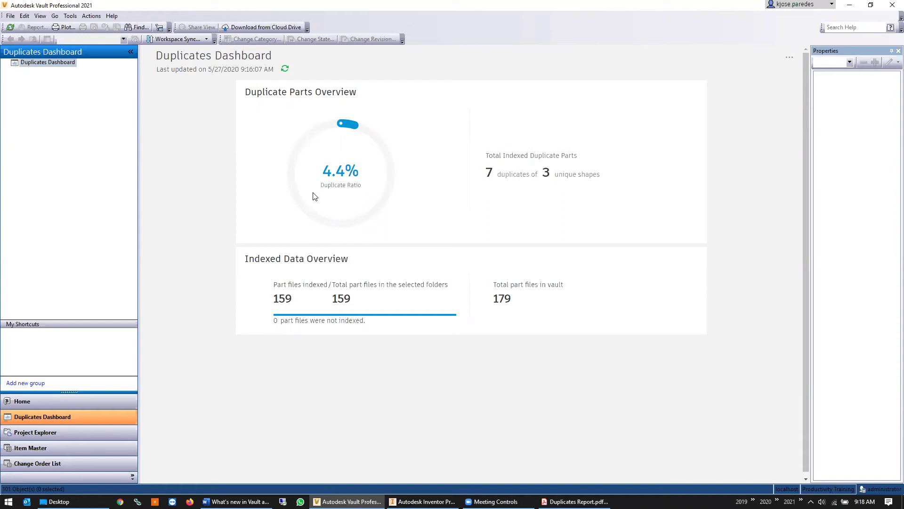
Bring Duplicates Report.pdf back to the front in Acrobat Reader
left_click(576, 501)
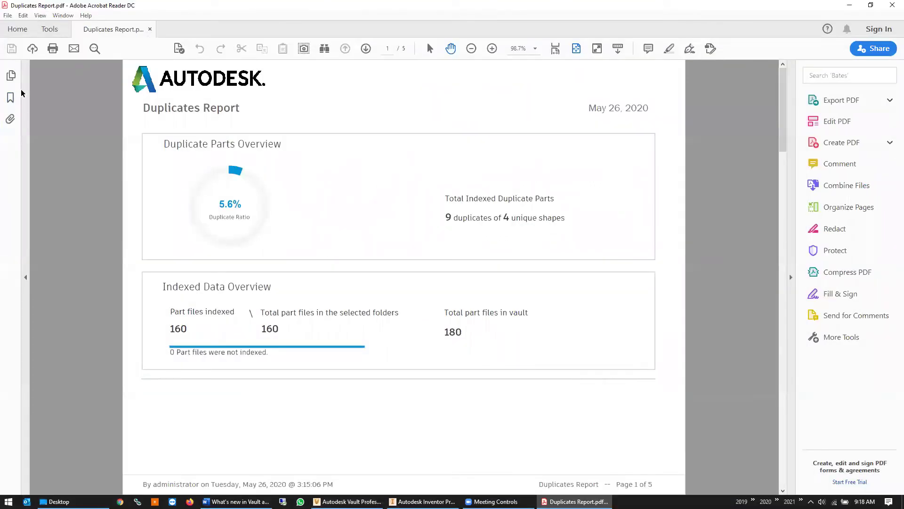
Page Duplicates Report.pdf down to page 5's Group 4 spur gears, then minimize Acrobat Reader
scroll(420, 264, "down", 3)
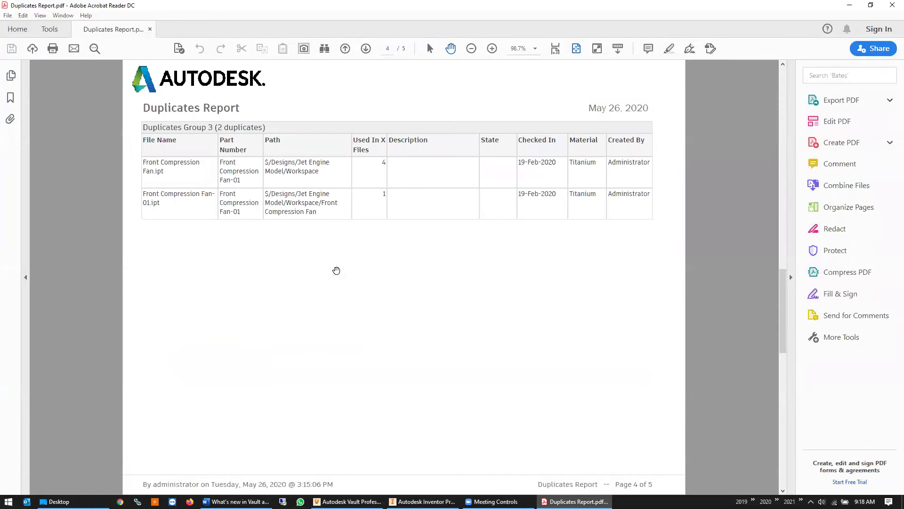
scroll(335, 269, "down", 1)
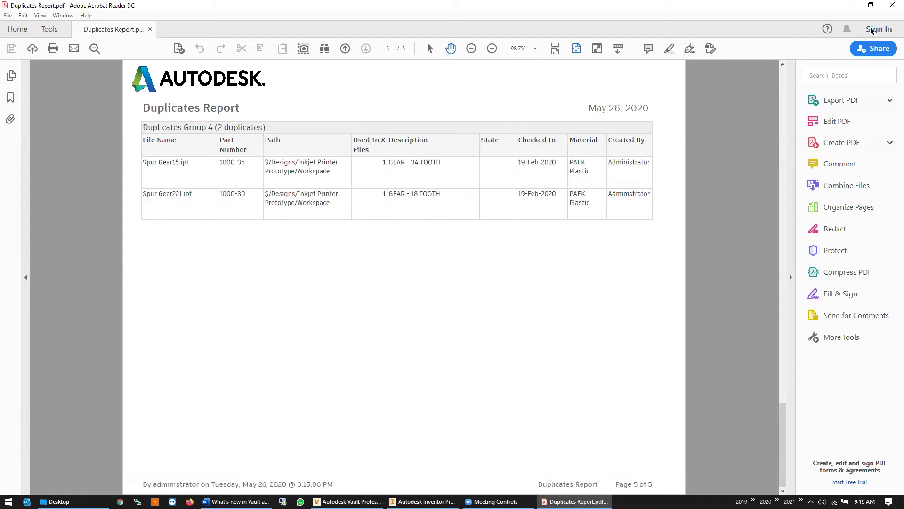
left_click(851, 6)
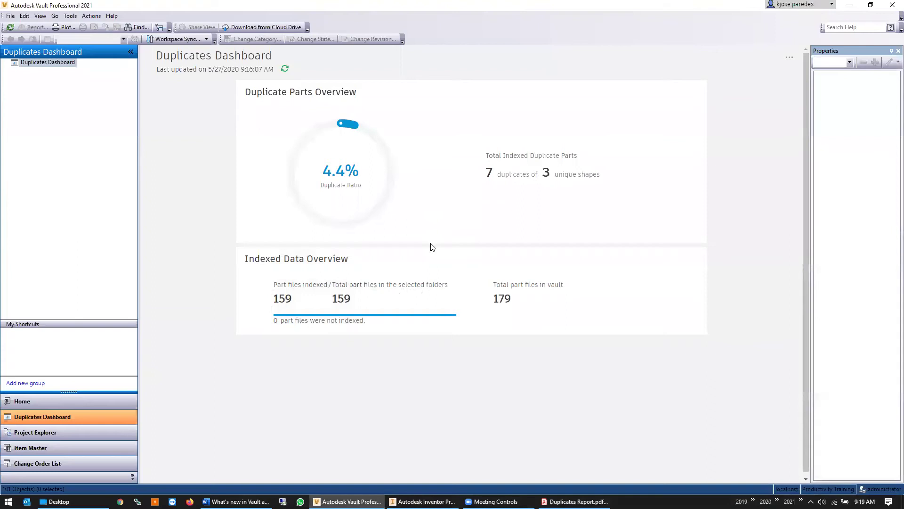
Scroll the Workspace file list and select Spur Gear221.ipt
left_click(28, 432)
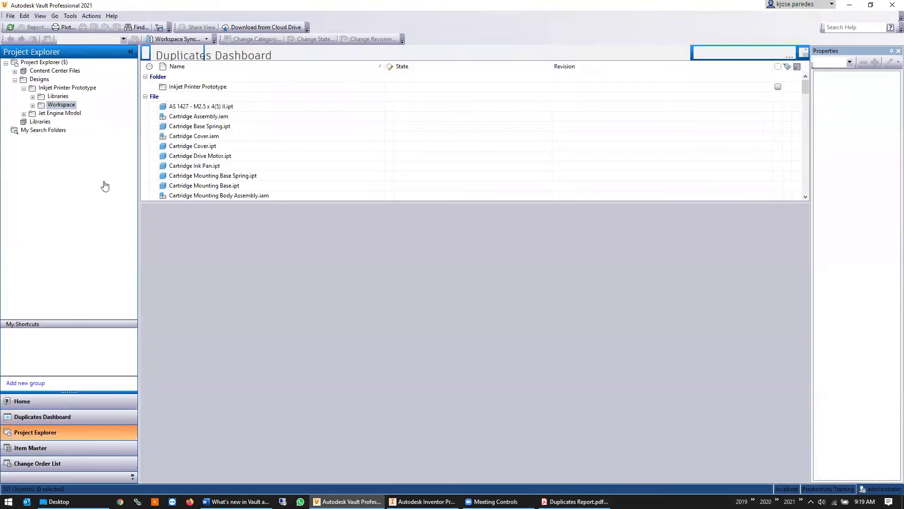
scroll(250, 105, "down", 10)
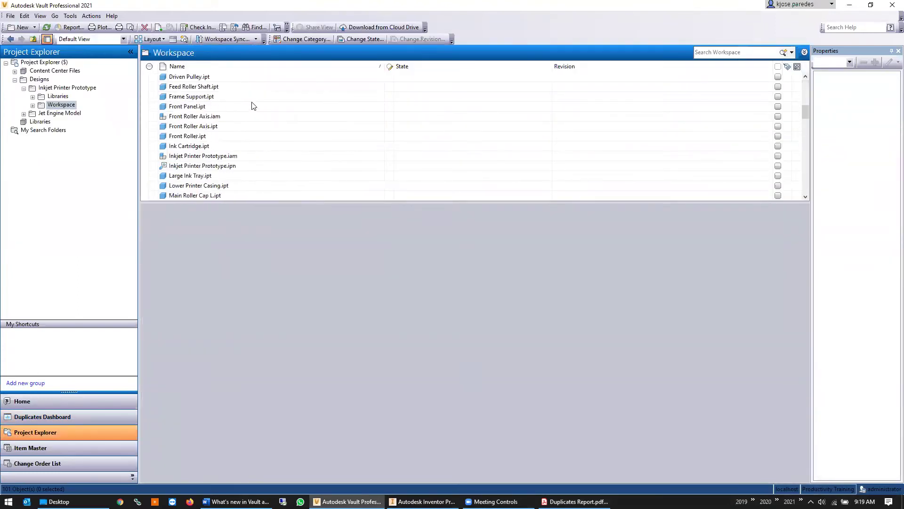
scroll(264, 109, "down", 12)
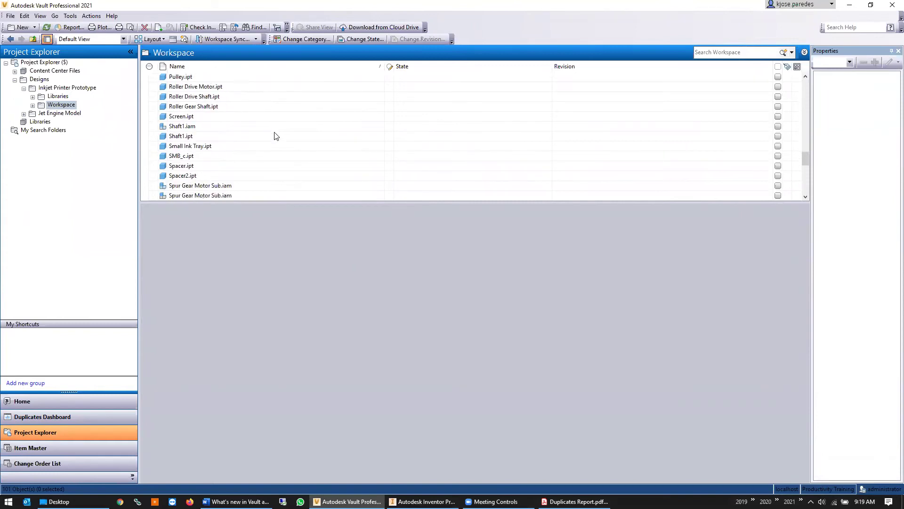
scroll(264, 162, "down", 3)
left_click(230, 175)
left_click(213, 185)
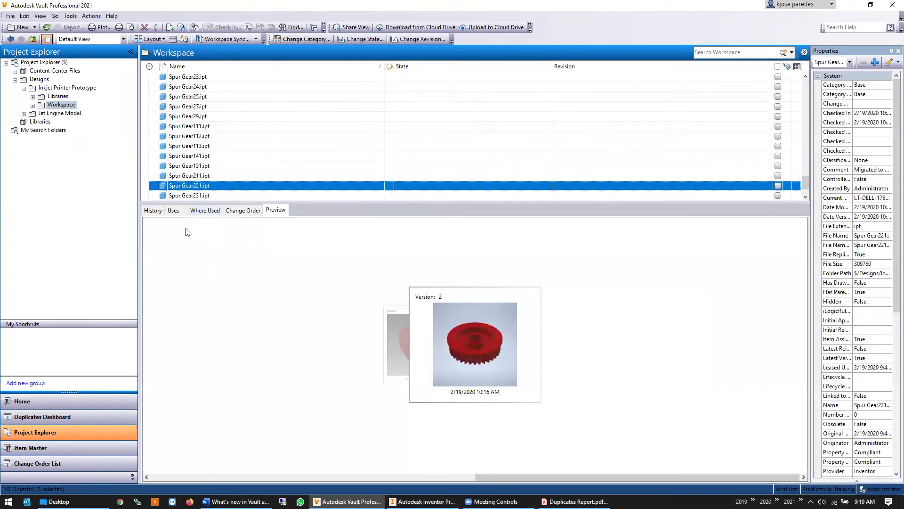
Expand Spur Gear221.ipt's Where Used tree to Inkjet Printer Prototype.iam and .ipn
left_click(197, 213)
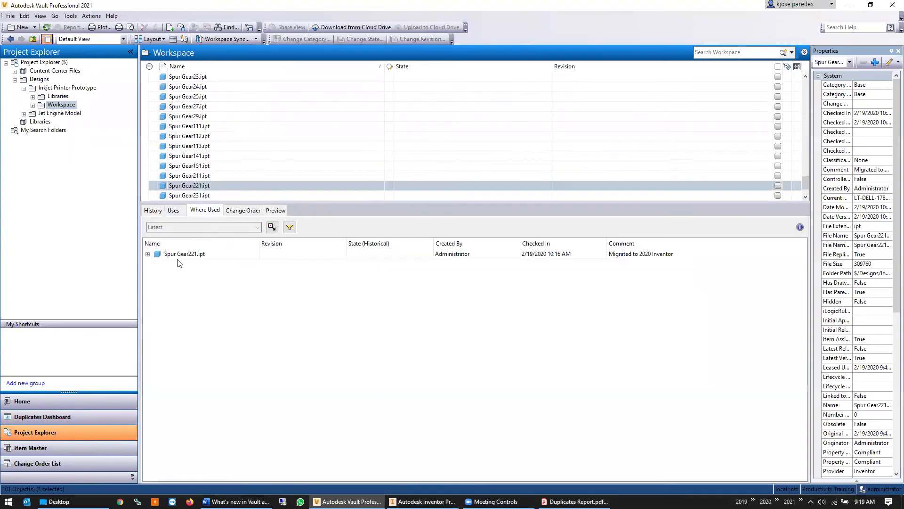
left_click(148, 254)
left_click(157, 264)
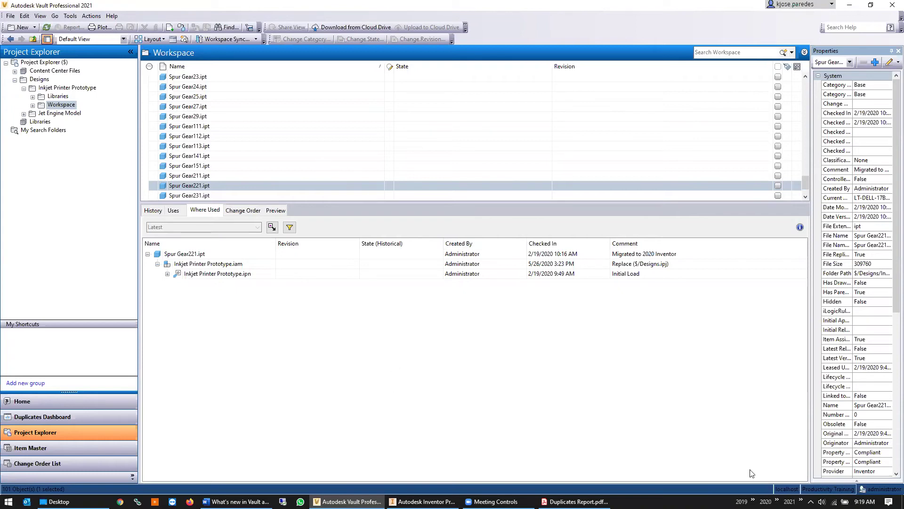
left_click(575, 501)
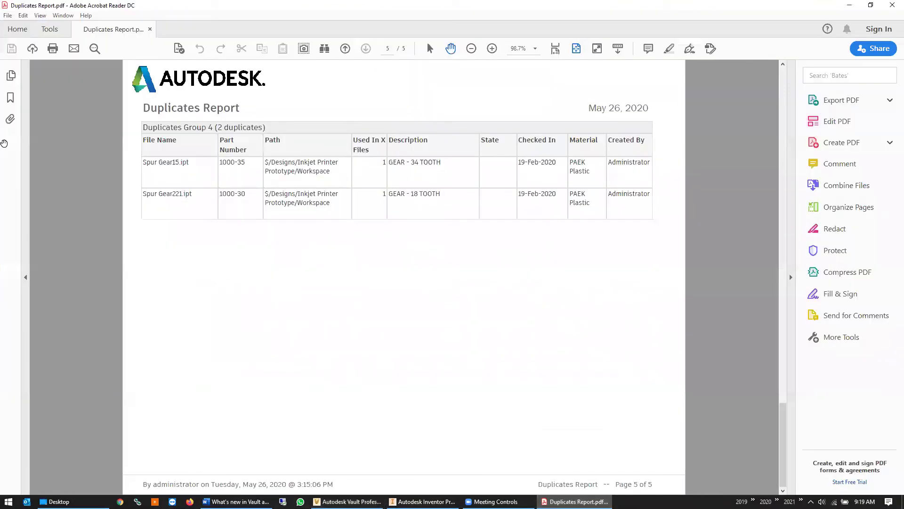
Scroll the report to page 2's Group 1 of three 22-tooth gears, then return to Vault
scroll(289, 218, "up", 3)
scroll(313, 259, "up", 1)
scroll(312, 259, "down", 1)
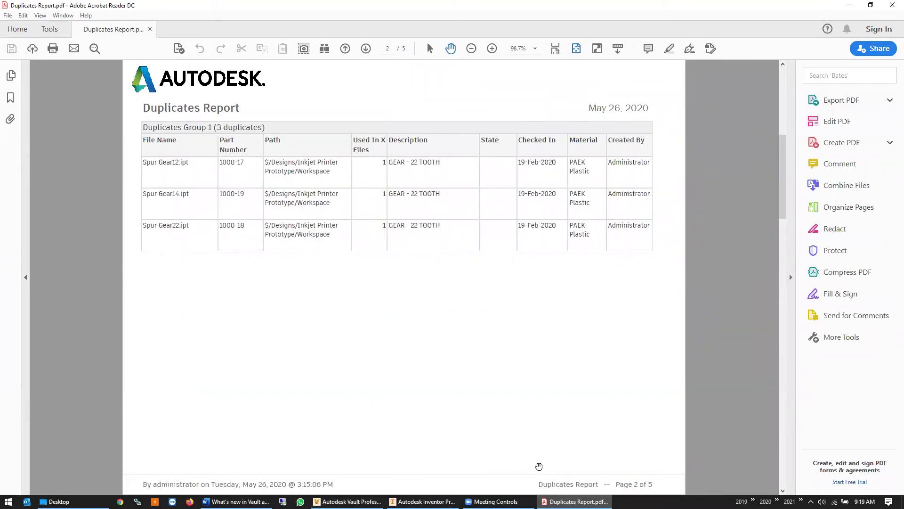
left_click(422, 501)
left_click(348, 501)
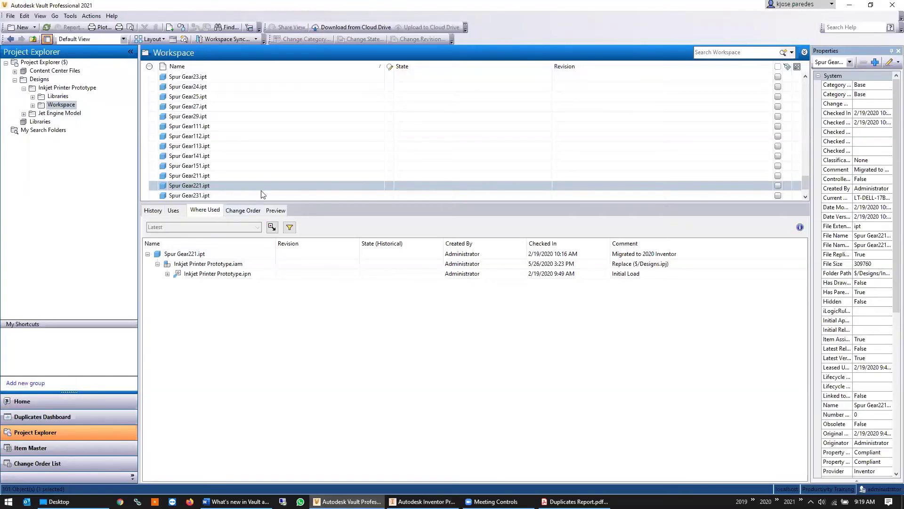
scroll(241, 166, "up", 1)
scroll(236, 175, "up", 3)
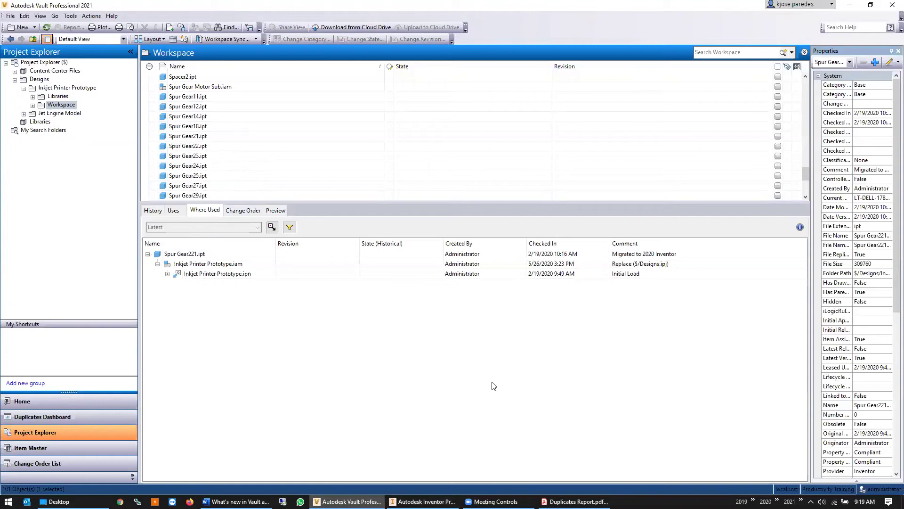
key("alt+Tab")
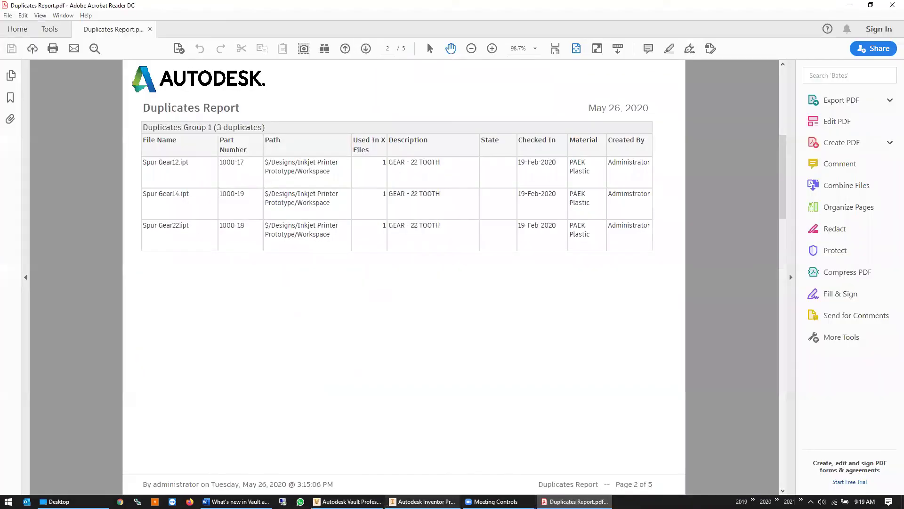
left_click(347, 501)
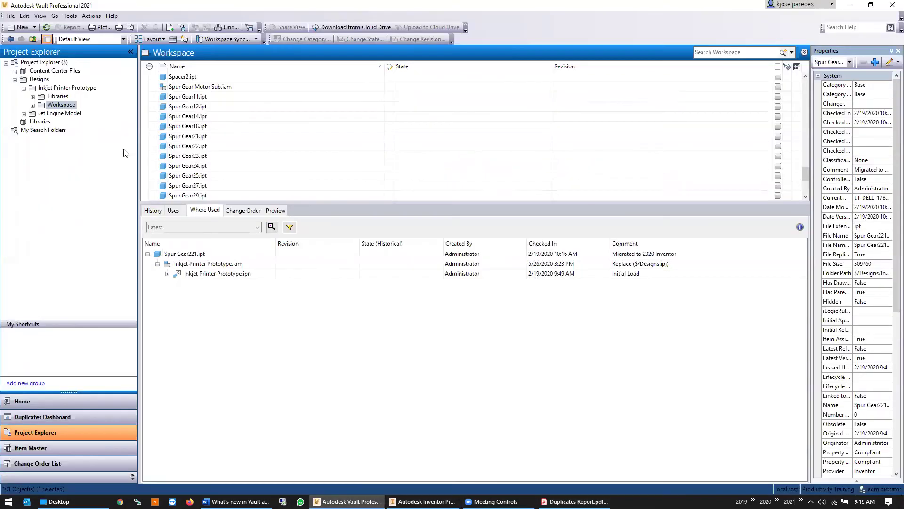
Compare 3D previews of duplicates Spur Gear12.ipt and Spur Gear14.ipt, ending with Spur Gear12.ipt selected
left_click(217, 106)
left_click(276, 210)
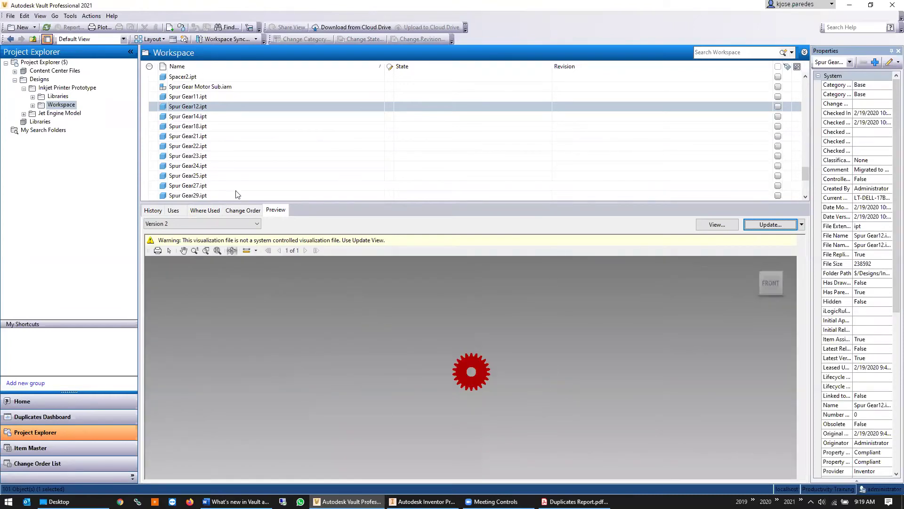
left_click(205, 116)
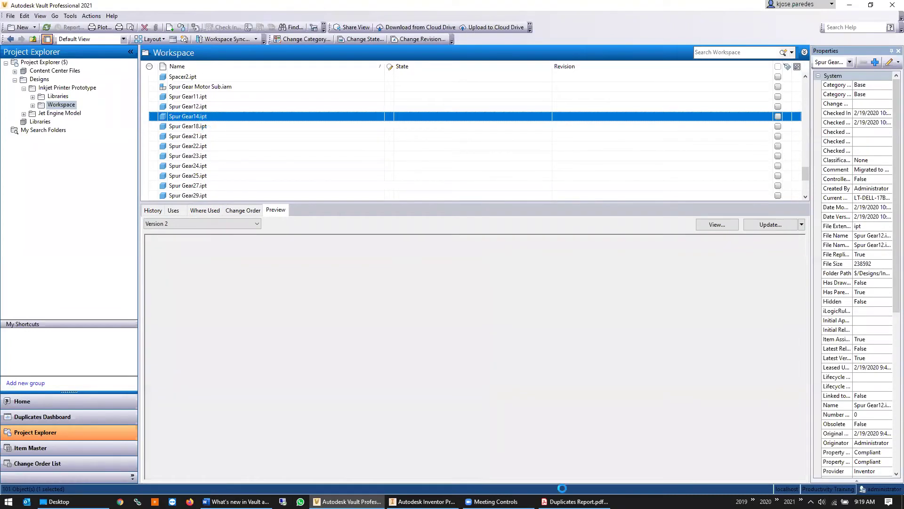
left_click(575, 501)
key("alt+Tab")
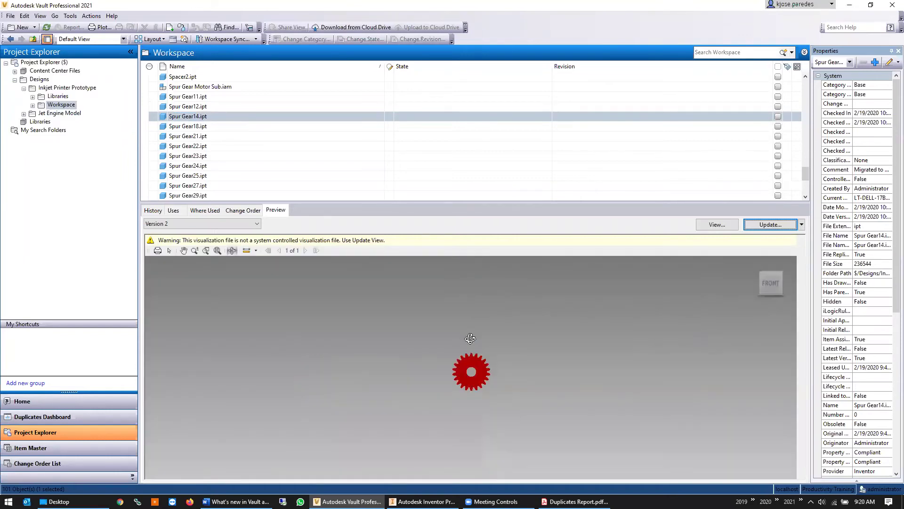
mouse_move(483, 364)
left_mouse_down()
mouse_move(450, 329)
mouse_move(464, 377)
mouse_move(327, 430)
mouse_move(489, 377)
left_mouse_up()
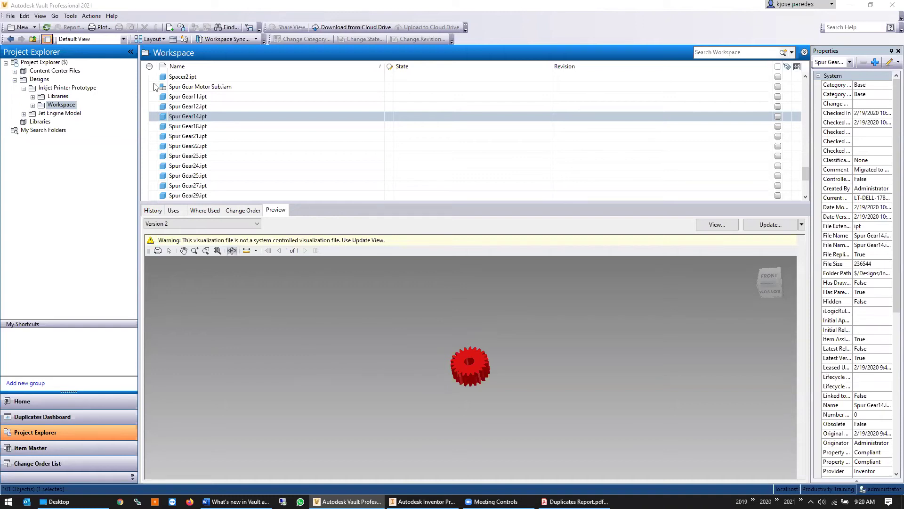
left_click(209, 106)
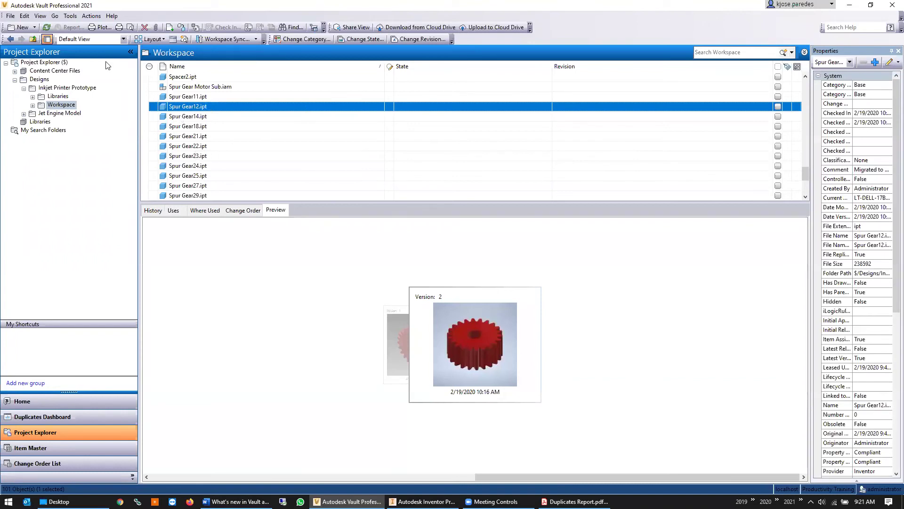
left_click(67, 16)
Start Edit > Replace for Spur Gear12.ipt and review its parent Inkjet Printer Prototype.iam
mouse_move(24, 17)
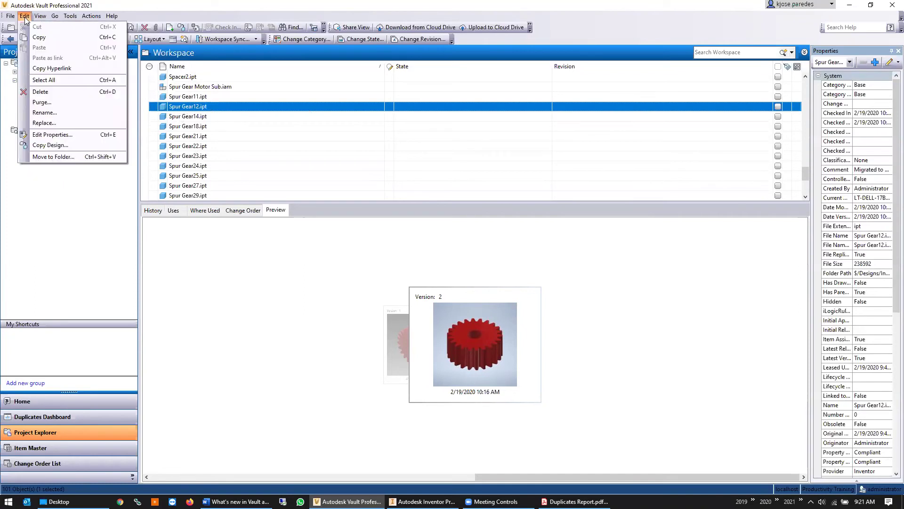
left_click(59, 123)
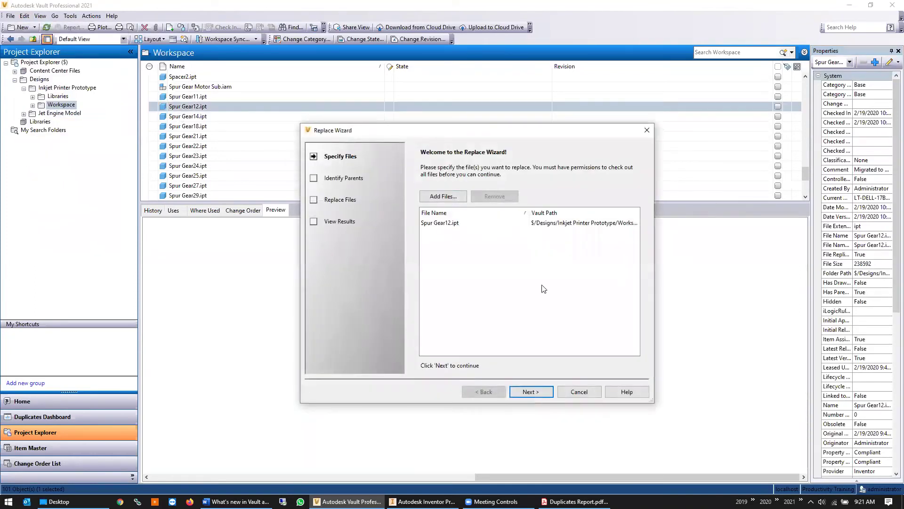
left_click(531, 391)
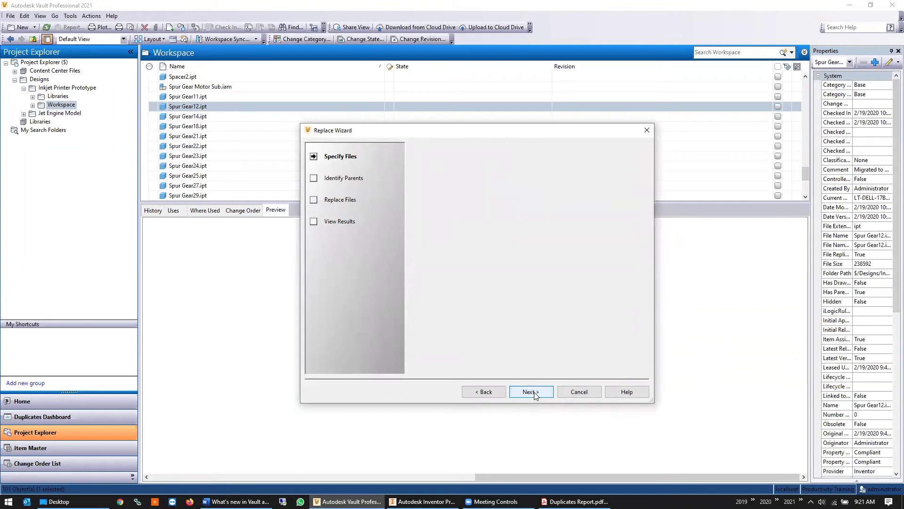
left_click(432, 228)
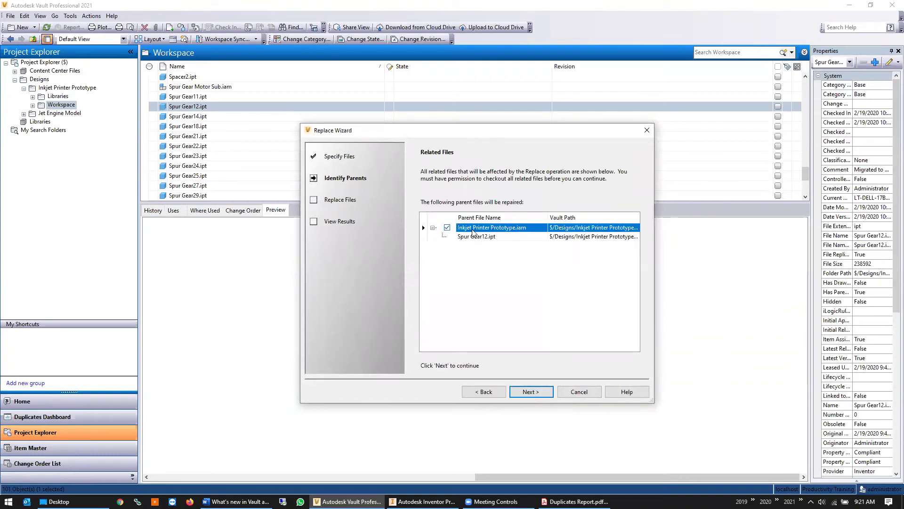
left_click(531, 391)
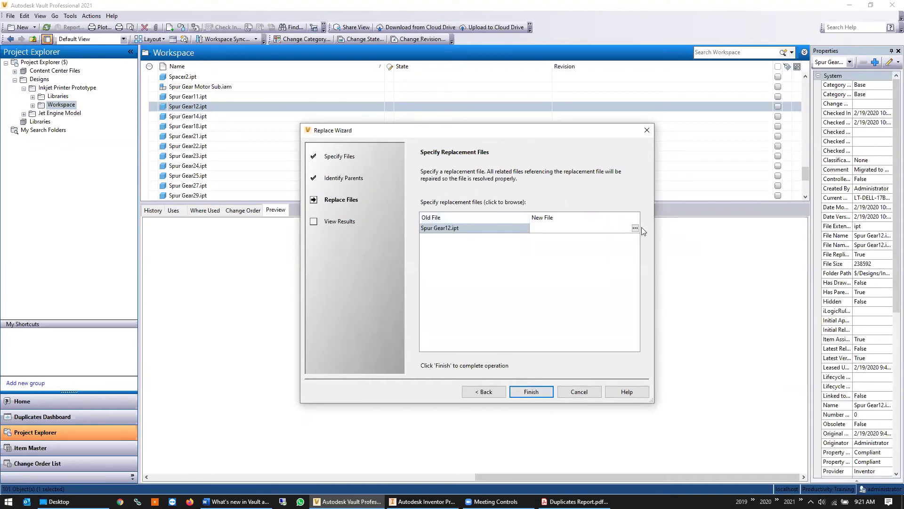
Pick Spur Gear14.ipt from $/Designs as the replacement file
left_click(634, 228)
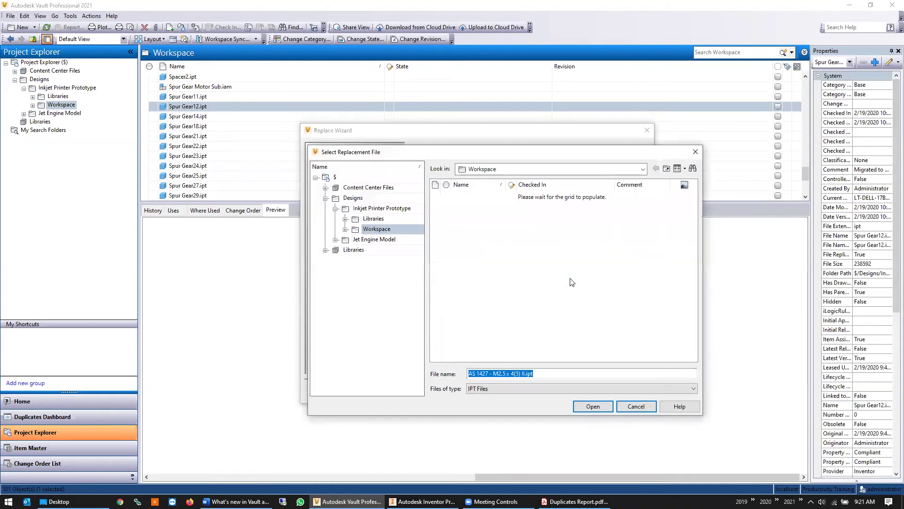
left_click(566, 277)
left_click_drag(695, 204, 687, 323)
scroll(511, 266, "up", 1)
scroll(513, 268, "down", 1)
scroll(515, 268, "down", 1)
left_click(471, 275)
left_click(587, 408)
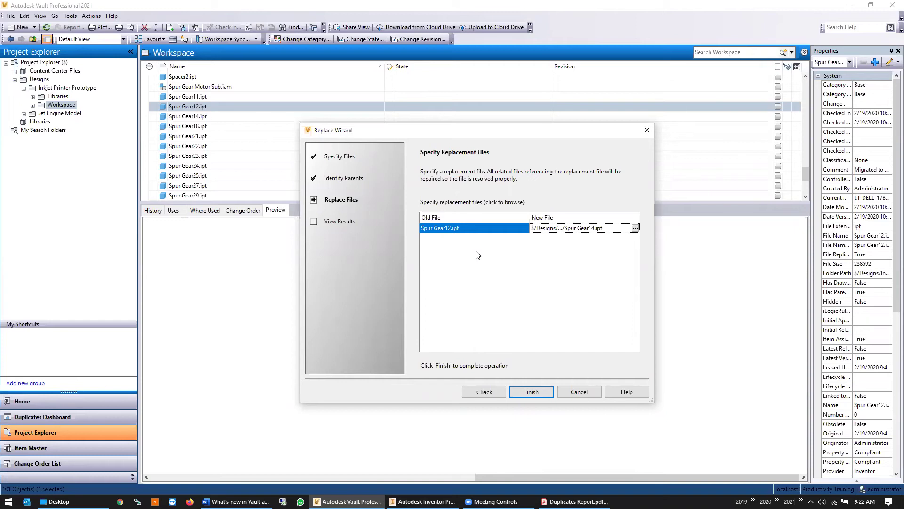
Finish the replacement and answer Yes to the Potential Data Loss warning
left_click(538, 394)
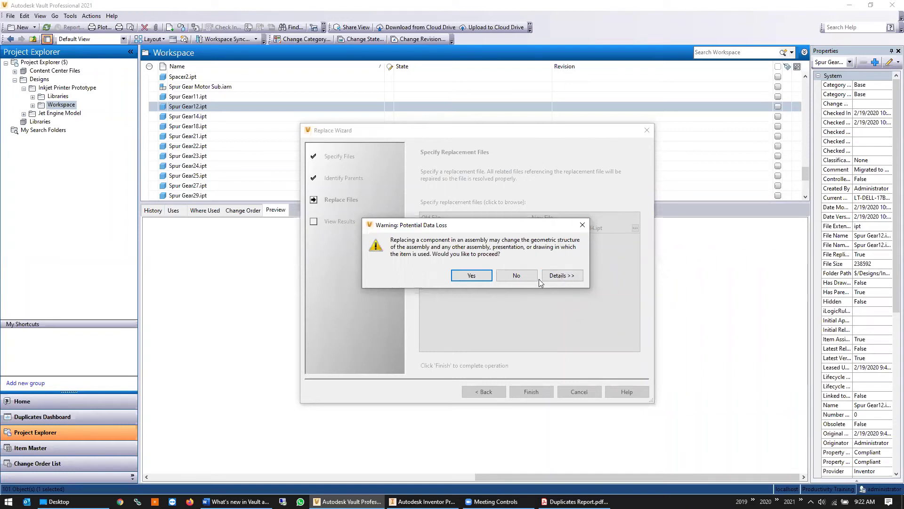
left_click(471, 276)
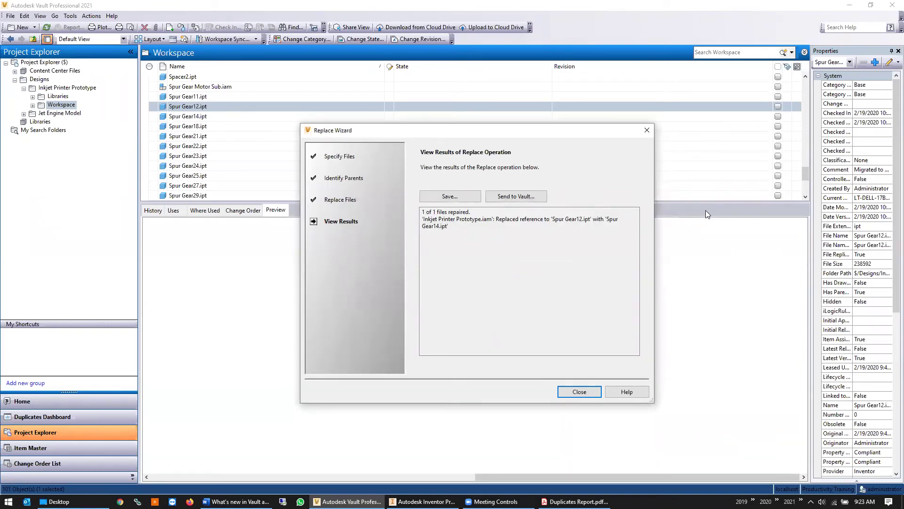
Close the Replace Wizard after its 1 of 1 files repaired result
left_click(580, 392)
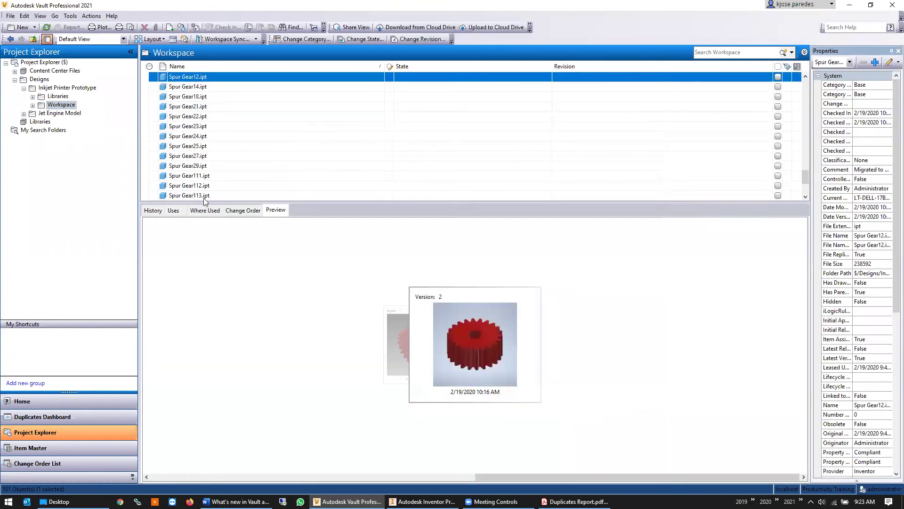
Review Spur Gear12.ipt's where-used entries and Initial Load version, then choose Delete for it
left_click(203, 210)
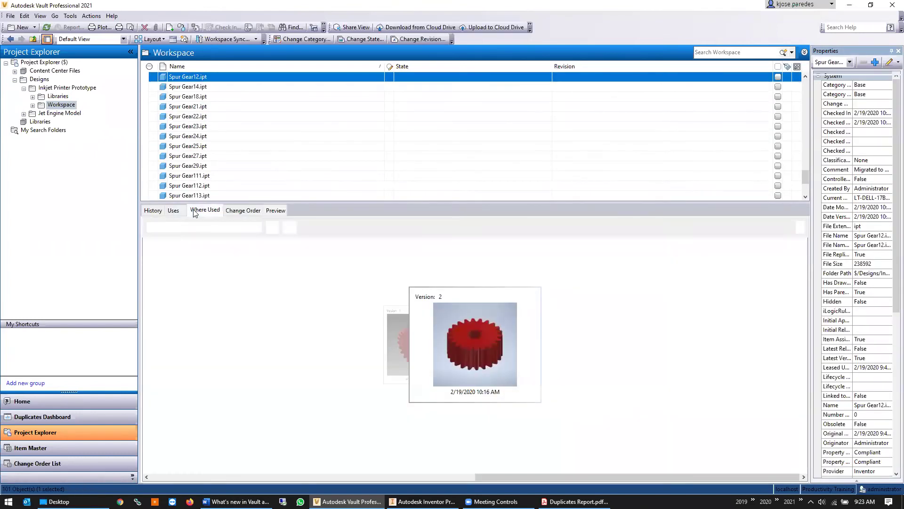
left_click(147, 254)
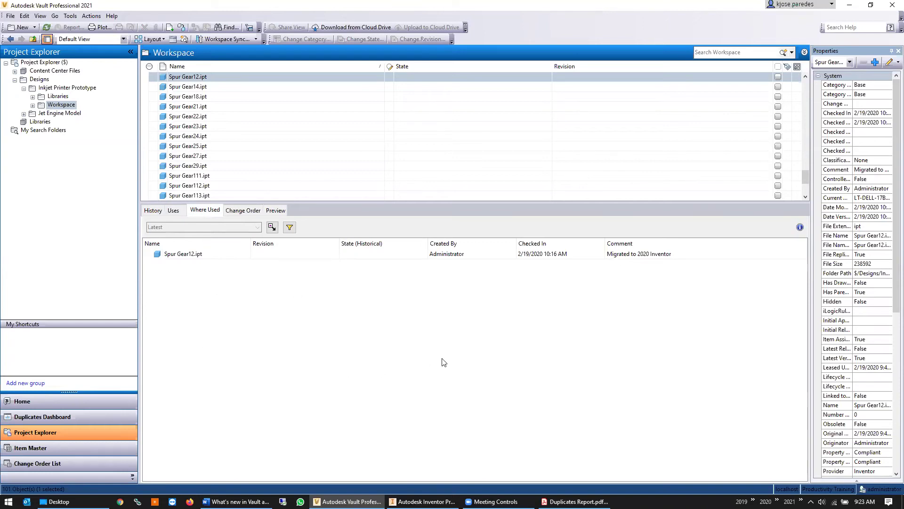
left_click(153, 210)
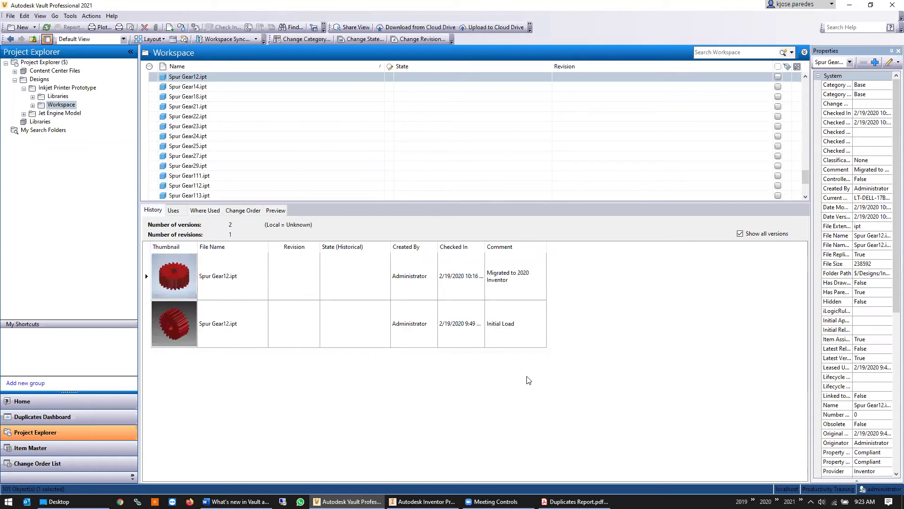
left_click(338, 339)
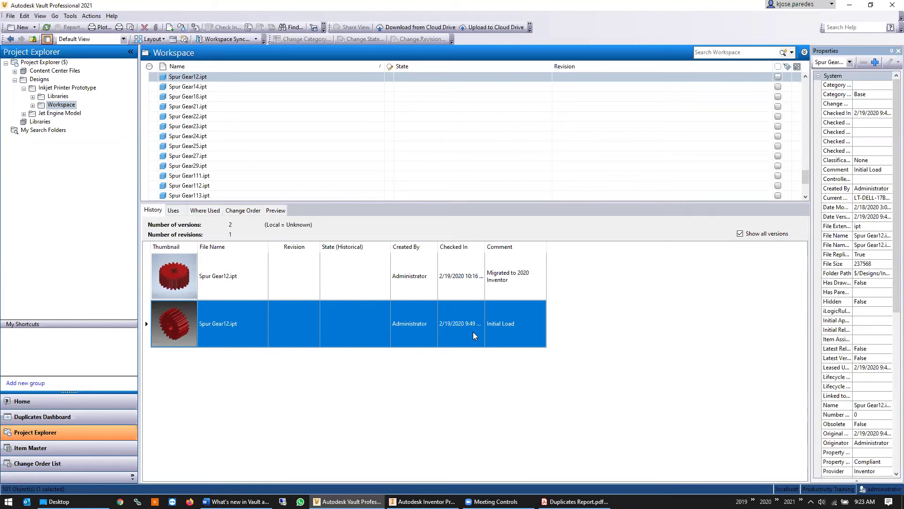
right_click(199, 76)
left_click(256, 255)
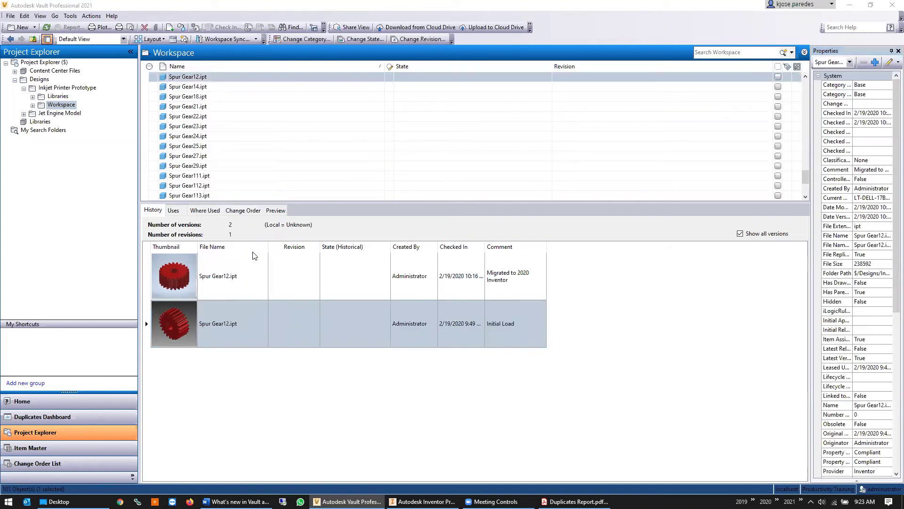
Delete Spur Gear12.ipt unconditionally, ignoring its Inkjet Printer Prototype.iam parent restriction
left_click(513, 283)
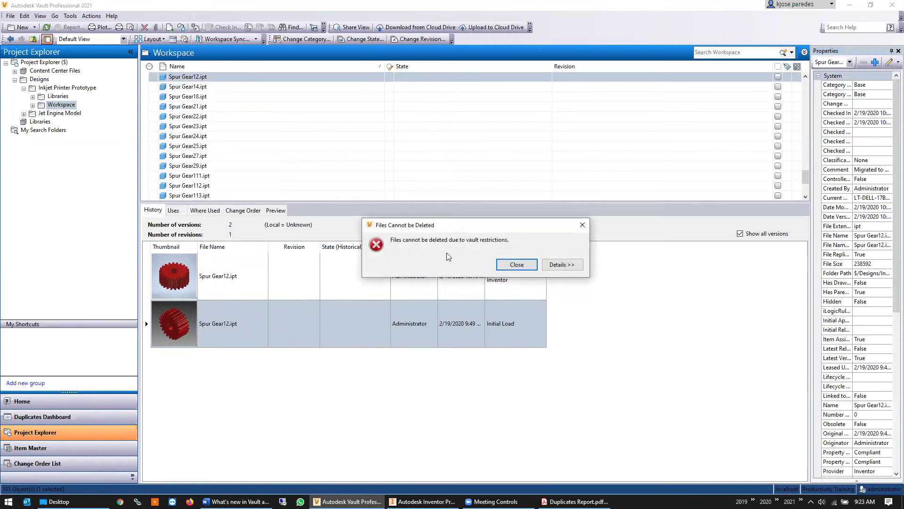
left_click(566, 264)
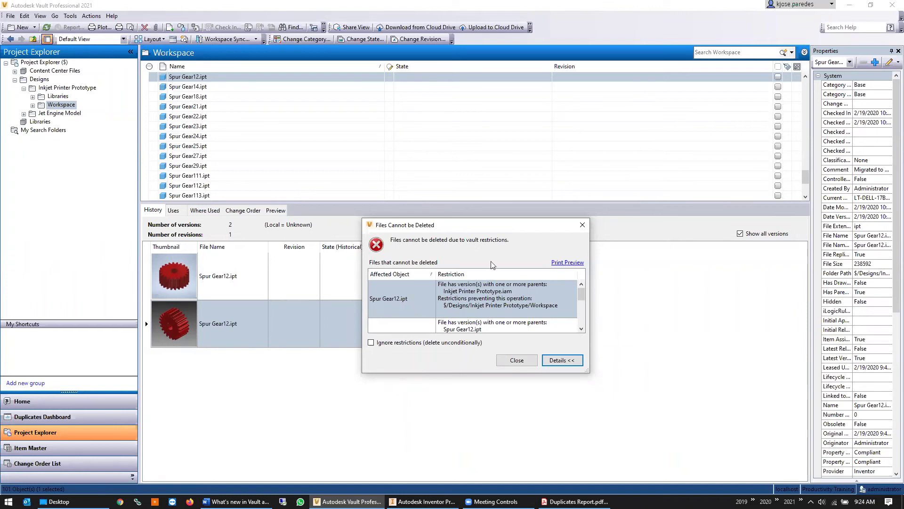
left_click(376, 344)
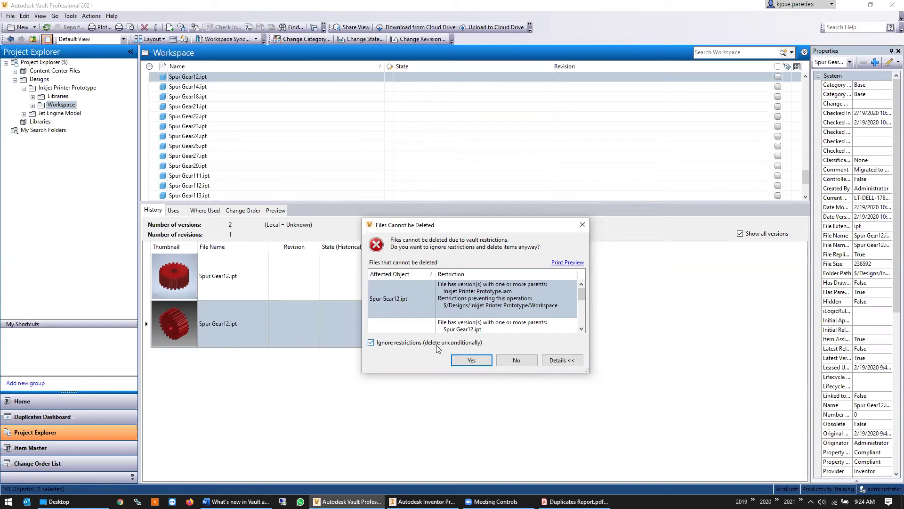
left_click(472, 360)
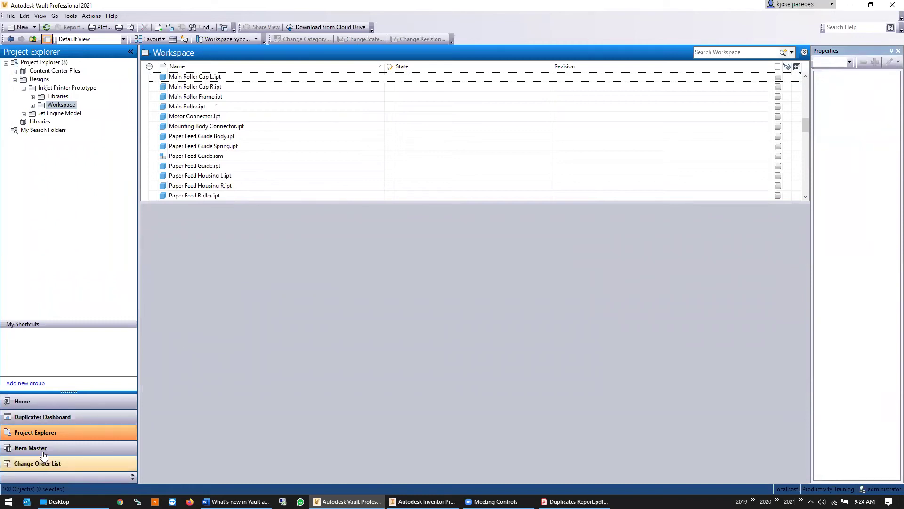
Review the Duplicates Dashboard's 3.8% ratio, with 6 duplicates of 3 unique shapes, then bring up the Duplicates Report PDF
left_click(71, 418)
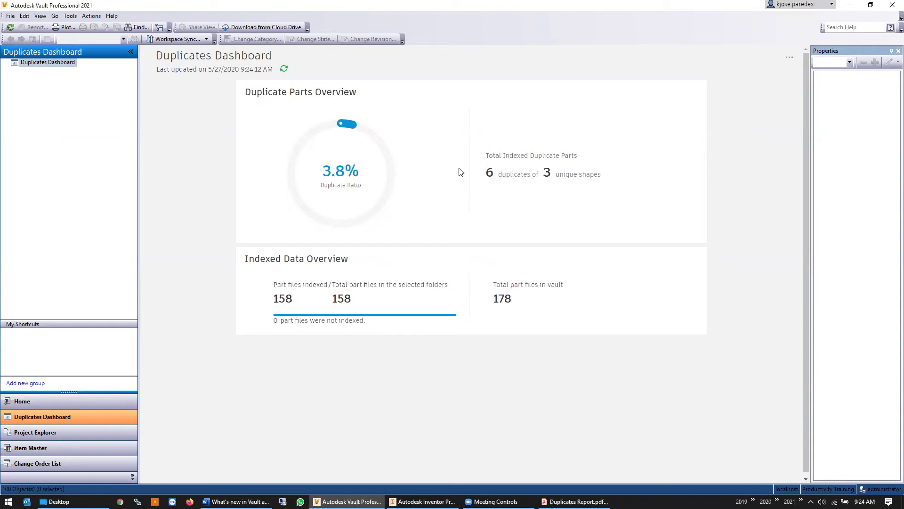
mouse_move(605, 183)
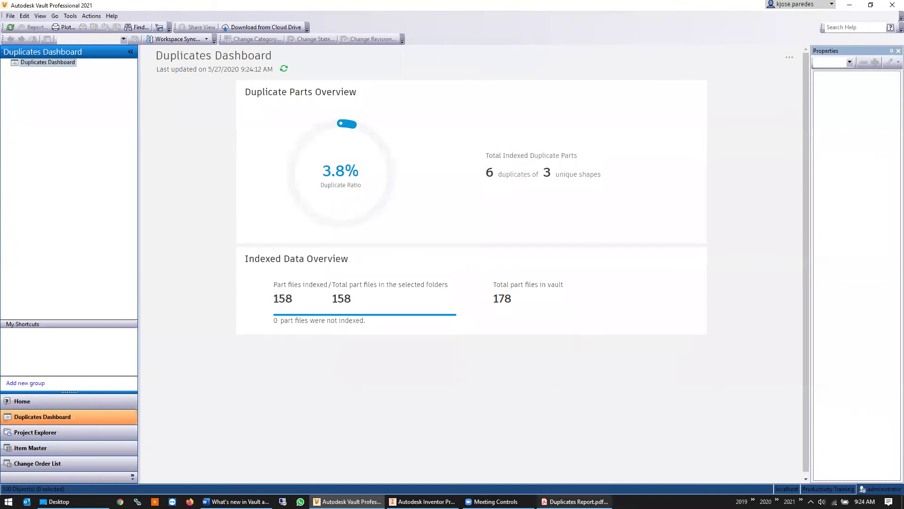
left_click(575, 501)
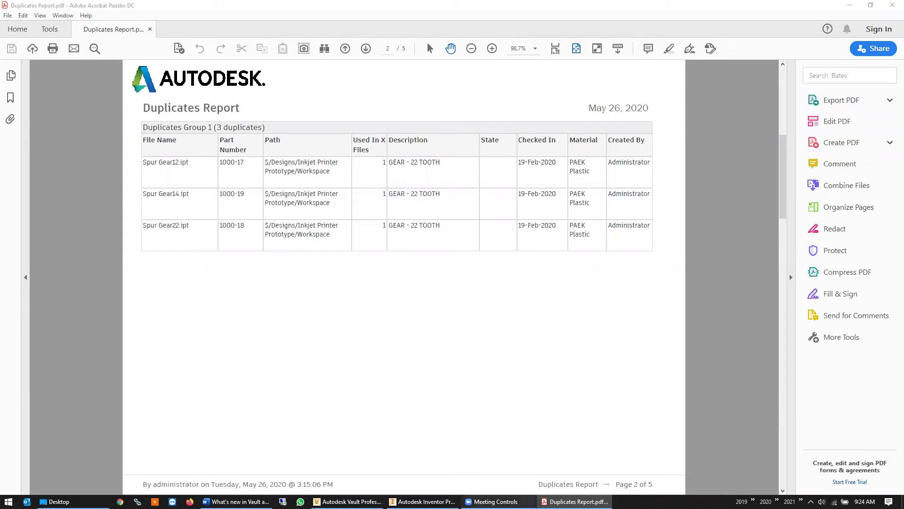
Set the report aside for the Vault dashboard, then bring Inventor with Cartridge Cover.iam forward
left_click(423, 502)
left_click(347, 501)
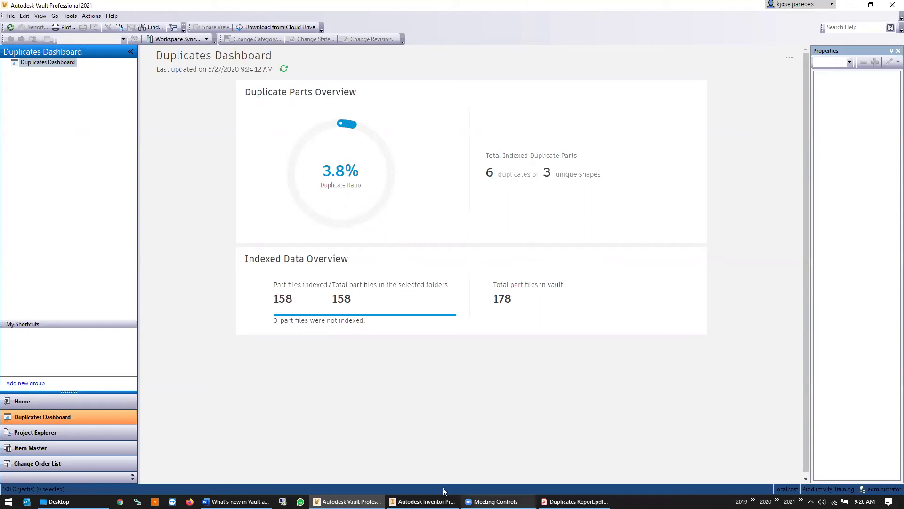
left_click(422, 501)
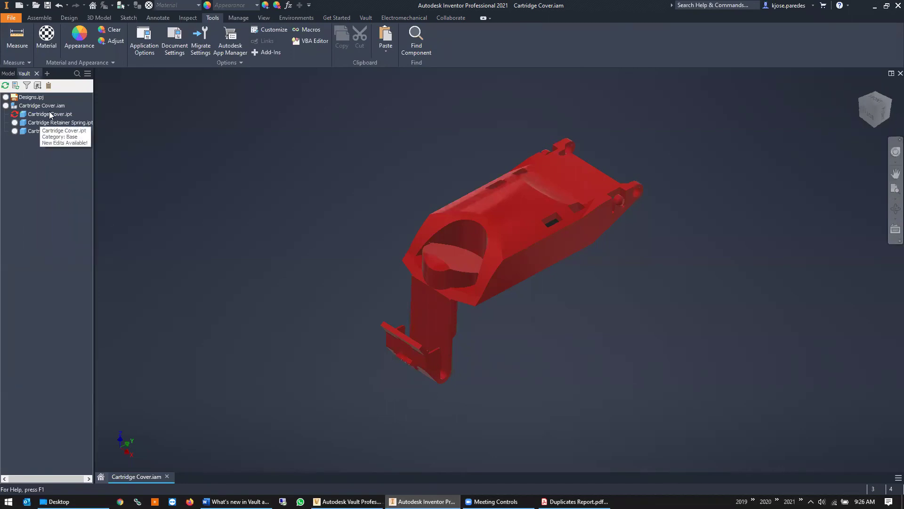
Open Not In Vault Yet.ipt from Designs > Inkjet Printer Prototype > Workspace
left_click(66, 115)
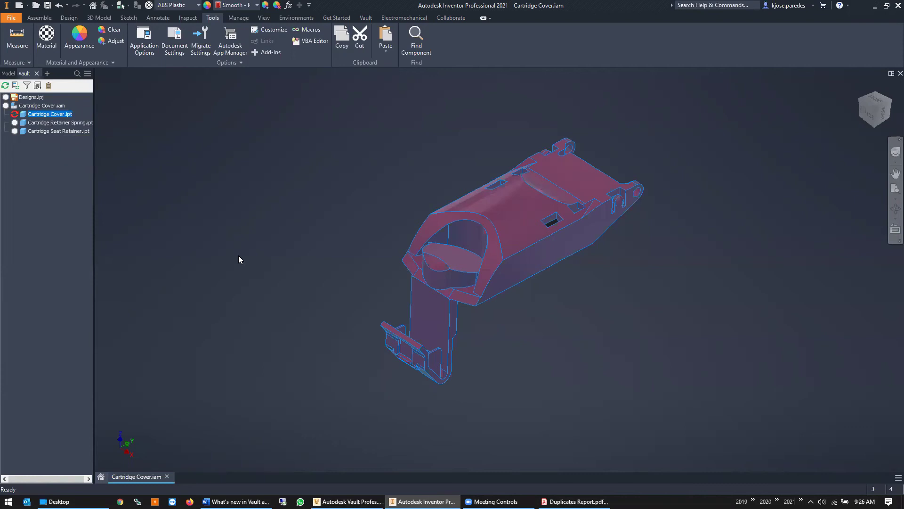
left_click(37, 6)
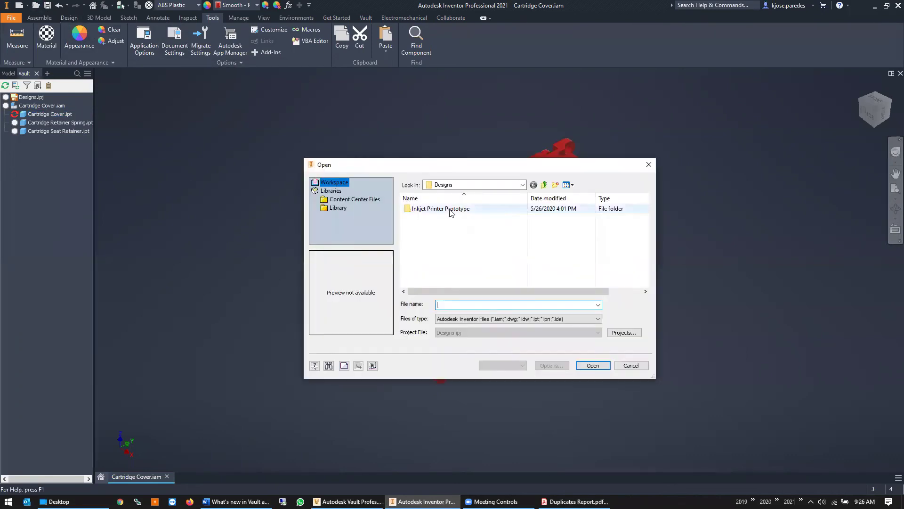
left_click(544, 185)
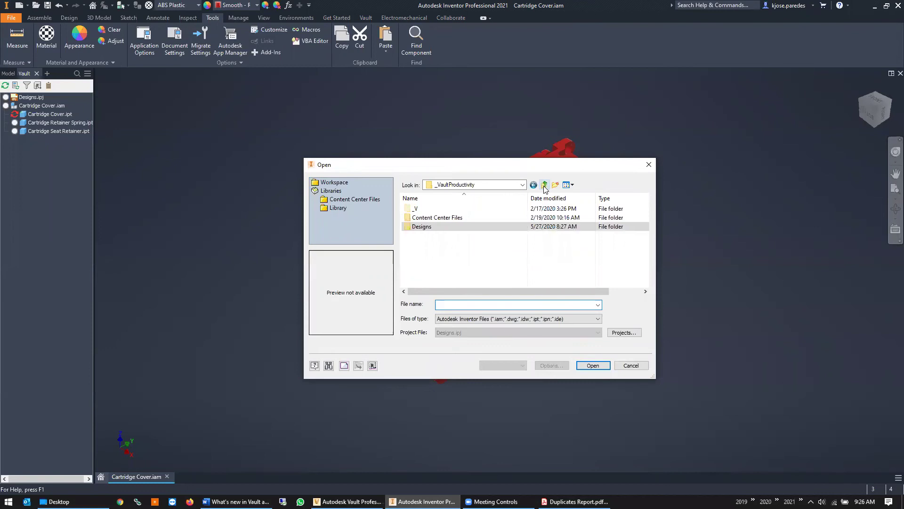
double_click(436, 227)
double_click(440, 208)
left_click(441, 210)
double_click(441, 210)
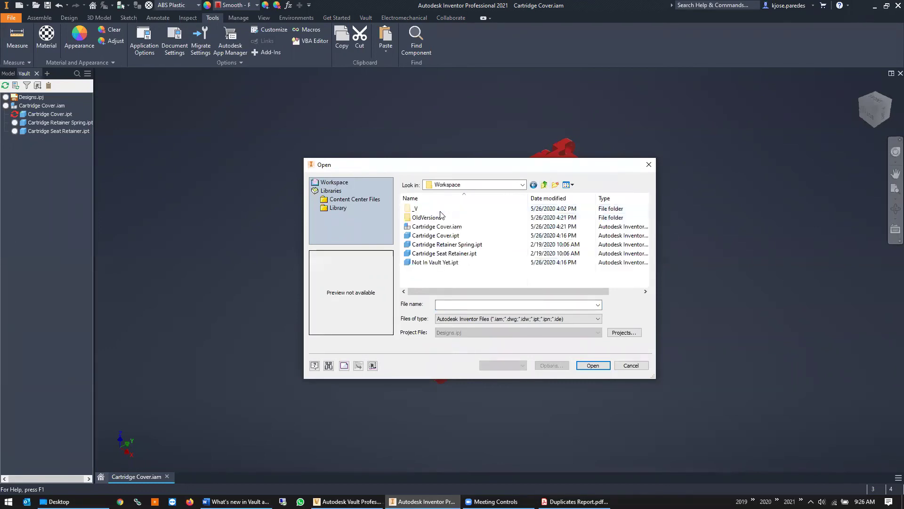
left_click(450, 263)
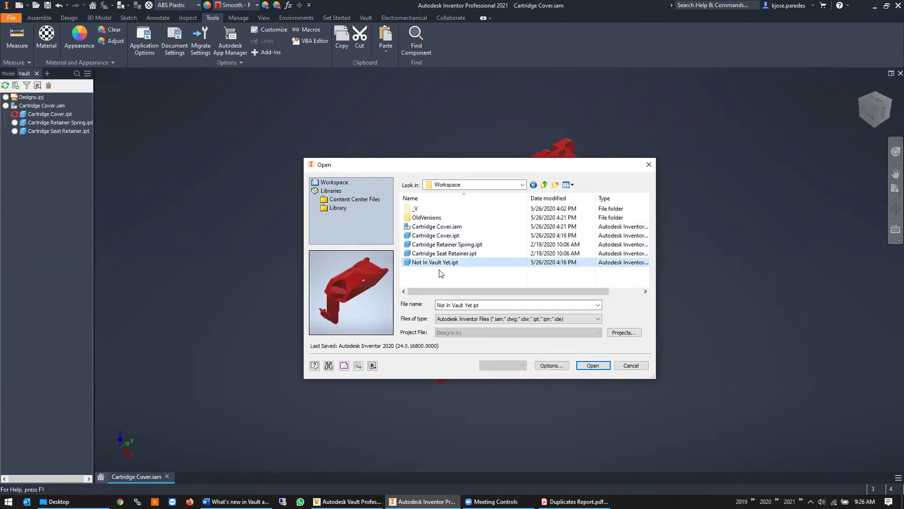
double_click(440, 263)
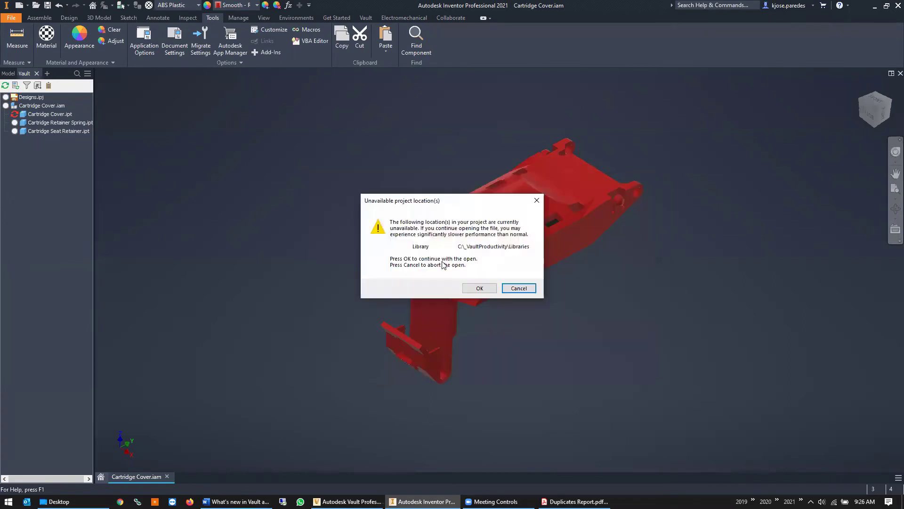
Accept the missing-library warning, check the part's vault status, and run Find Duplicates, matching Cartridge Cover.ipt
left_click(481, 287)
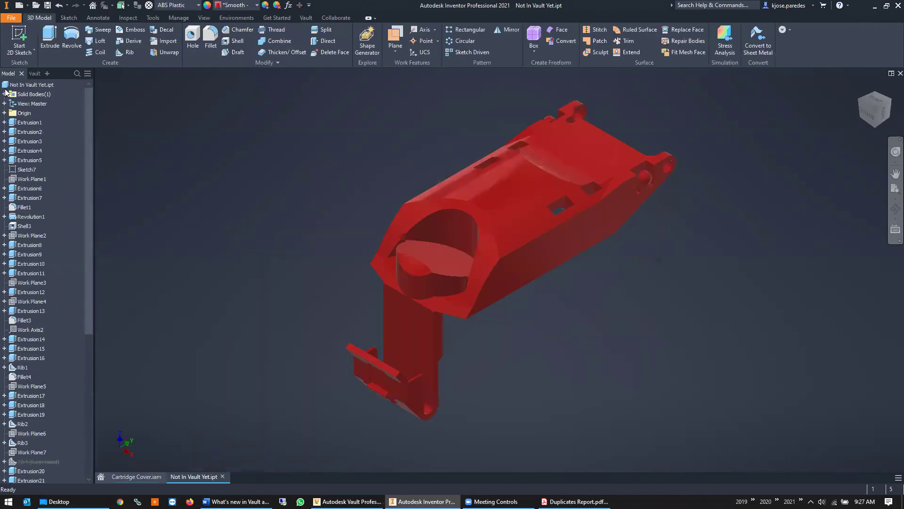
left_click(36, 73)
mouse_move(6, 107)
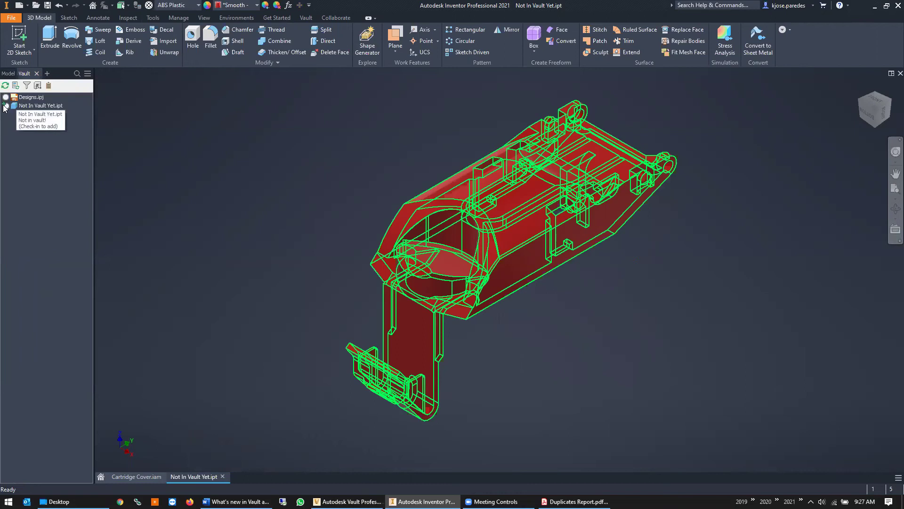
left_click(309, 19)
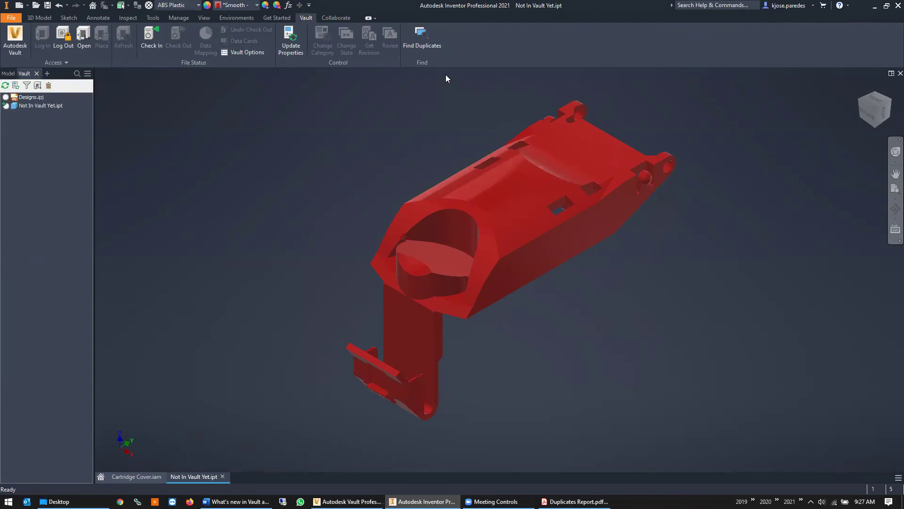
left_click(419, 46)
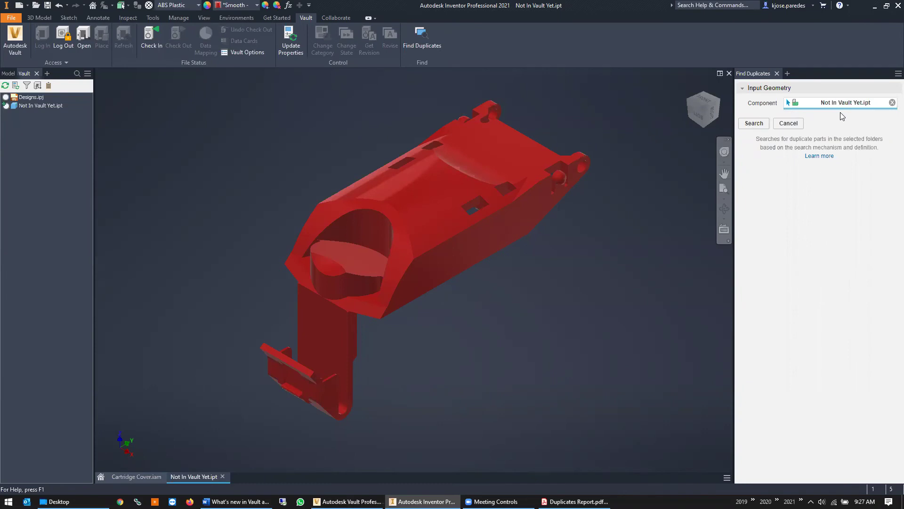
left_click(753, 125)
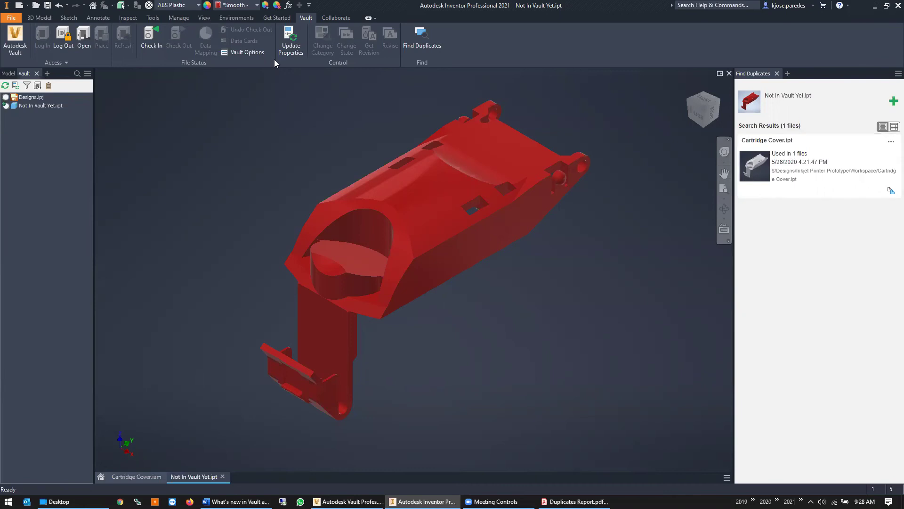
Check Not In Vault Yet.ipt into $/Designs/Inkjet Printer Prototype/Workspace without comments
left_click(149, 33)
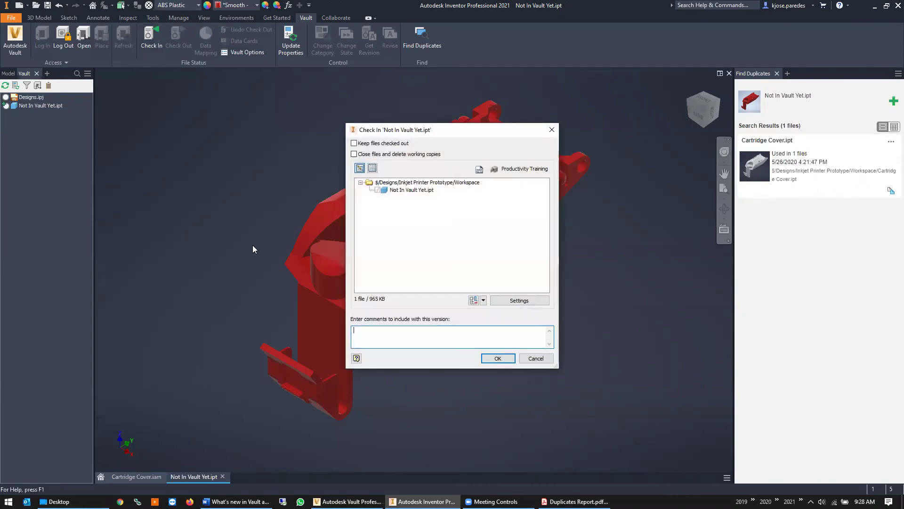
left_click(498, 358)
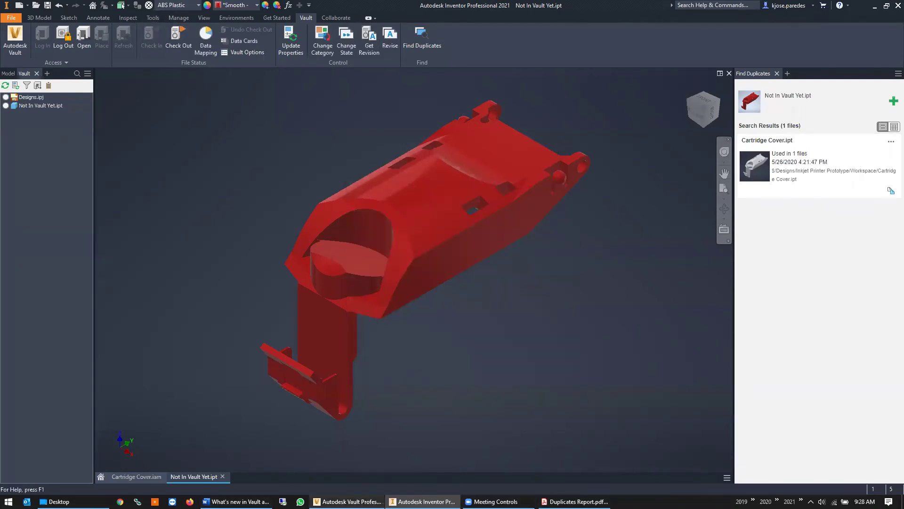
left_click(348, 501)
Refresh the dashboard to 5.0%, 8 duplicates of 4 unique shapes, and open the duplicates report
left_click(284, 69)
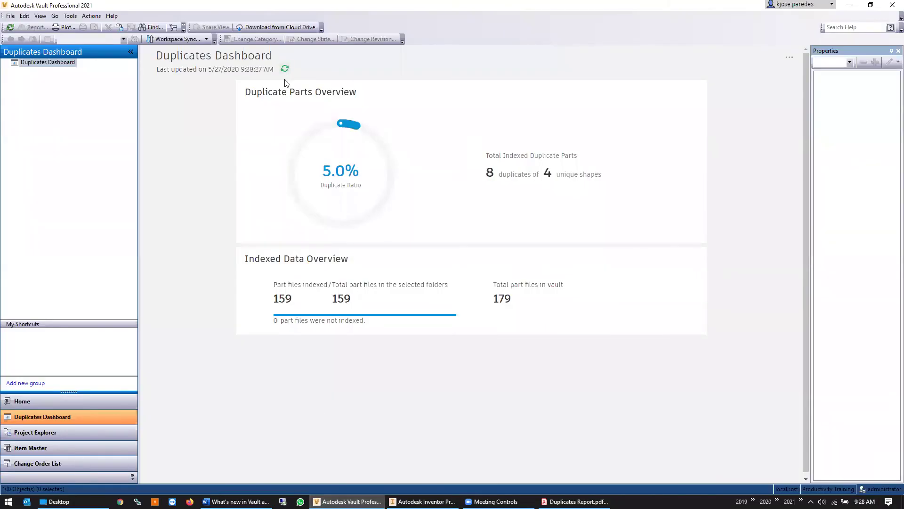
left_click_drag(485, 173, 591, 174)
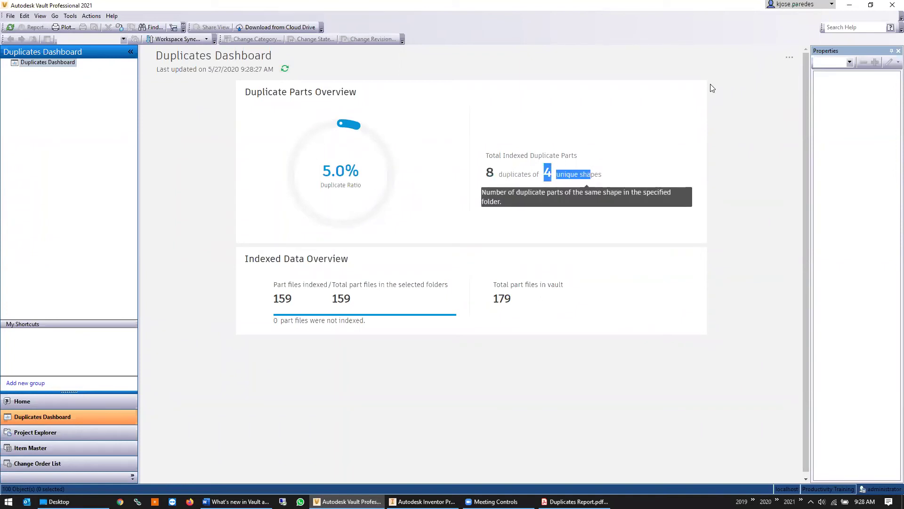
left_click(789, 57)
left_click(763, 69)
Review report Groups 4 through 1, including Not In Vault Yet.ipt with Cartridge Cover.ipt, then close it
left_click(215, 108)
left_click(208, 99)
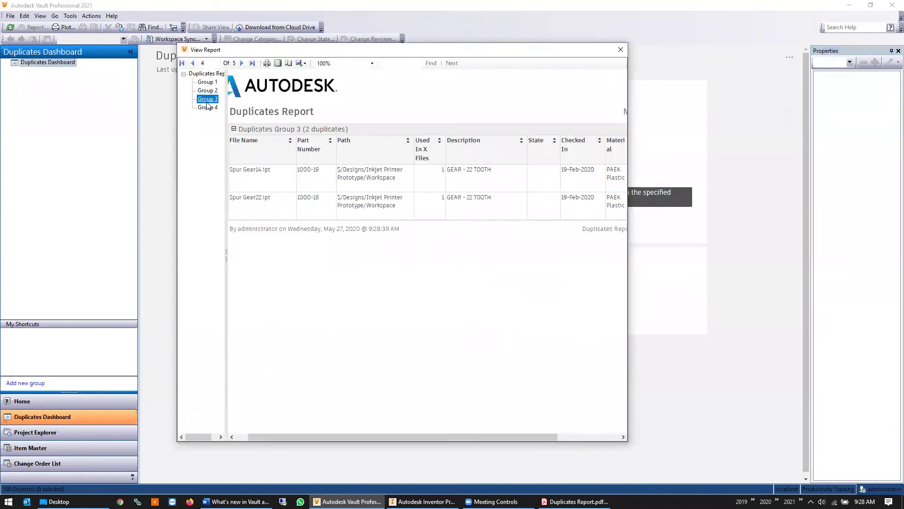
left_click(212, 91)
left_click(209, 83)
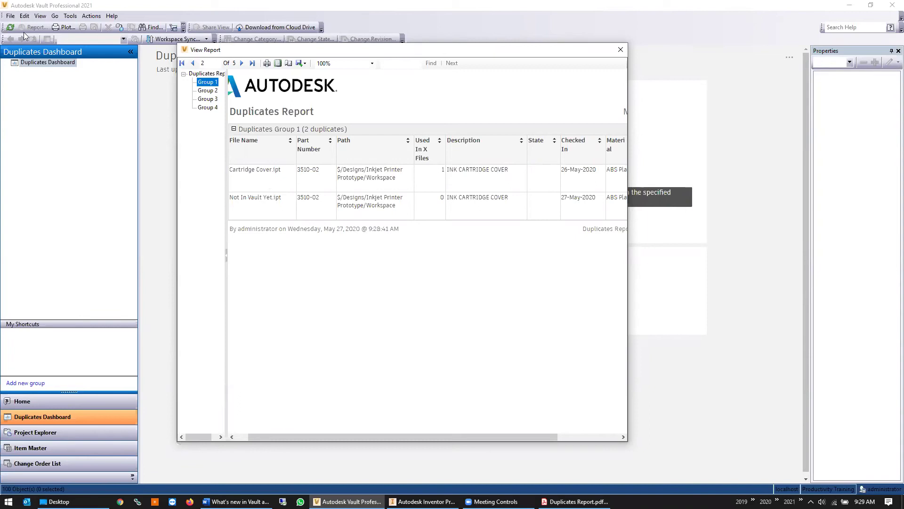
left_click(621, 49)
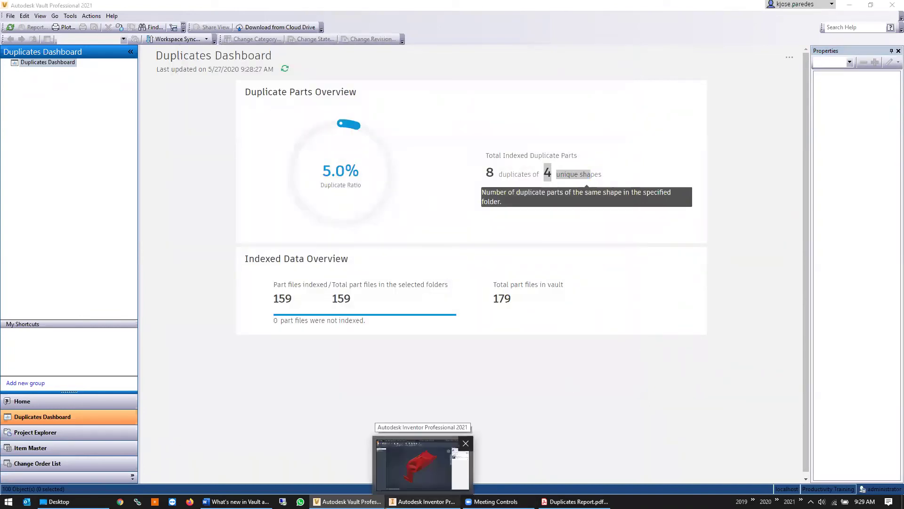
Close Not In Vault Yet.ipt in Inventor and select Cartridge Cover.ipt in the Vault browser
left_click(423, 501)
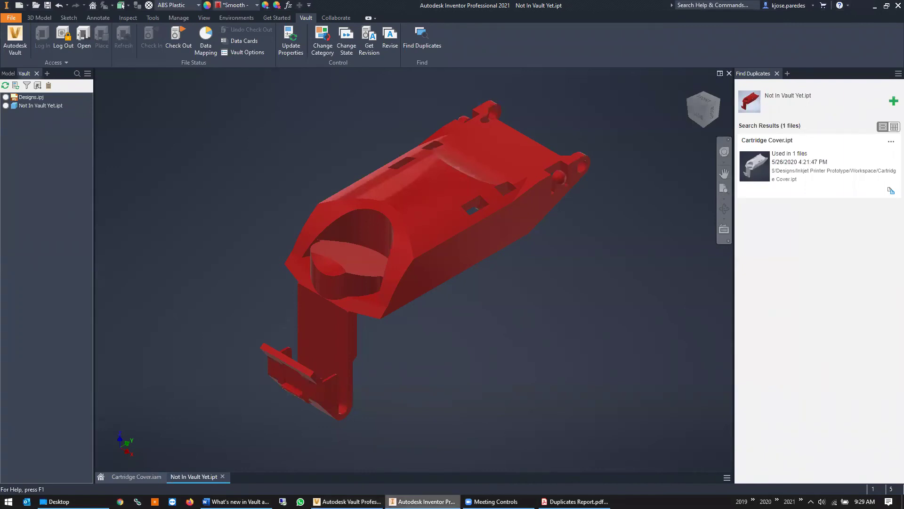
left_click(223, 476)
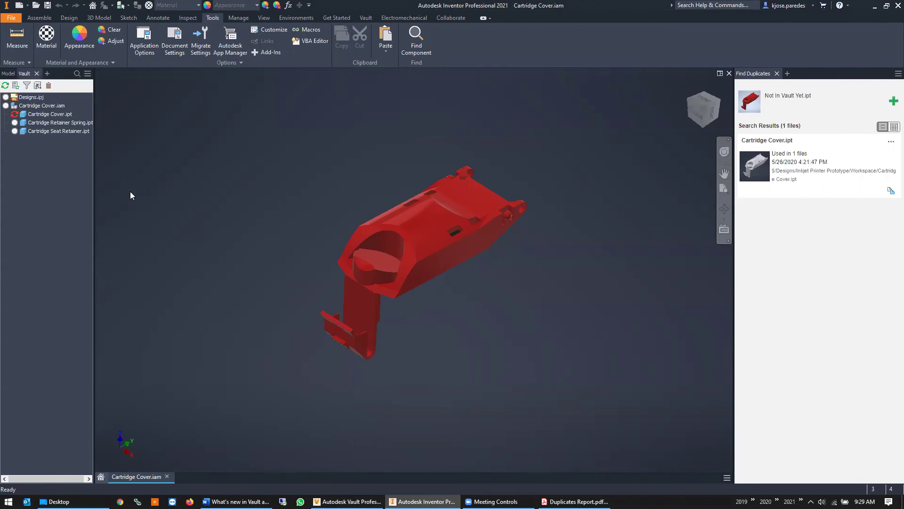
left_click(29, 116)
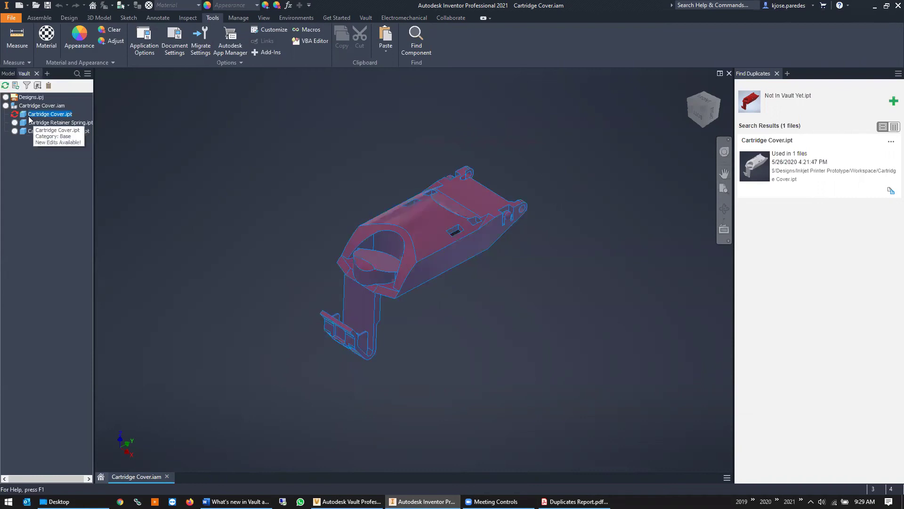
right_click(30, 119)
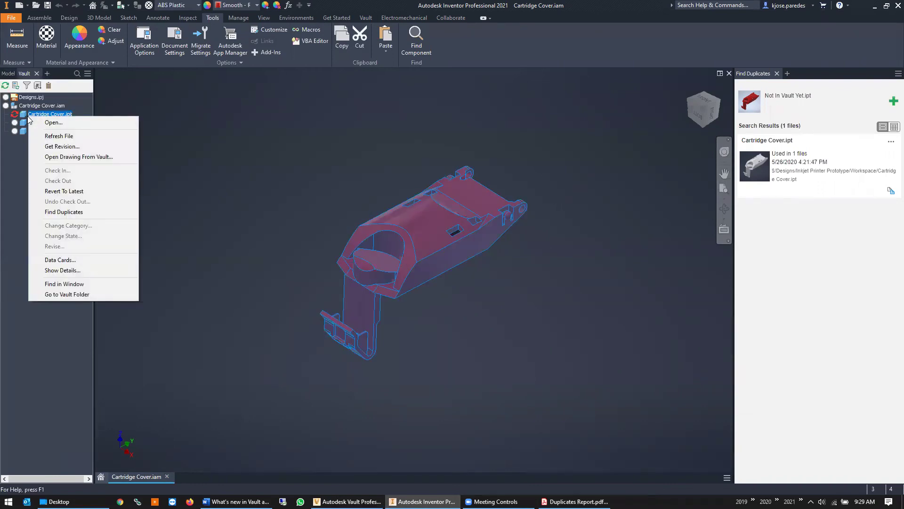
Get the latest revision of Cartridge Cover.ipt with its Check Out box ticked
left_click(94, 147)
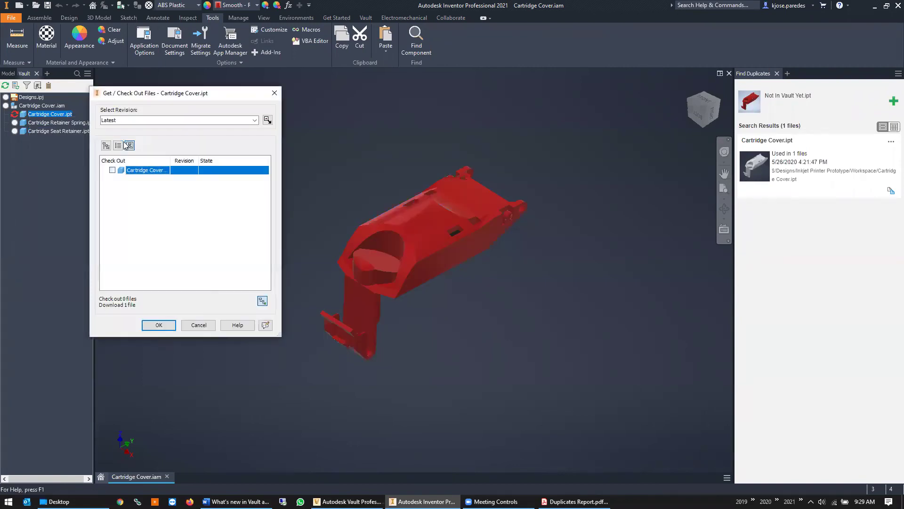
left_click(112, 170)
Confirm checking out Cartridge Cover.ipt so the cover model turns white
left_click(154, 325)
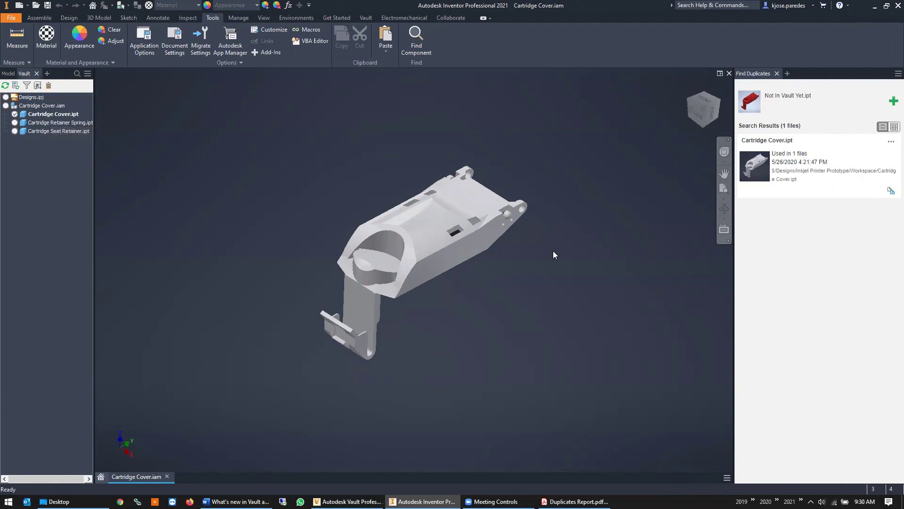
Show the Workspace files in Vault's Project Explorer and select Cartridge Assembly.iam
left_click(347, 501)
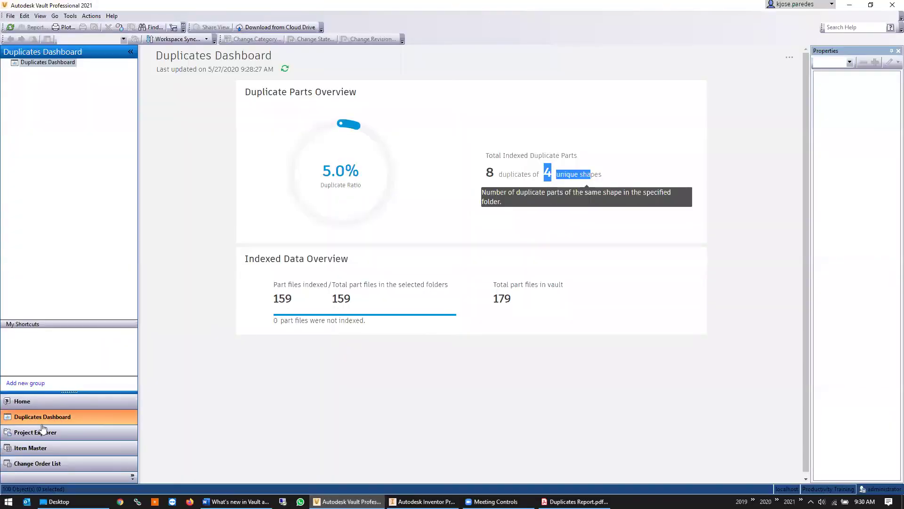
left_click(100, 435)
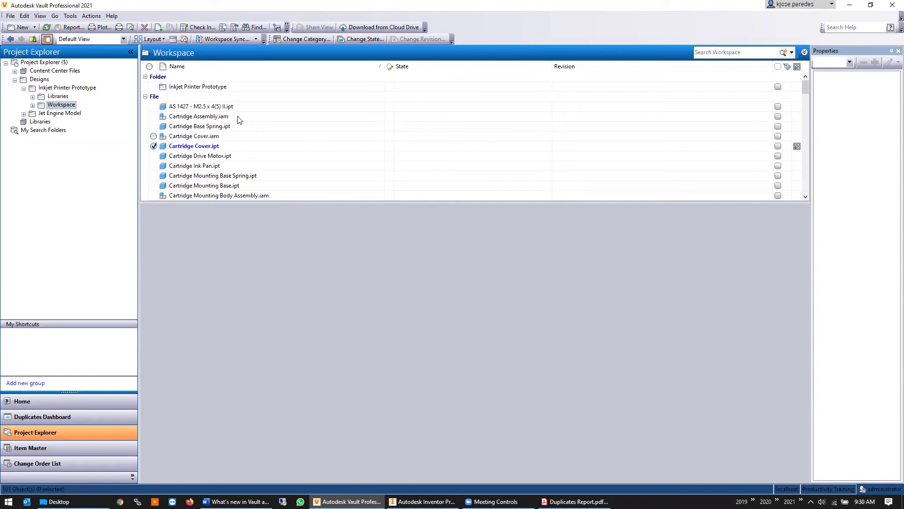
left_click(239, 118)
Open Cartridge Assembly.iam's details and review its security and effective access
right_click(202, 116)
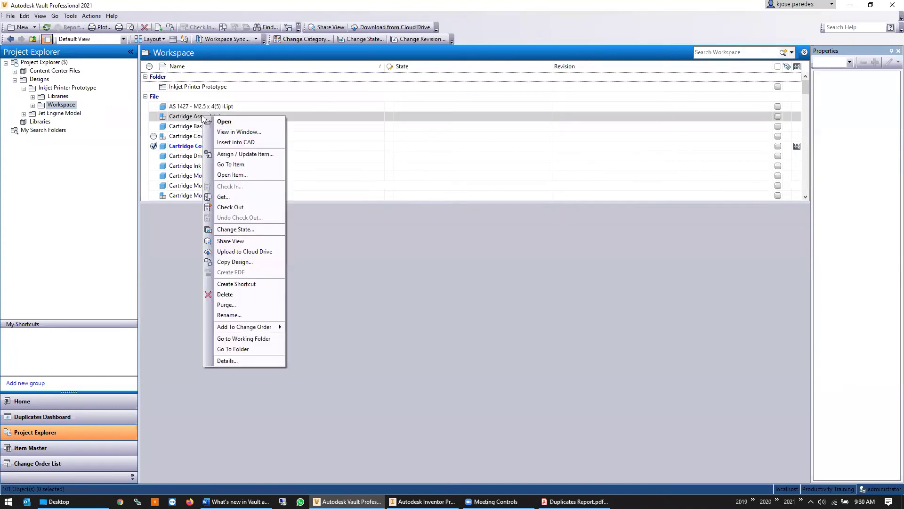
left_click(231, 360)
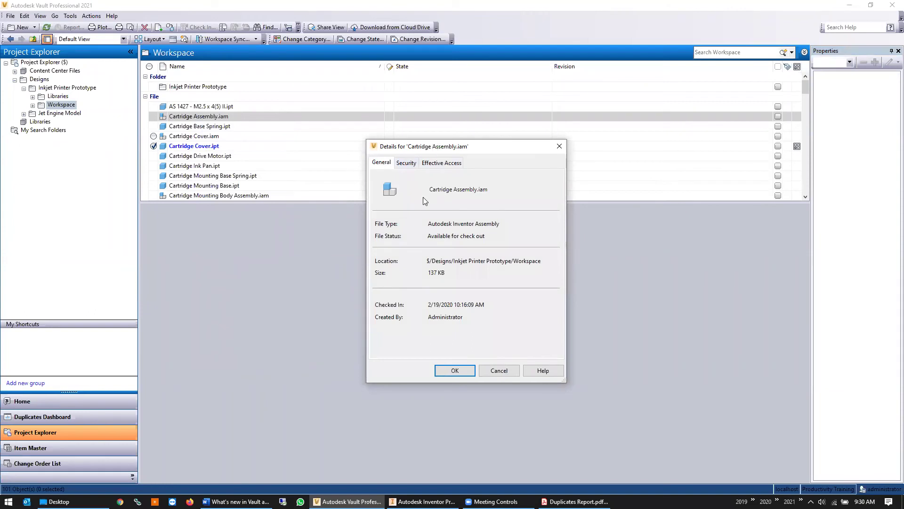
left_click(410, 162)
left_click(440, 162)
left_click(410, 163)
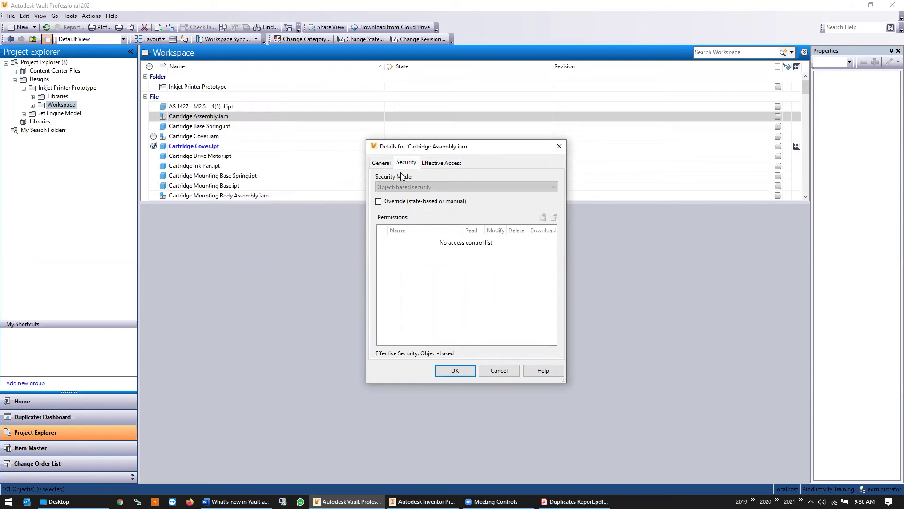
Override the file's inherited security and add the engineering user with Read permission
left_click(408, 201)
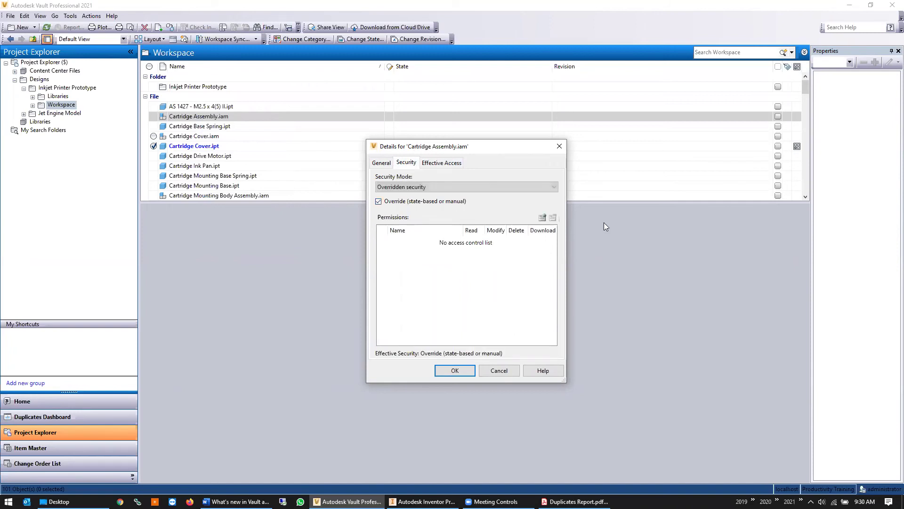
left_click(542, 218)
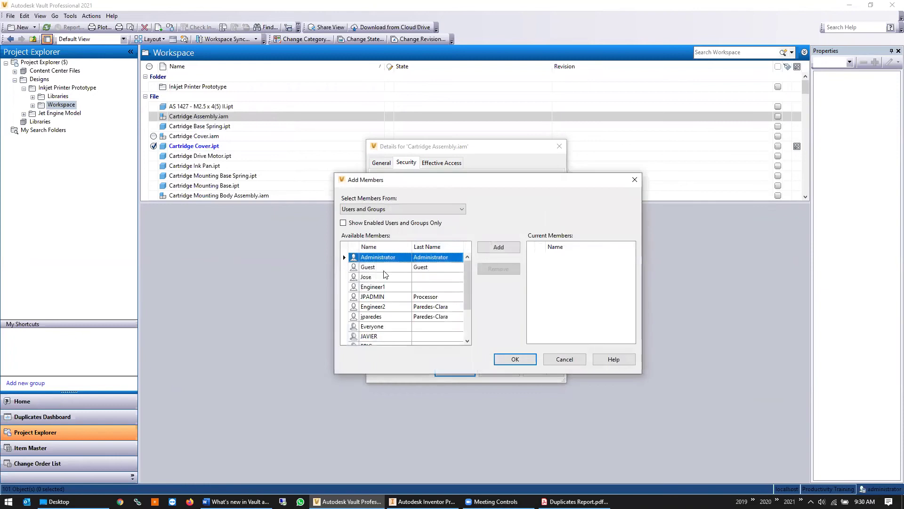
double_click(387, 285)
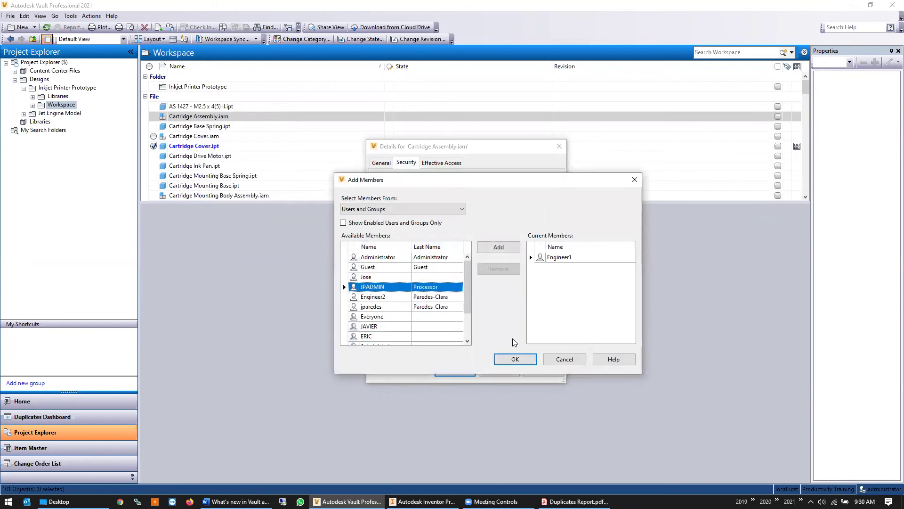
left_click(515, 358)
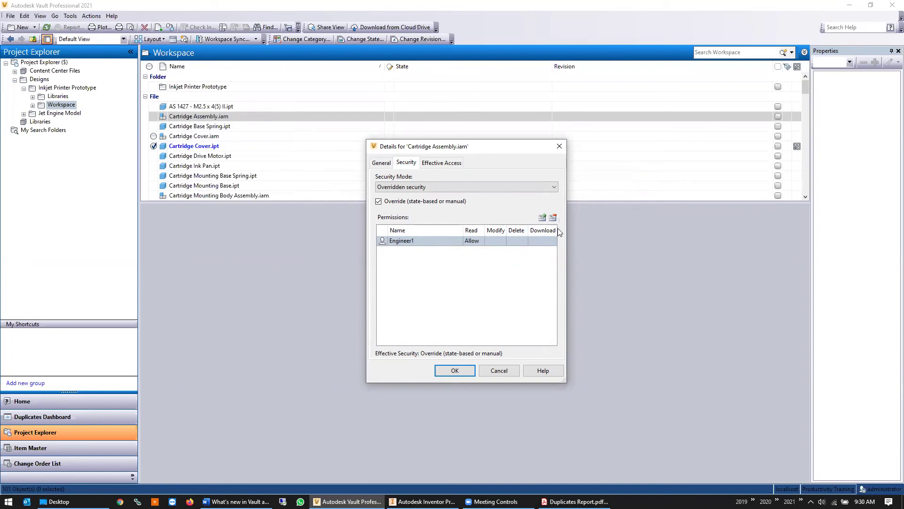
left_click(551, 240)
Set the engineering user's Download permission to Deny and close the file details window
left_click(554, 241)
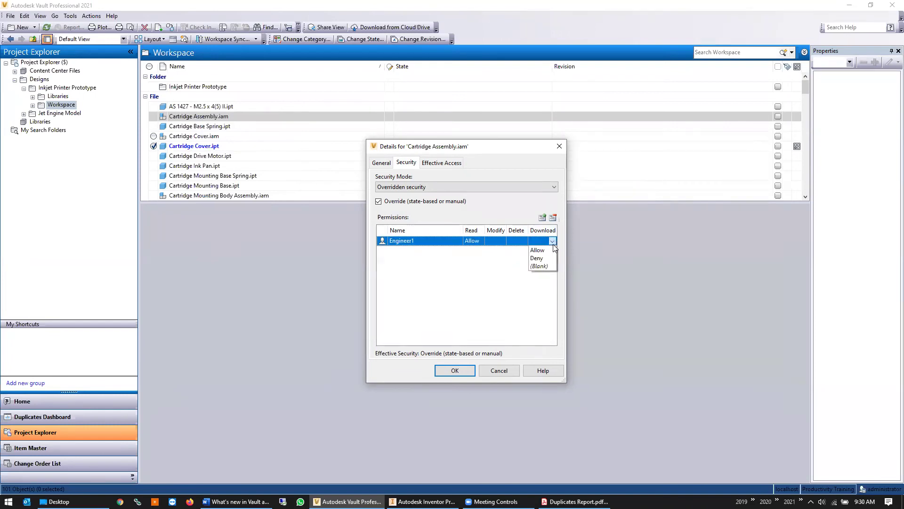
left_click(537, 258)
left_click(513, 374)
Open Lifecycle Definitions from Vault Settings Behaviors and view its Security tab
left_click(70, 16)
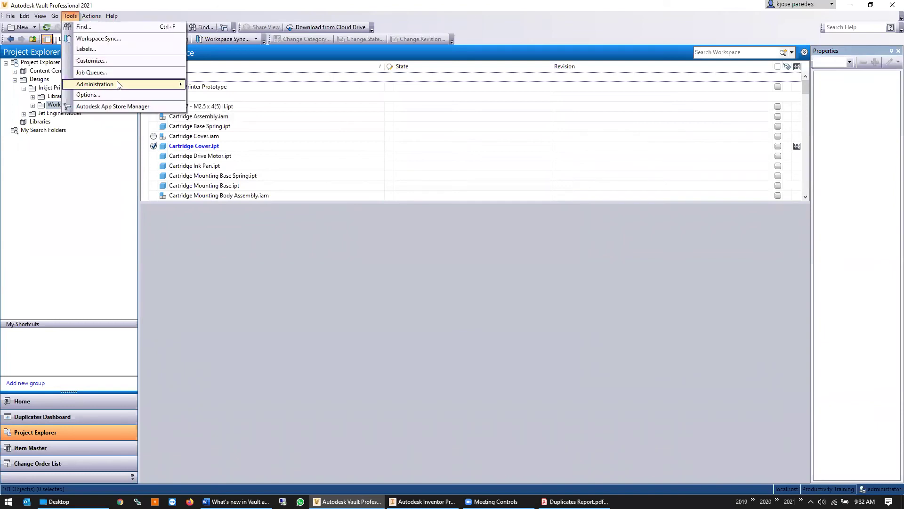
mouse_move(163, 85)
left_click(218, 87)
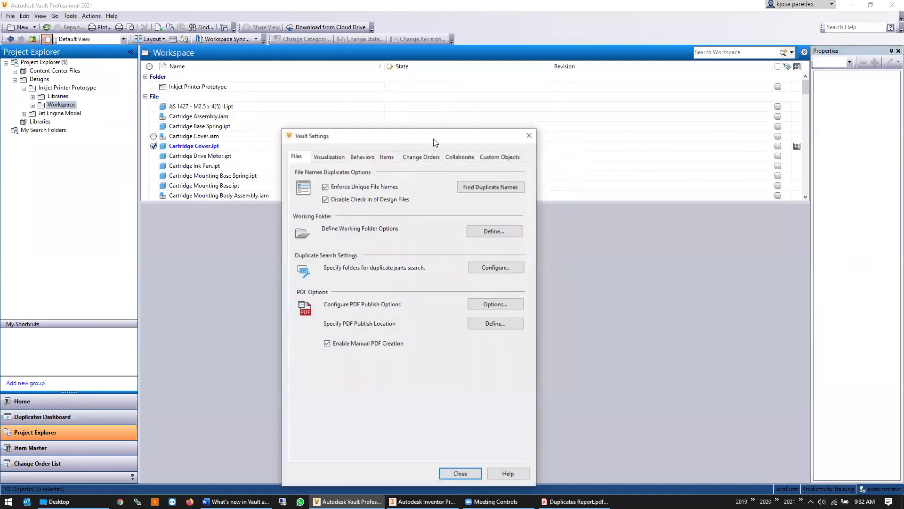
left_click(370, 156)
left_click(509, 187)
left_click(316, 166)
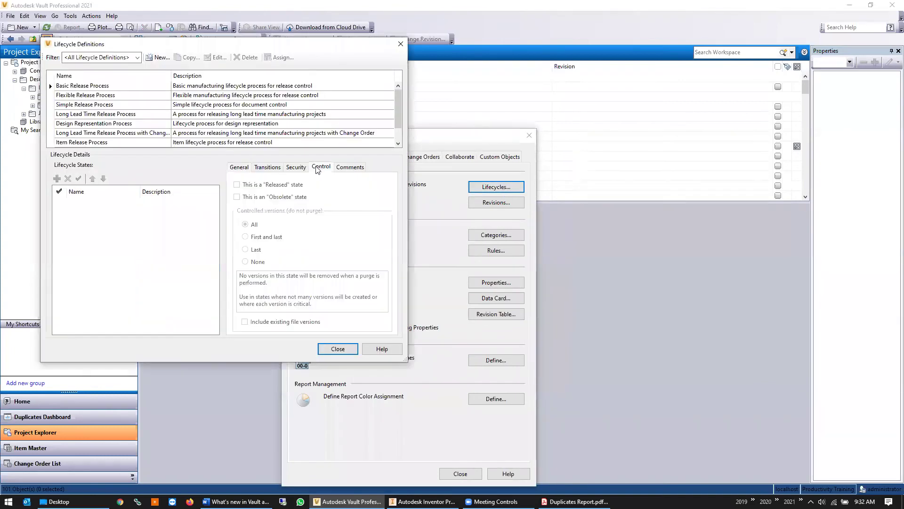
left_click(294, 167)
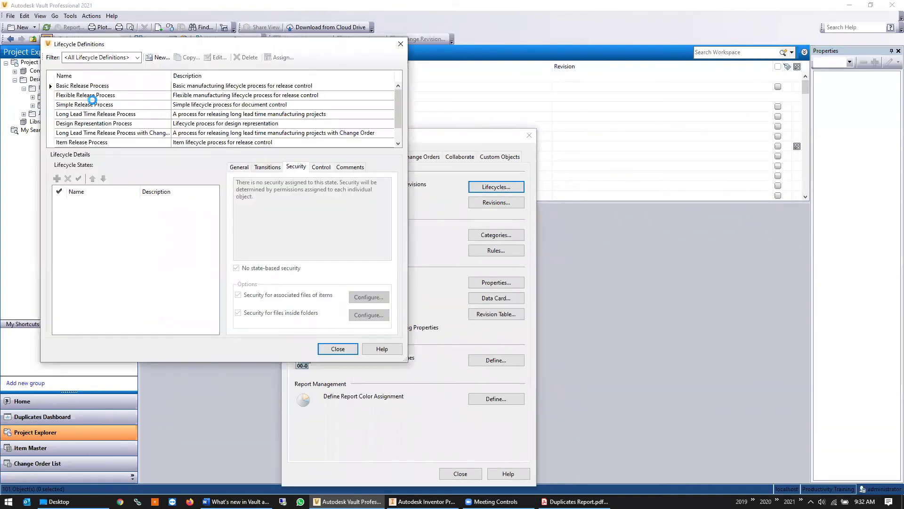
Review security for Flexible Release Process states, ending on Released, then close both dialogs
left_click(93, 98)
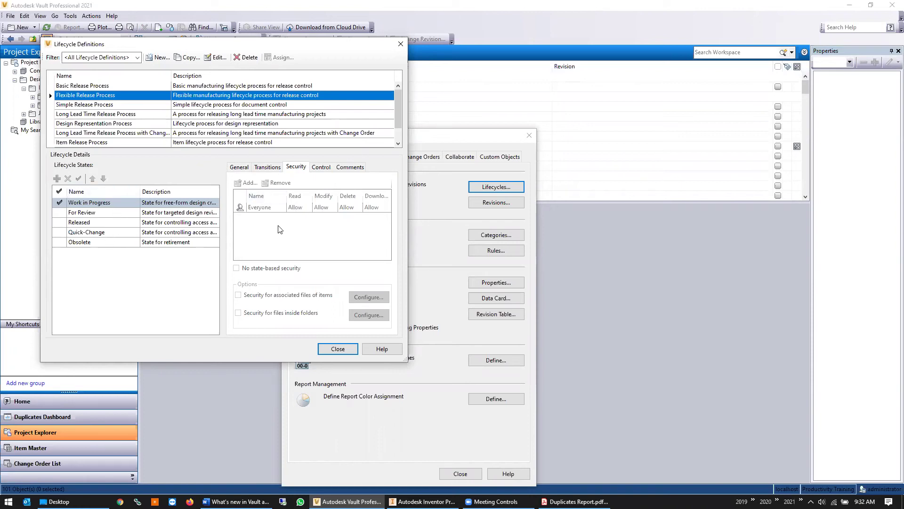
left_click(92, 213)
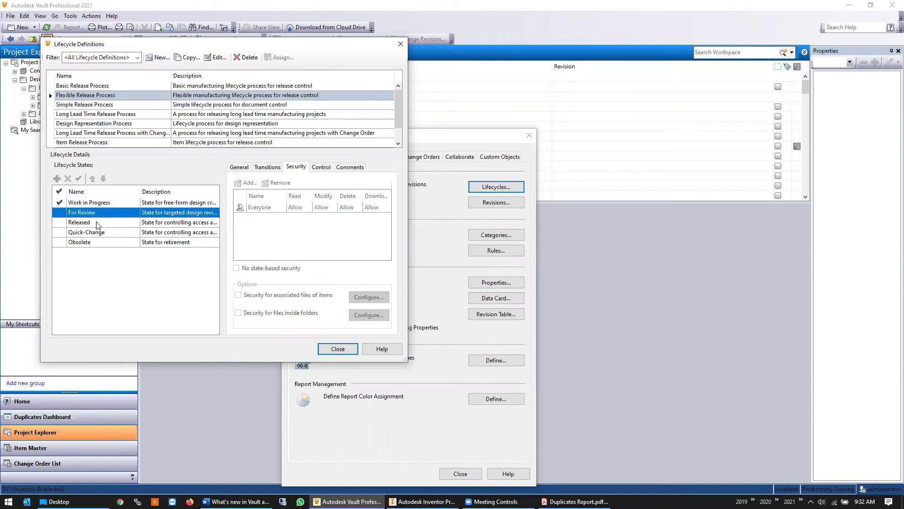
left_click(97, 222)
left_click(101, 232)
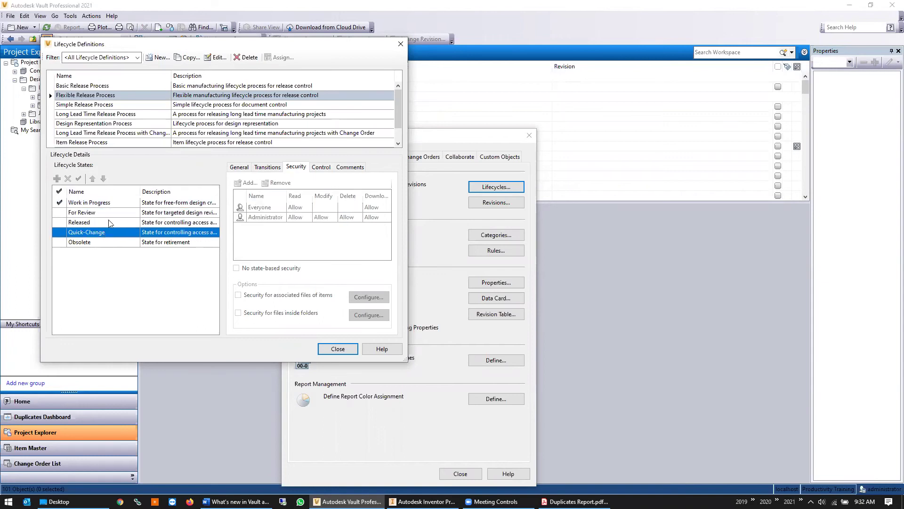
left_click(108, 221)
left_click(112, 212)
left_click(115, 204)
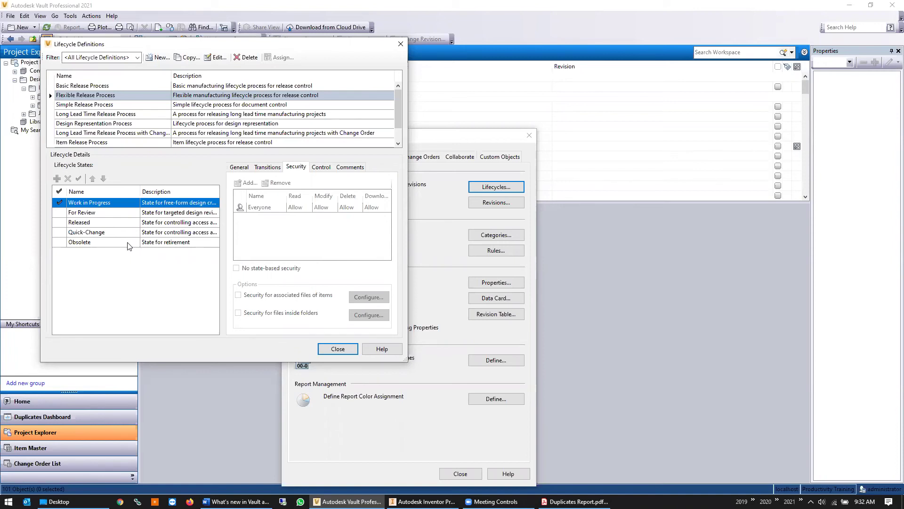
left_click(136, 213)
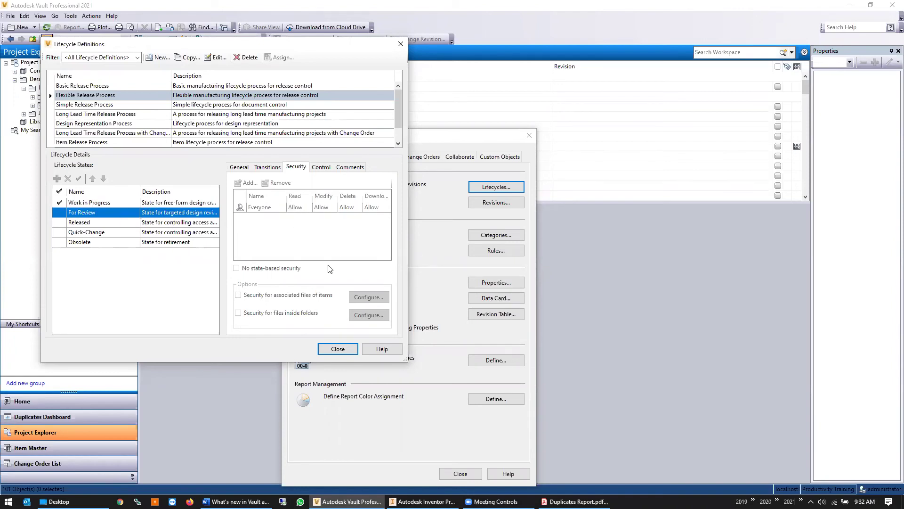
left_click(108, 223)
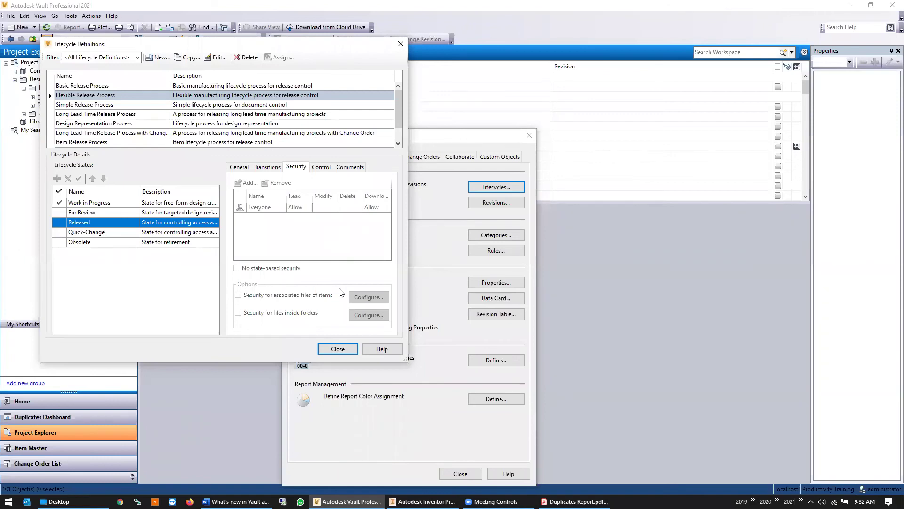
left_click(343, 353)
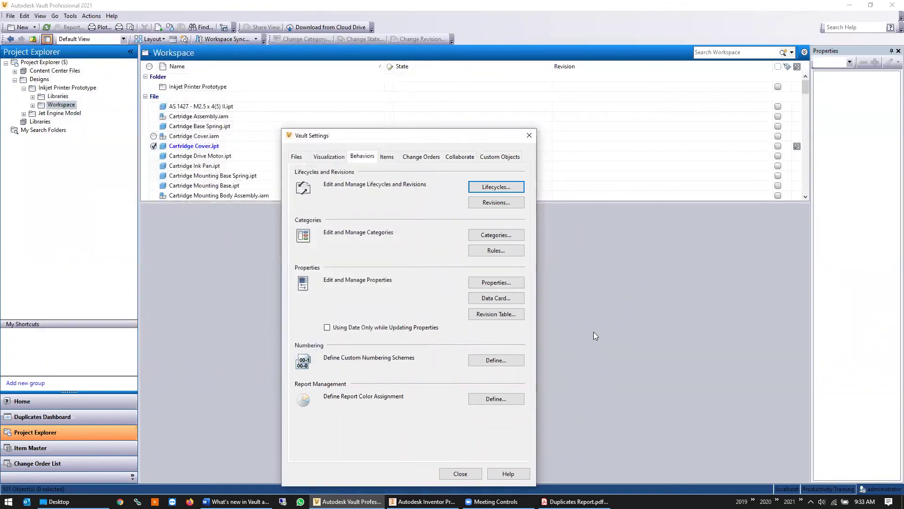
left_click(529, 136)
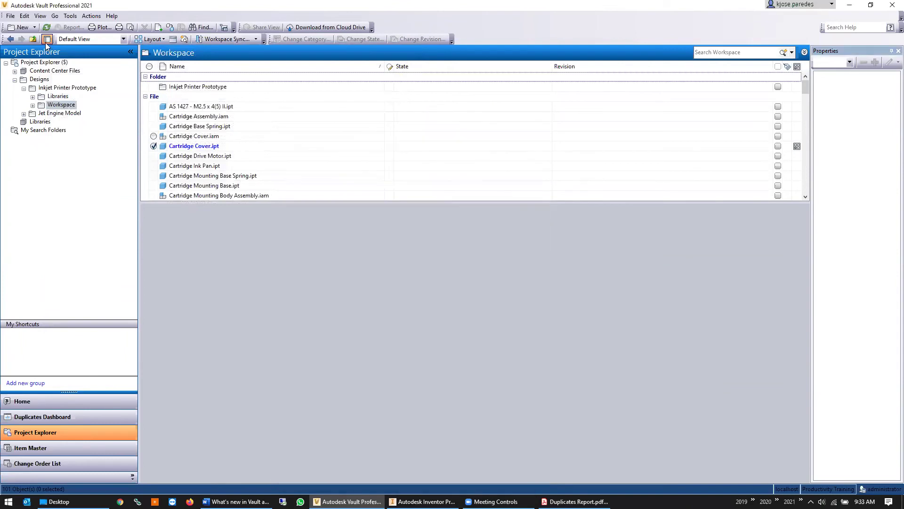
Change the administrator background colour from dark blue to yellow in Global Settings
left_click(70, 15)
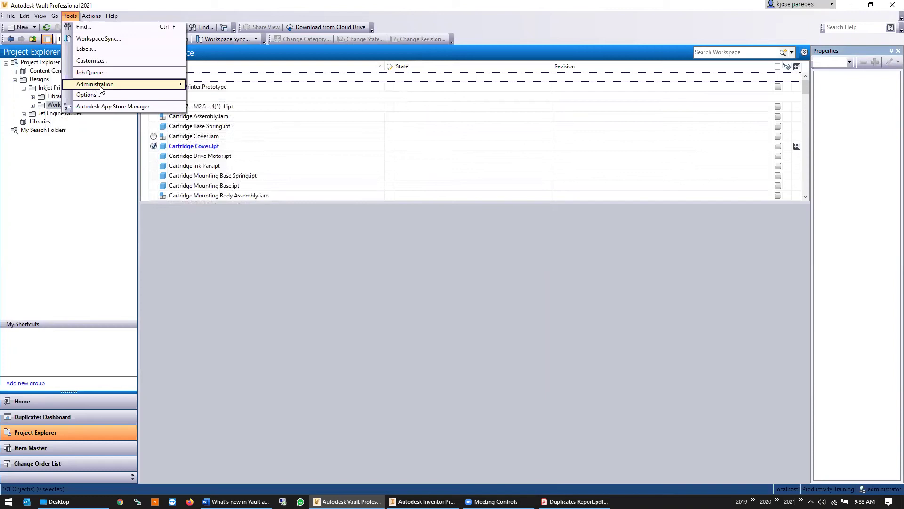
mouse_move(101, 89)
left_click(211, 95)
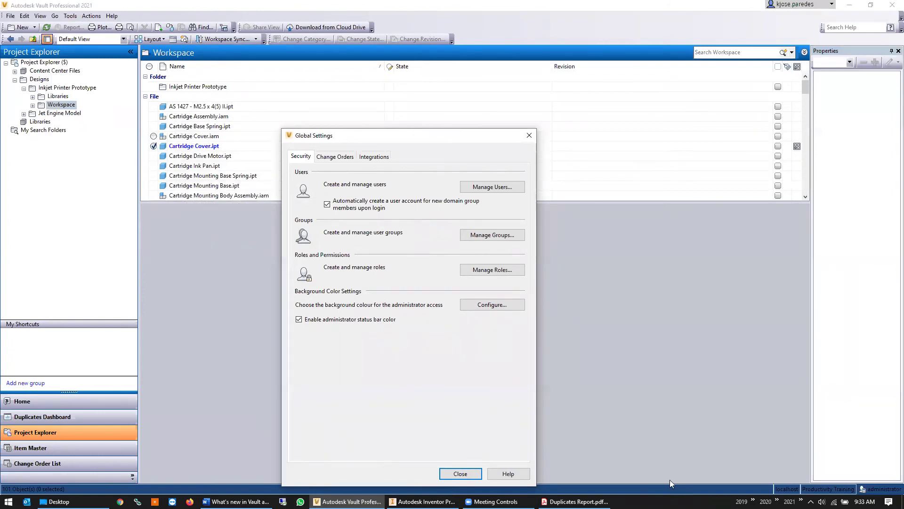
left_click(492, 305)
left_click(457, 258)
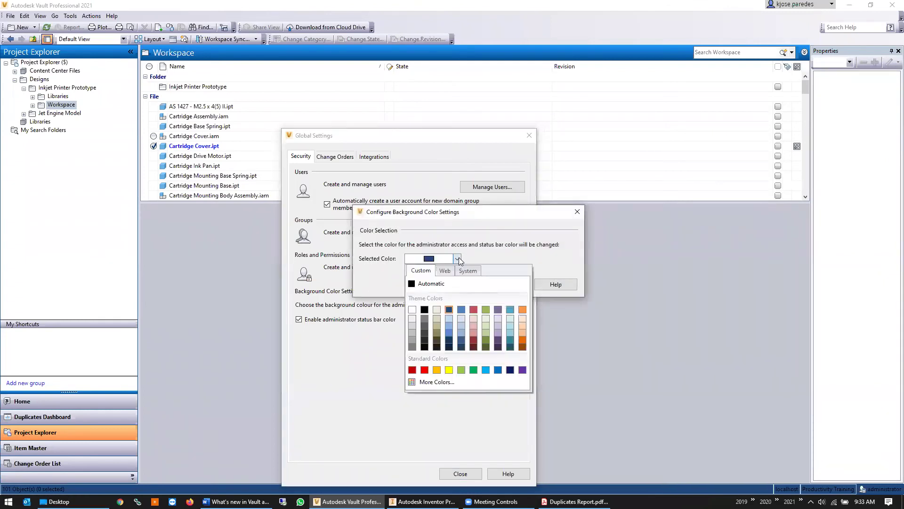
left_click(448, 371)
left_click(471, 284)
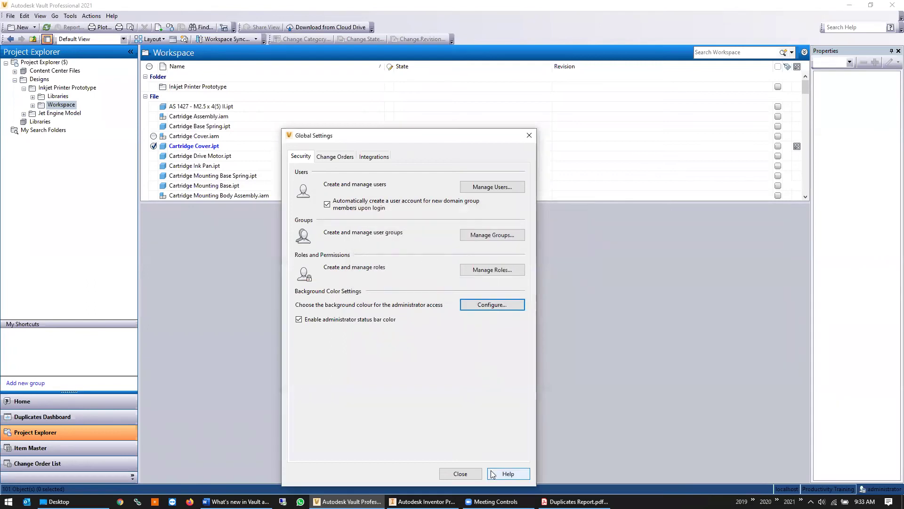
left_click(471, 475)
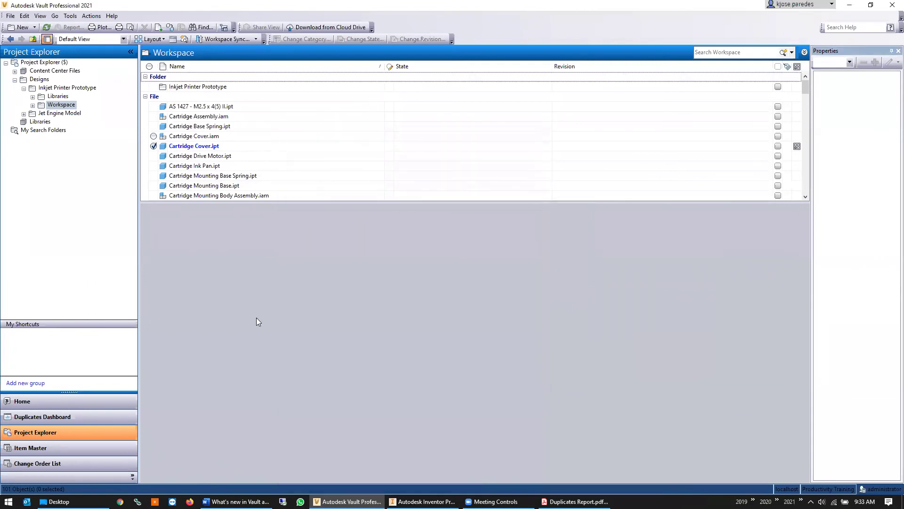
left_click(10, 16)
Log out and log back in as administrator
left_click(17, 73)
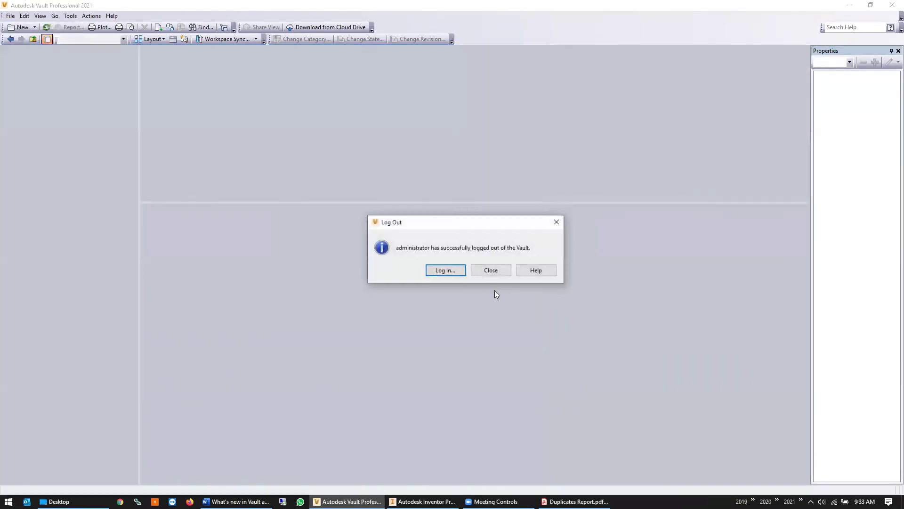
left_click(445, 270)
left_click(426, 304)
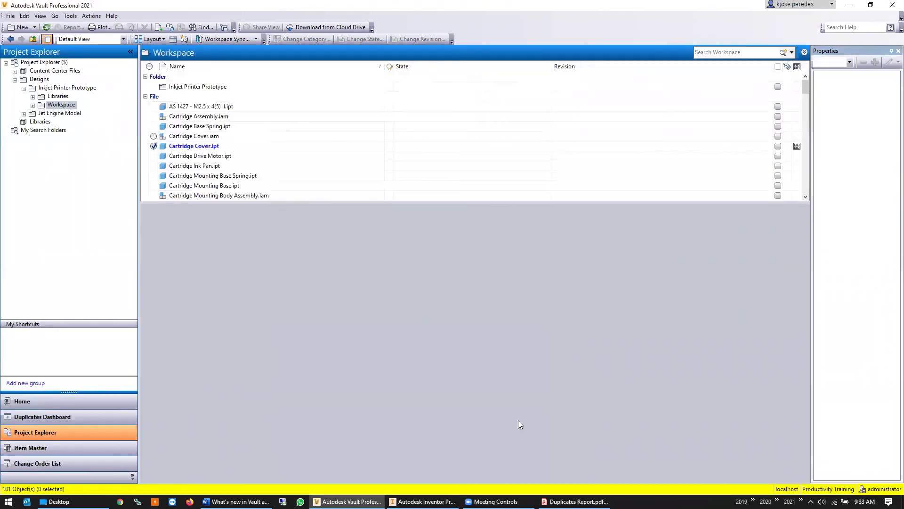
Log out again and sign in under a different user account
left_click(10, 16)
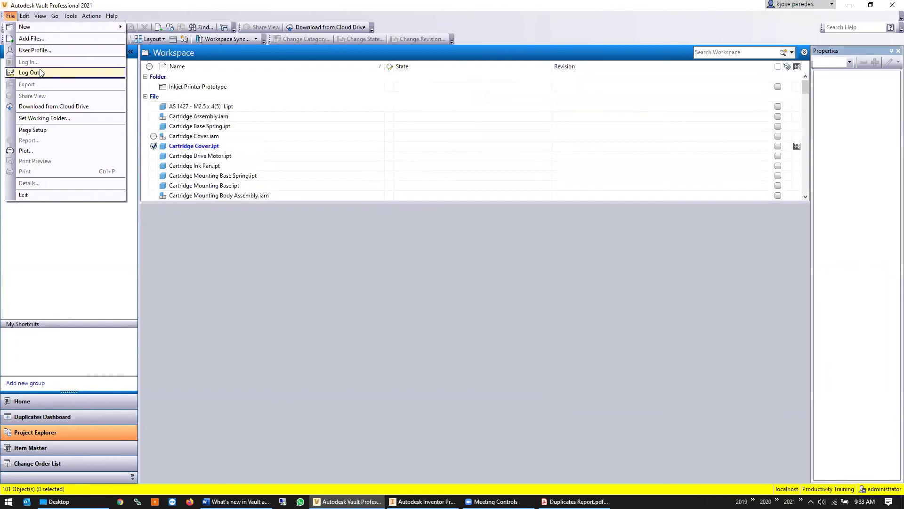
left_click(18, 72)
left_click(445, 270)
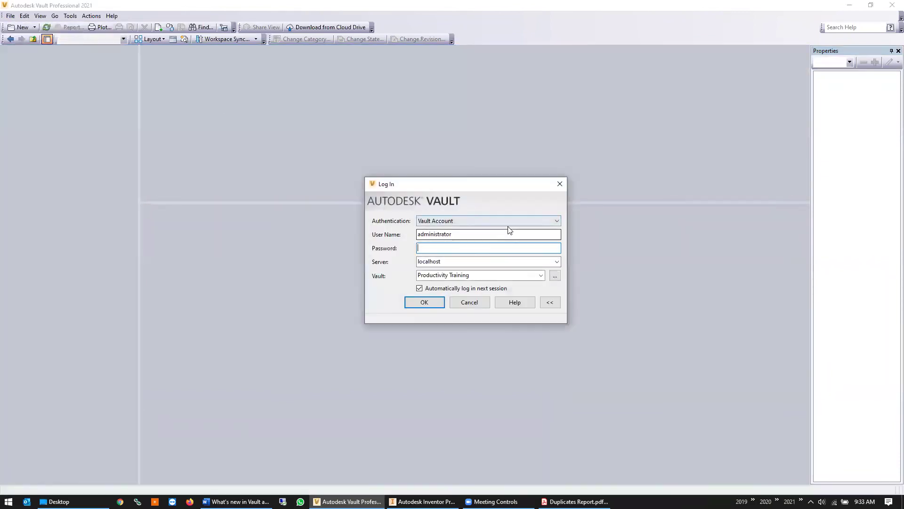
type("jose")
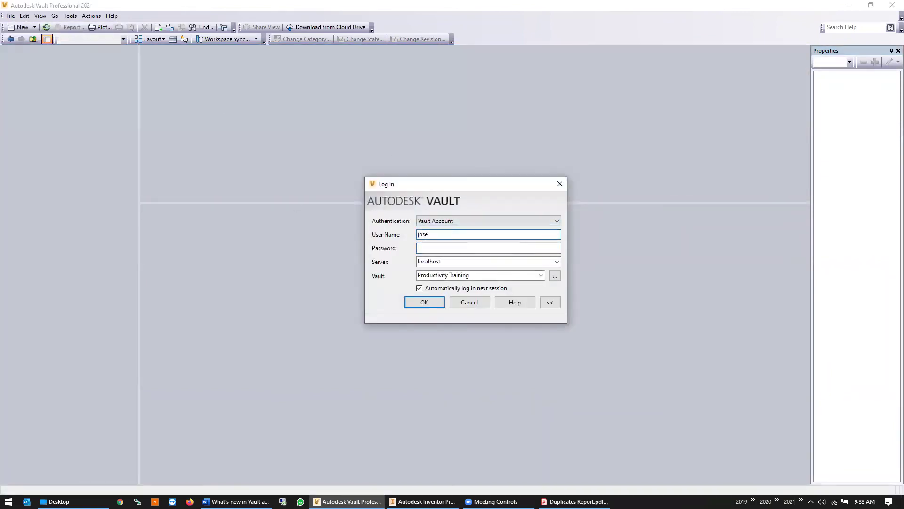
key("Return")
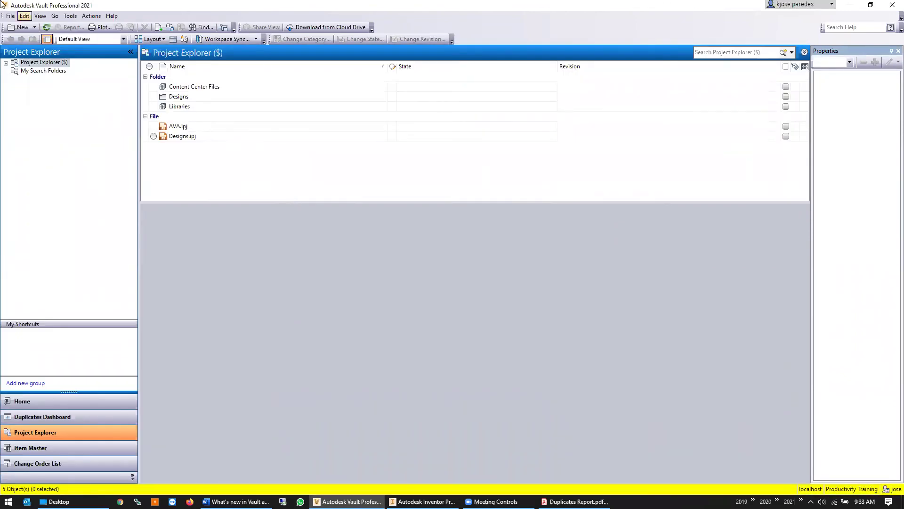
left_click(70, 15)
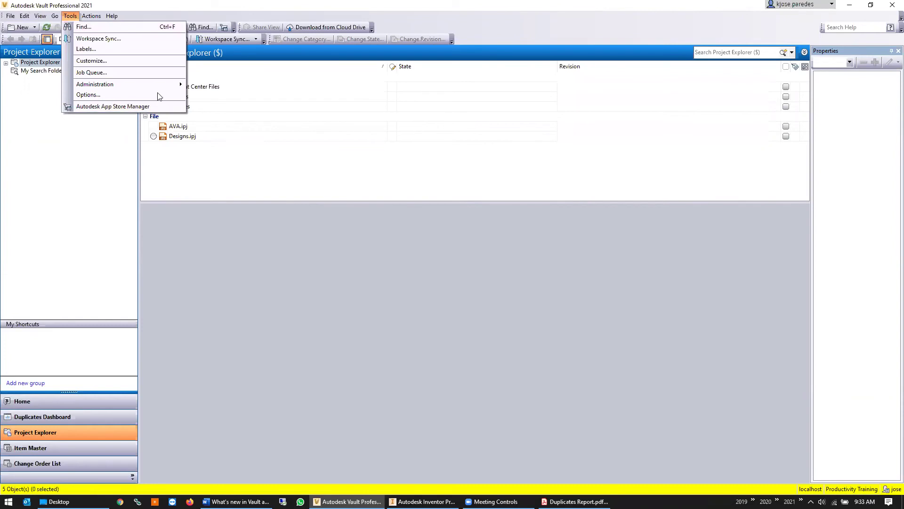
mouse_move(162, 85)
left_click(220, 95)
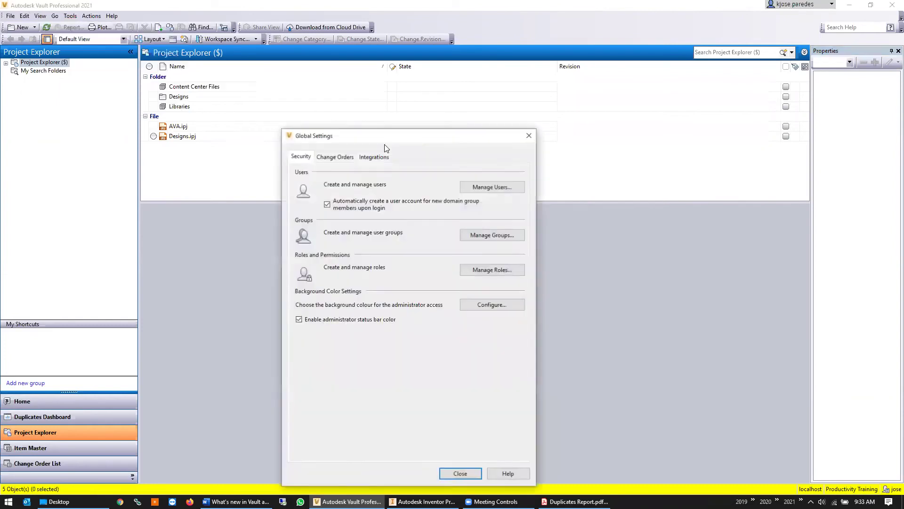
left_click(504, 187)
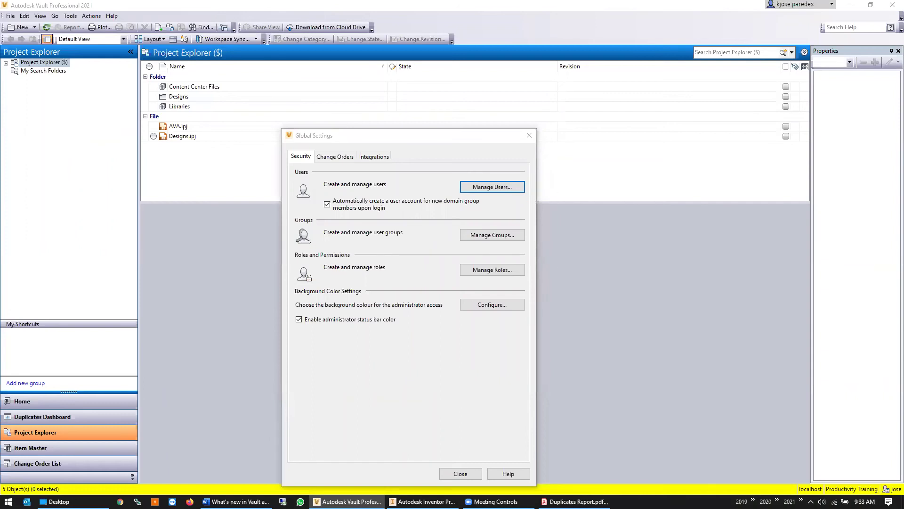
left_click(360, 221)
left_click(361, 211)
double_click(361, 213)
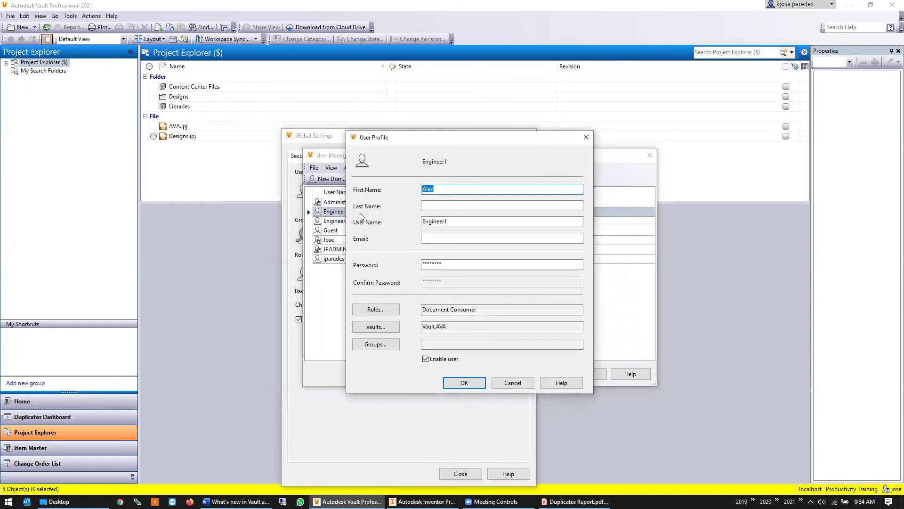
left_click(512, 383)
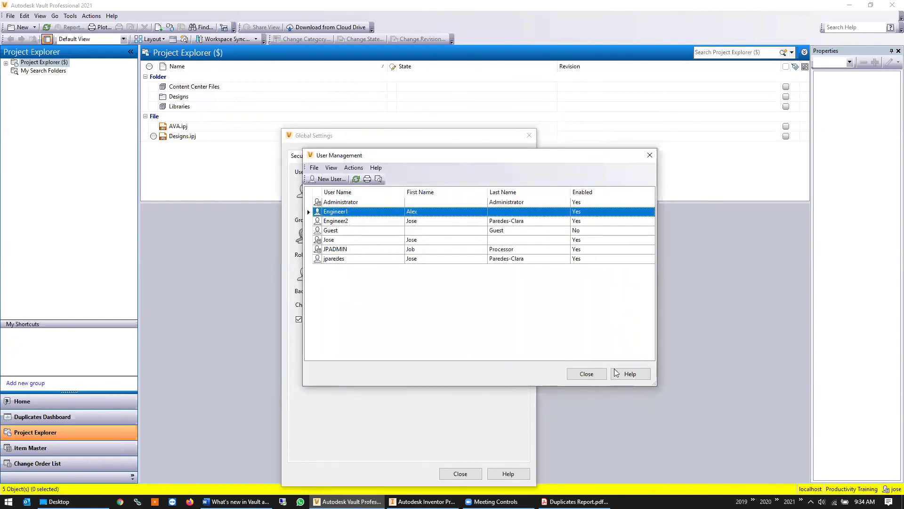
left_click(586, 373)
left_click(473, 475)
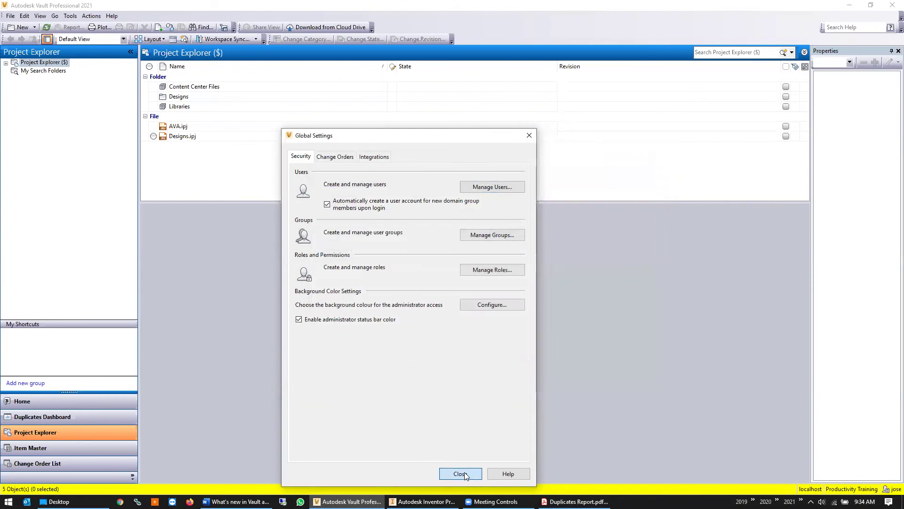
Attempt login as engineer1, dismiss the insufficient permissions error, and log in as administrator
left_click(11, 16)
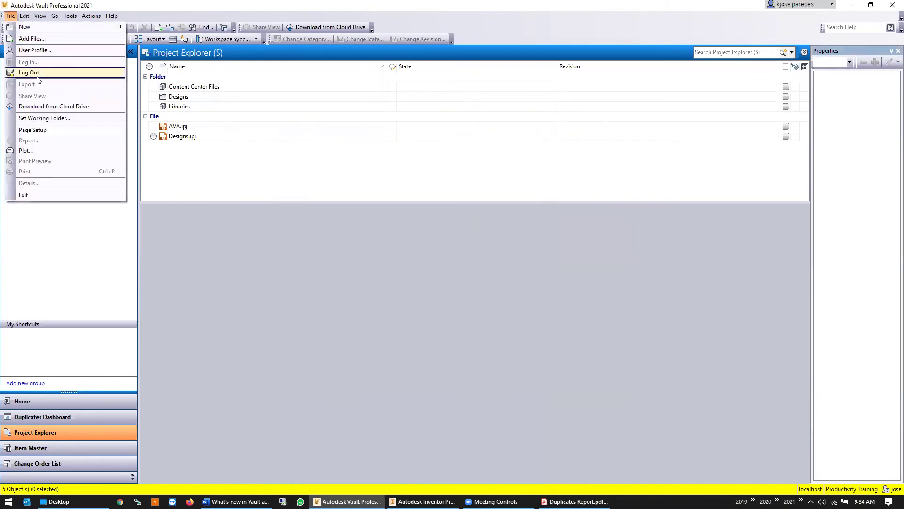
left_click(28, 72)
left_click(445, 270)
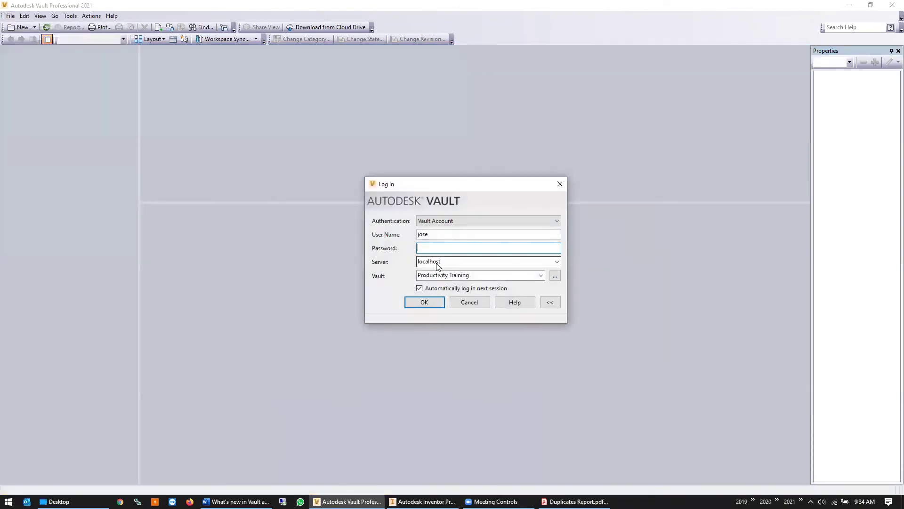
type("engineer1")
key("Return")
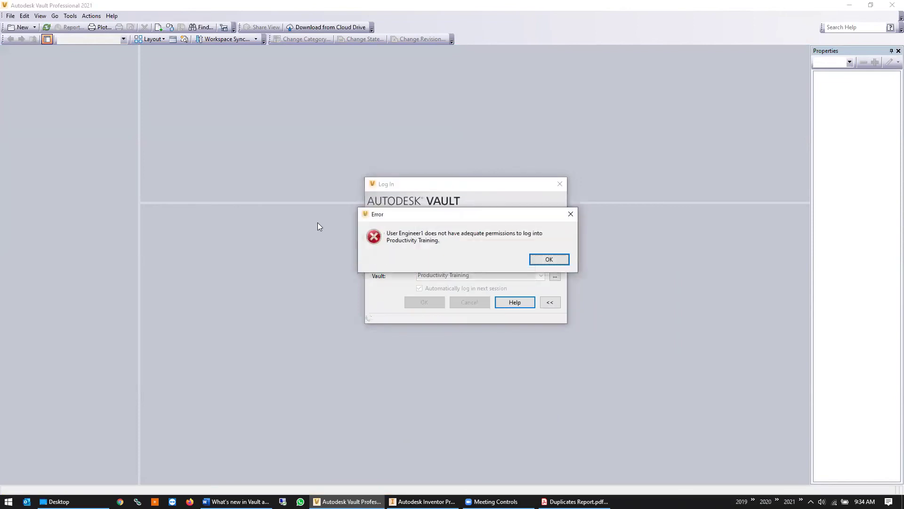
key("Return")
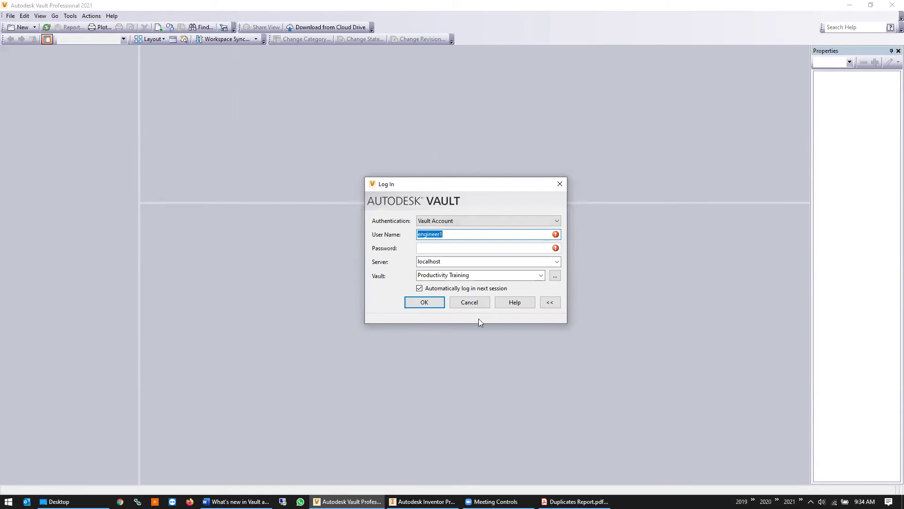
type("admini")
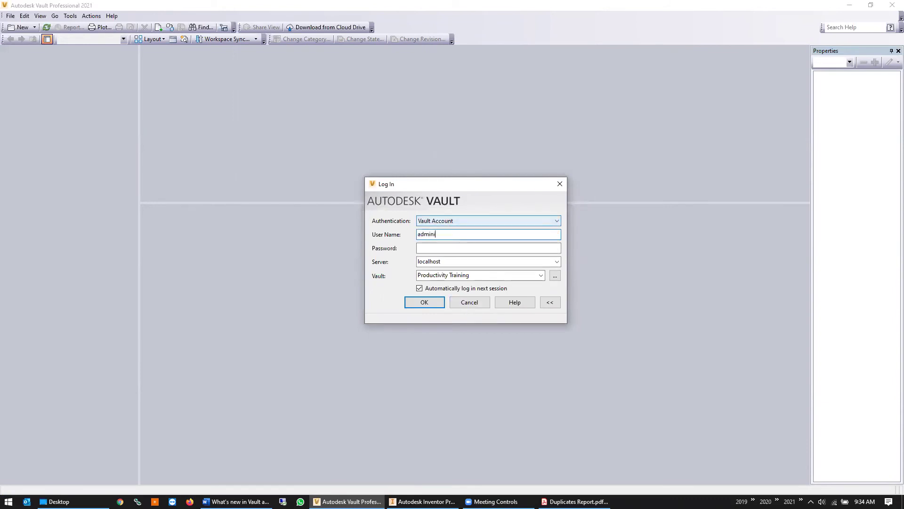
type("strator")
key("Return")
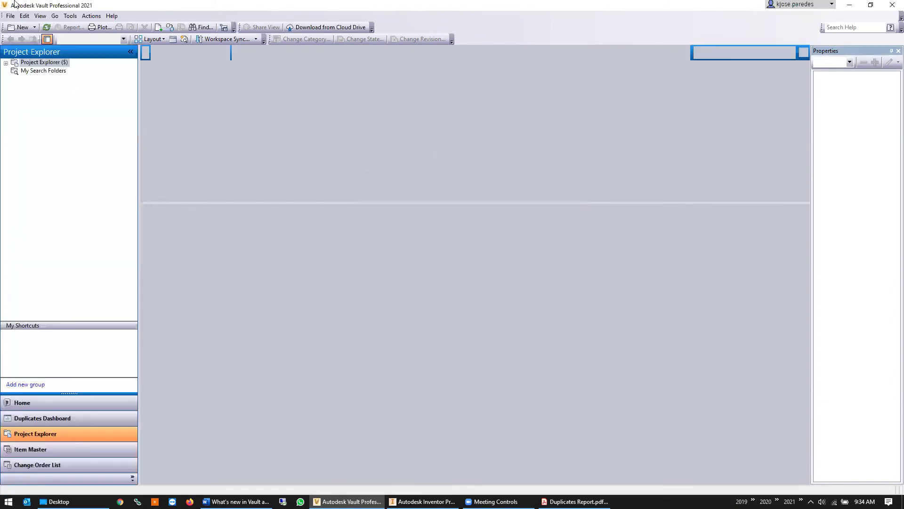
Give Engineer1 access to the Productivity Training vault in User Management, then log out
left_click(70, 16)
mouse_move(103, 85)
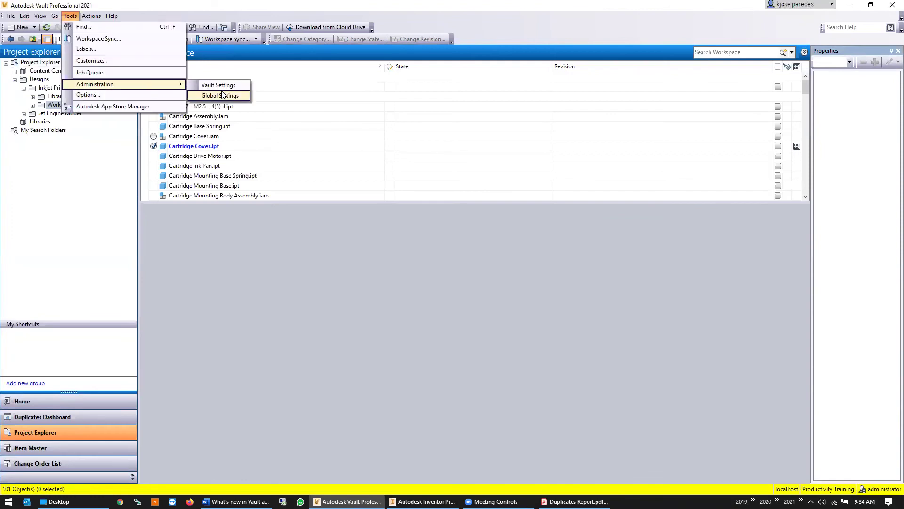
left_click(223, 96)
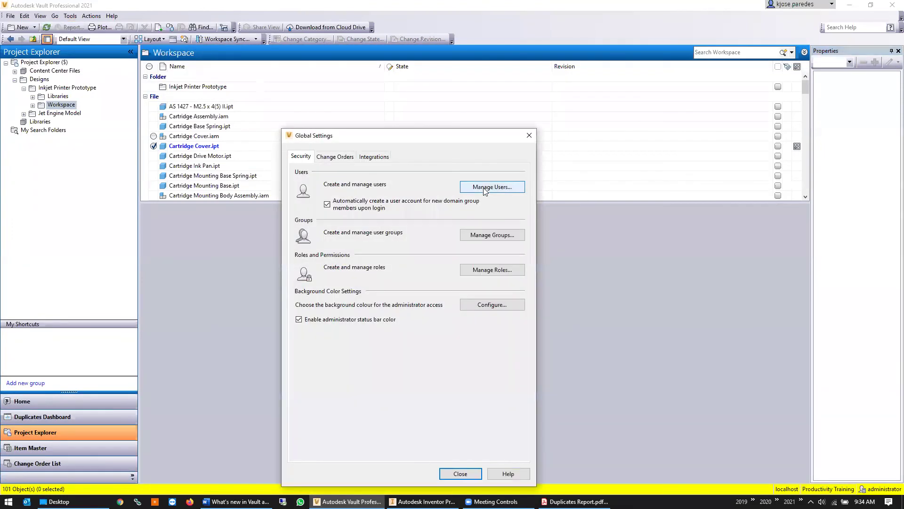
left_click(490, 185)
double_click(350, 211)
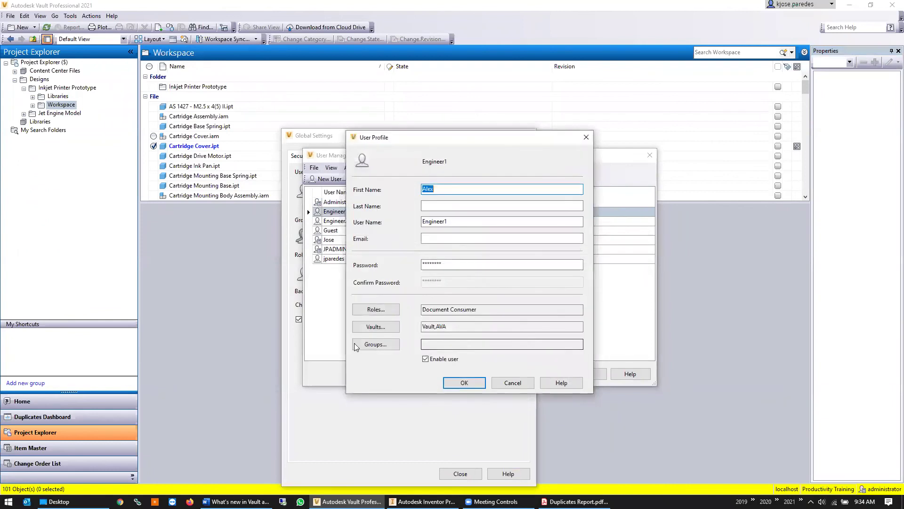
left_click(379, 325)
left_click(389, 252)
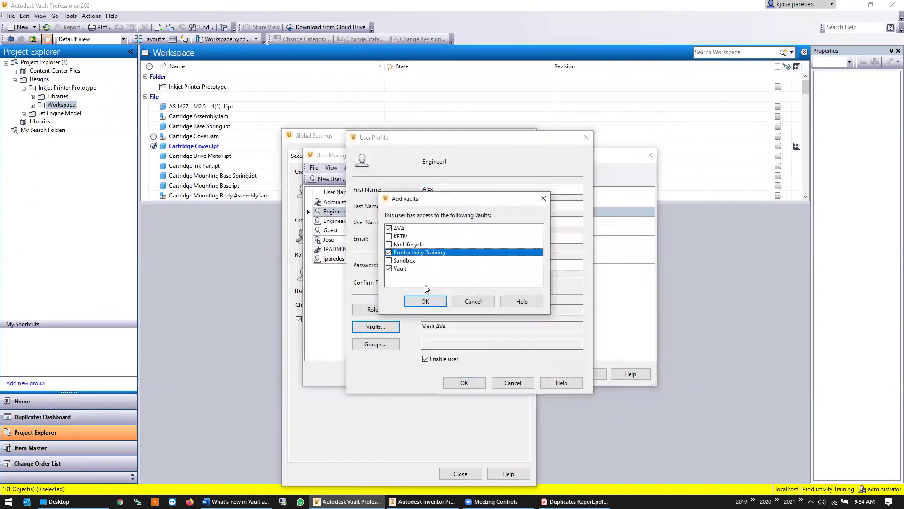
left_click(425, 300)
left_click(477, 385)
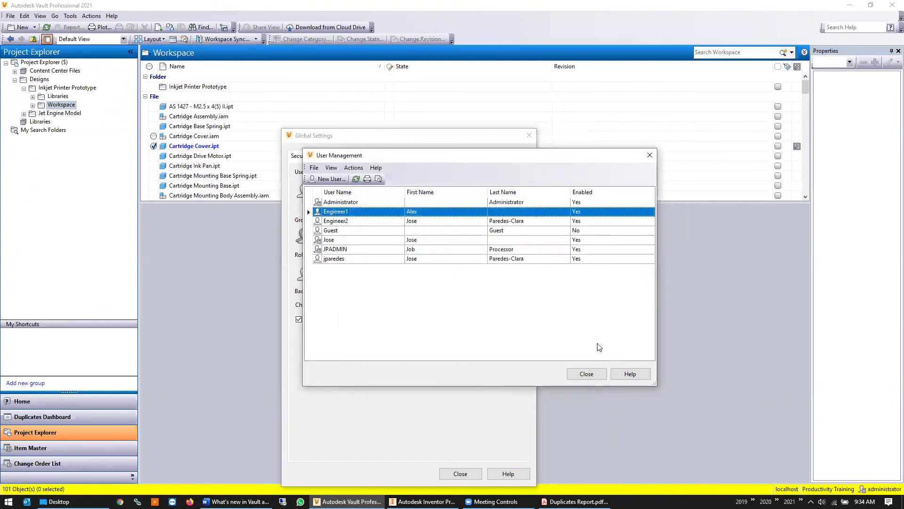
left_click(586, 374)
left_click(460, 474)
left_click(10, 15)
left_click(29, 72)
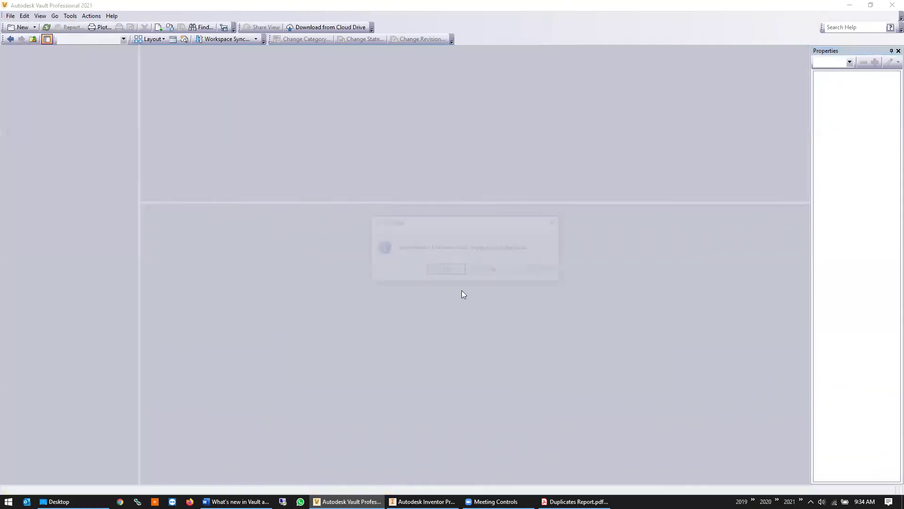
Log in to the vault as engineer1
left_click(459, 269)
double_click(464, 234)
type("engineer1")
key("Return")
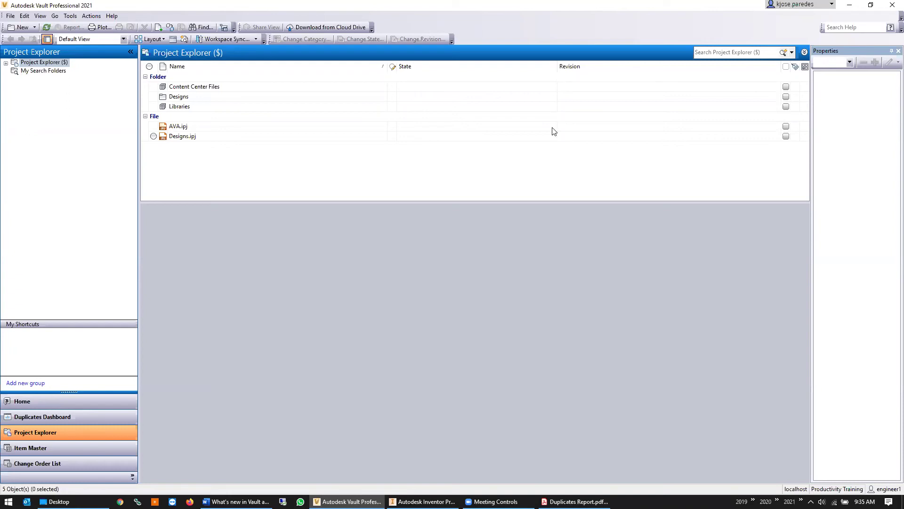
Filter lifecycles to Item Categories and try viewing Item Release Process security, dismissing the permissions error
left_click(68, 17)
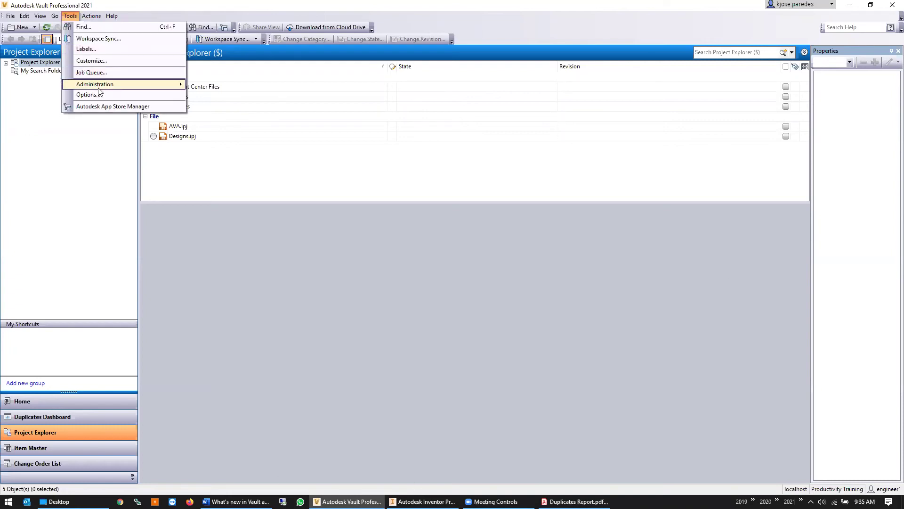
mouse_move(113, 84)
left_click(214, 87)
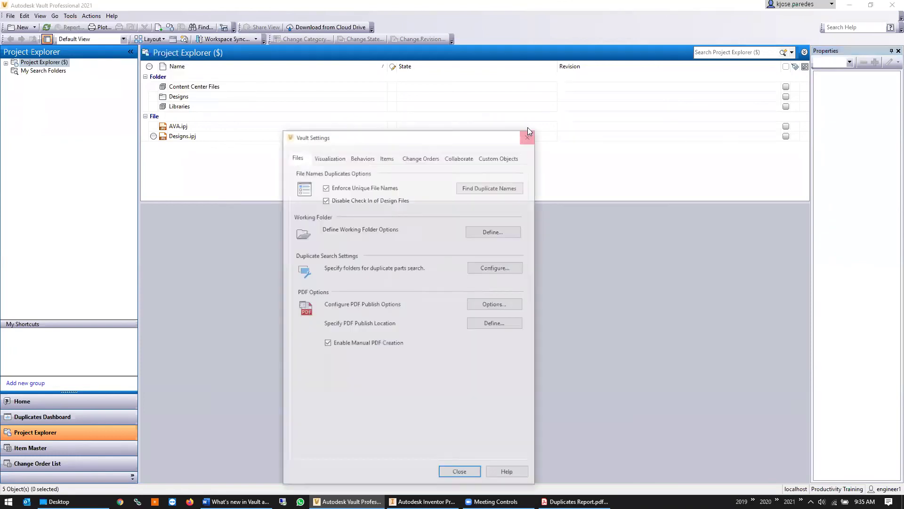
left_click(371, 159)
left_click(490, 186)
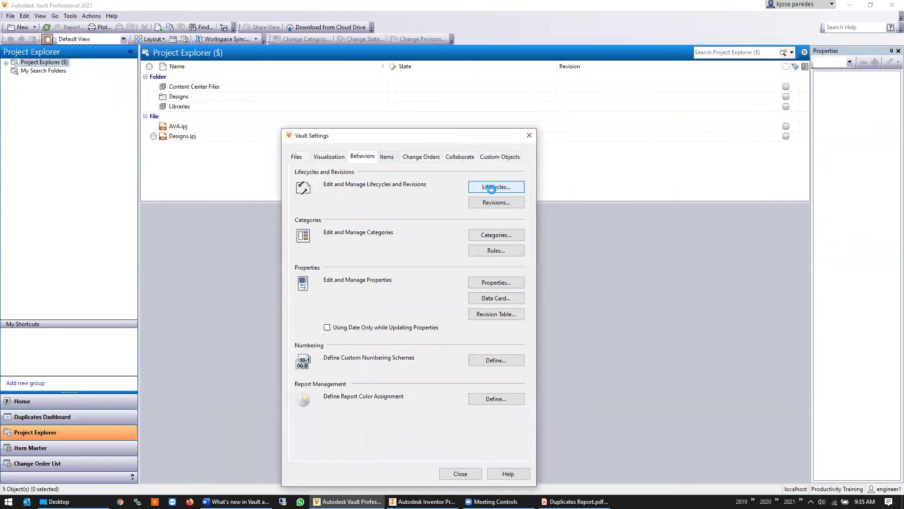
left_click(136, 57)
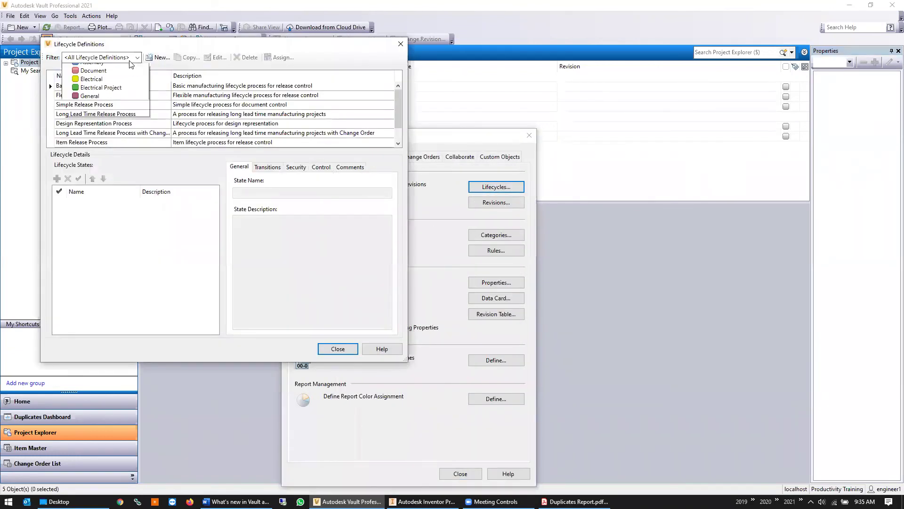
left_click(85, 169)
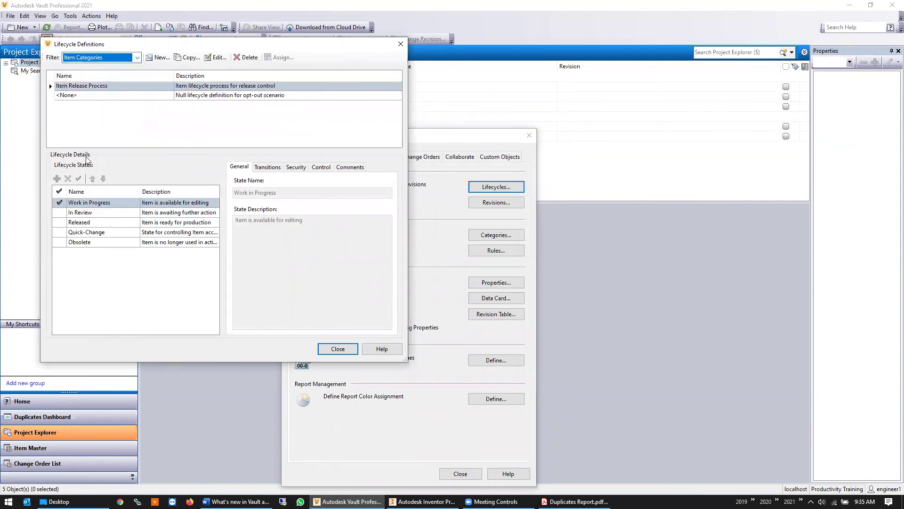
left_click(122, 85)
left_click(296, 168)
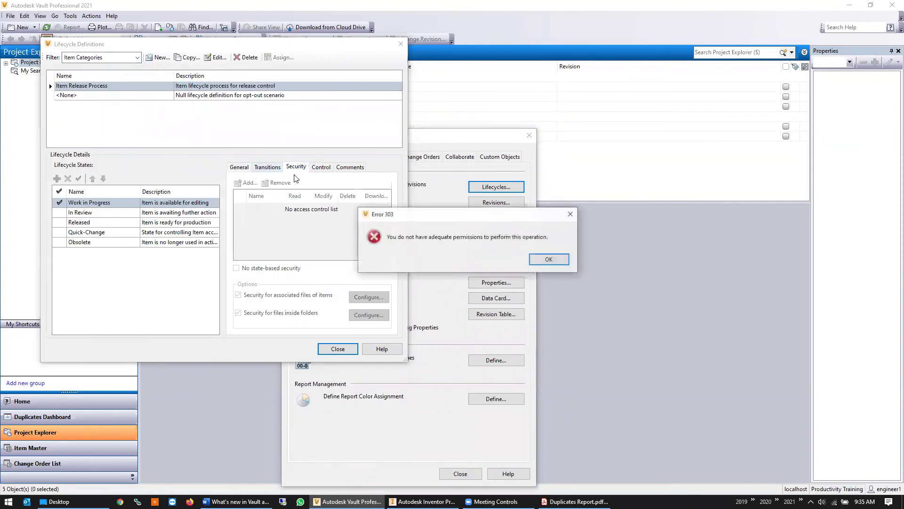
left_click(547, 269)
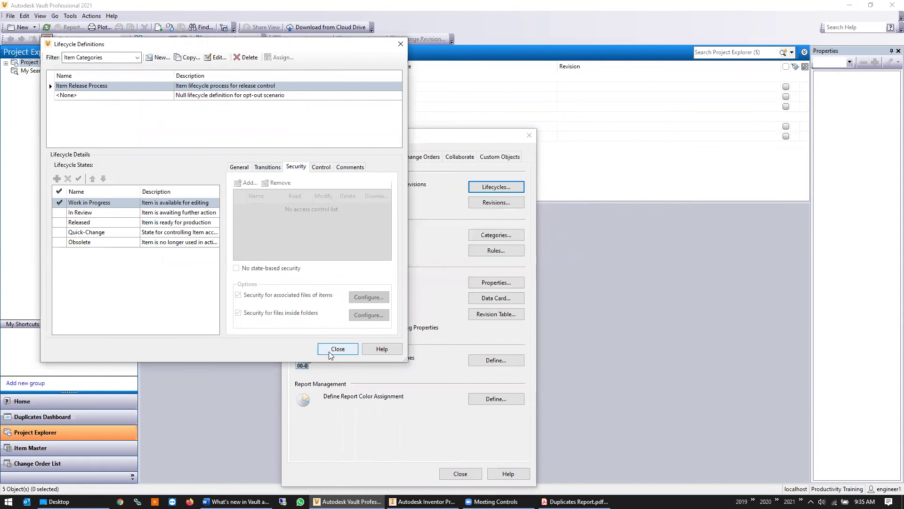
Close Lifecycle Definitions and Vault Settings and log out the Engineer1 session
left_click(338, 349)
left_click(461, 473)
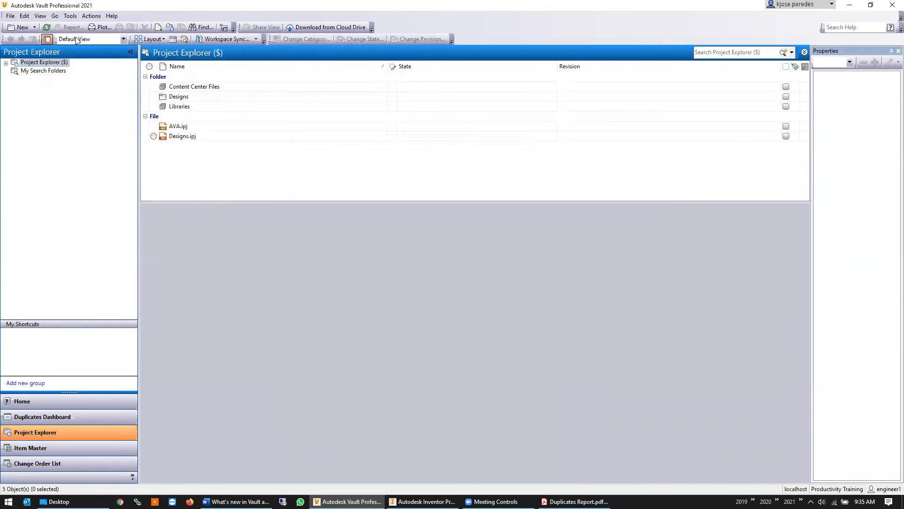
left_click(10, 15)
left_click(21, 71)
left_click(444, 270)
Log in as administrator and open Vault Settings
type("administrator")
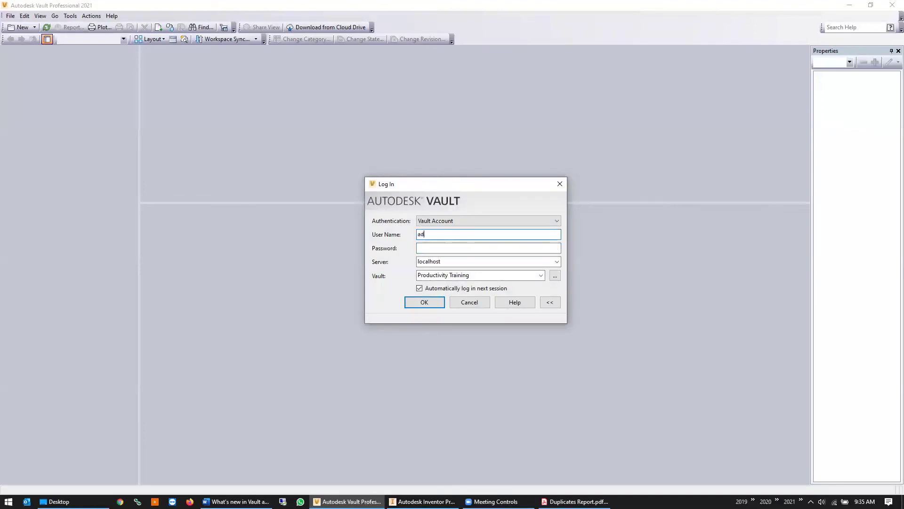
key("Return")
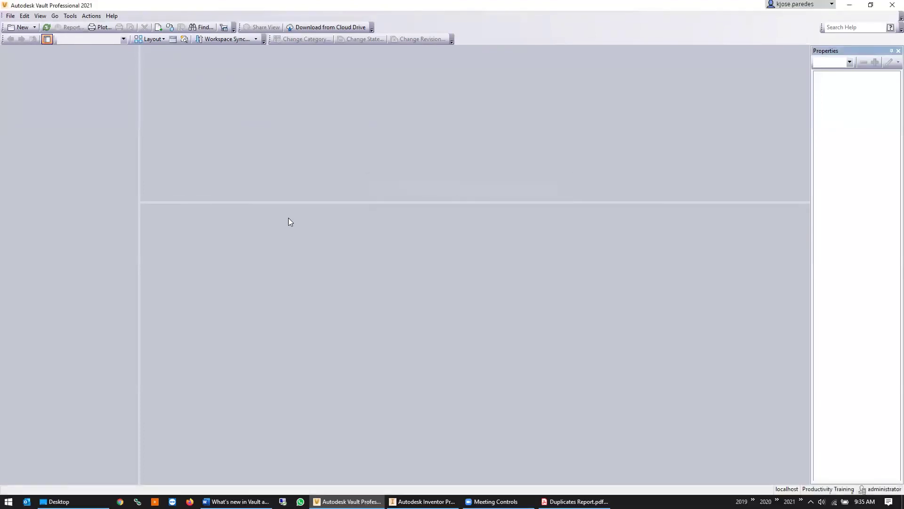
left_click(70, 15)
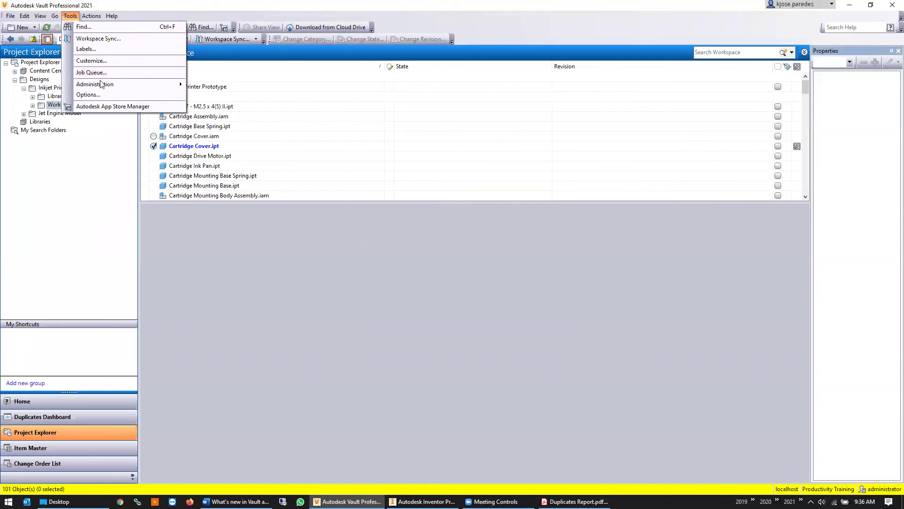
mouse_move(101, 85)
left_click(233, 86)
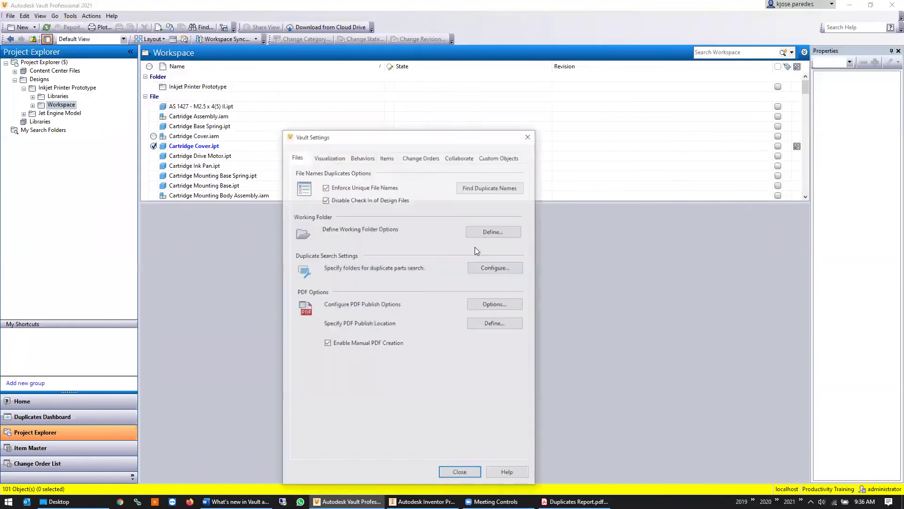
Review the Item Release Process lifecycle's security under Behaviors, then close Lifecycle Definitions
left_click(387, 156)
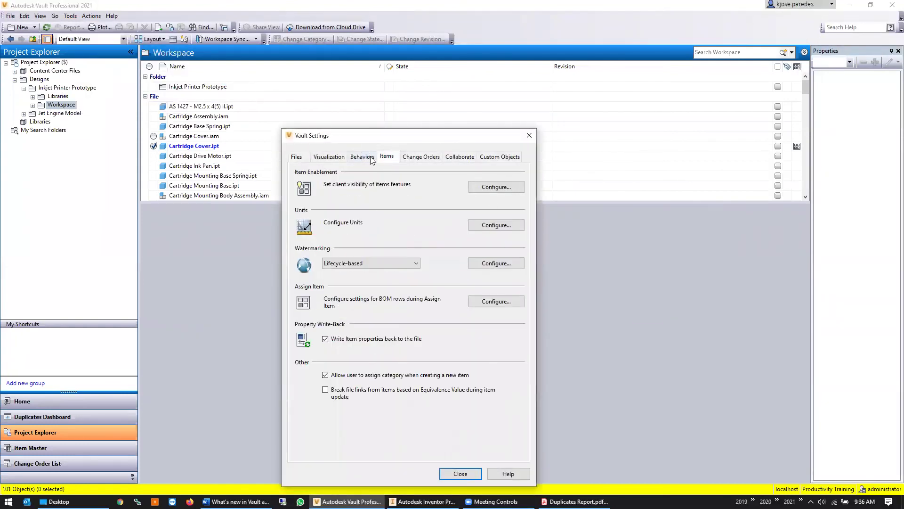
left_click(371, 157)
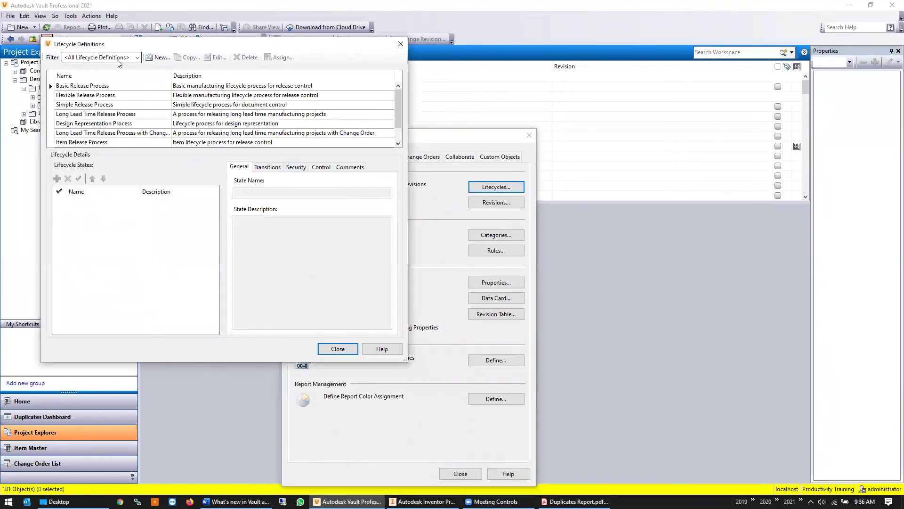
left_click(103, 142)
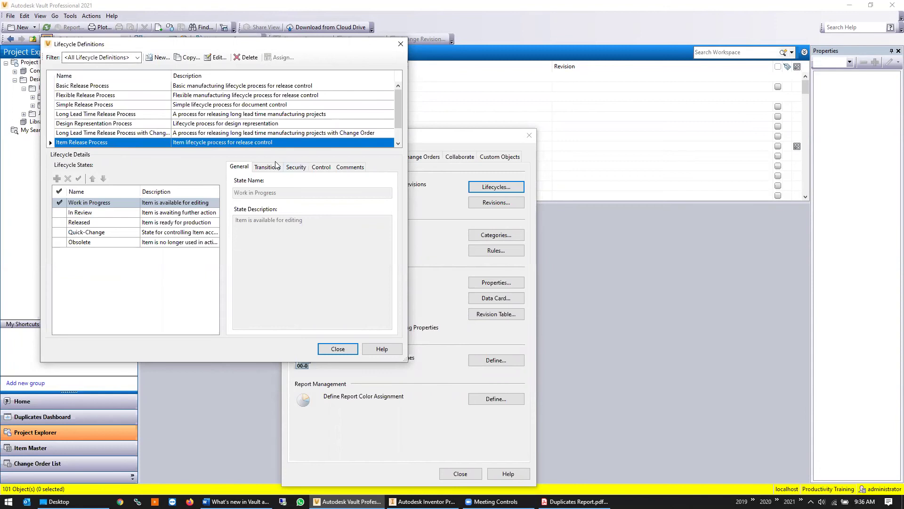
left_click(296, 167)
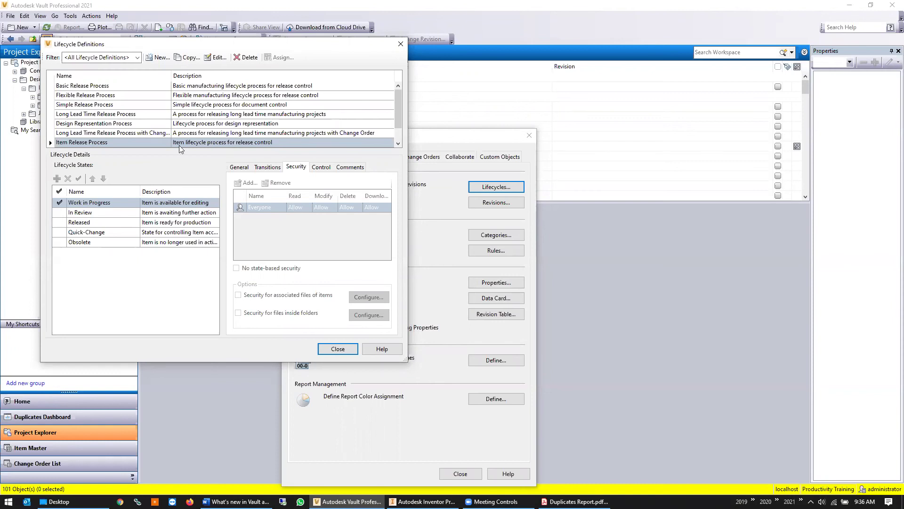
left_click(338, 349)
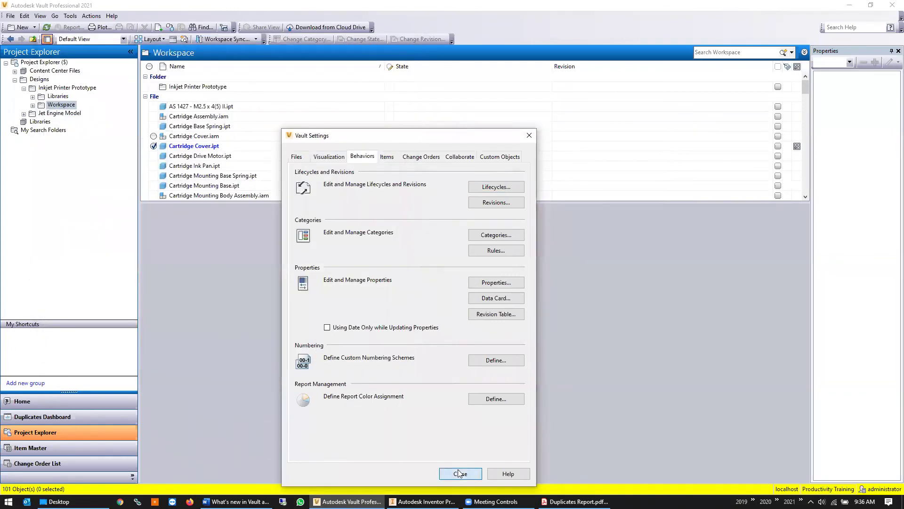
left_click(460, 473)
Select Cartridge Assembly.iam, review its two-version history, and scroll its properties to Has Parent
left_click(284, 117)
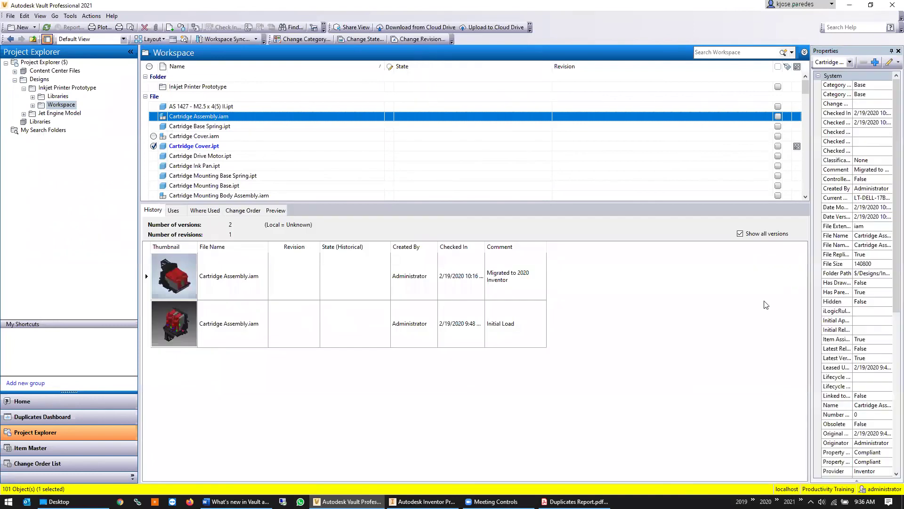
scroll(848, 362, "down", 4)
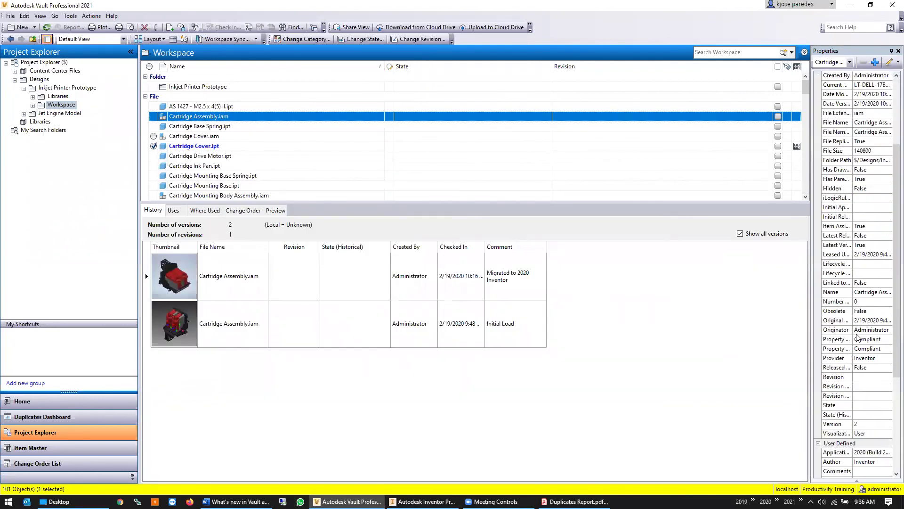
scroll(857, 337, "down", 4)
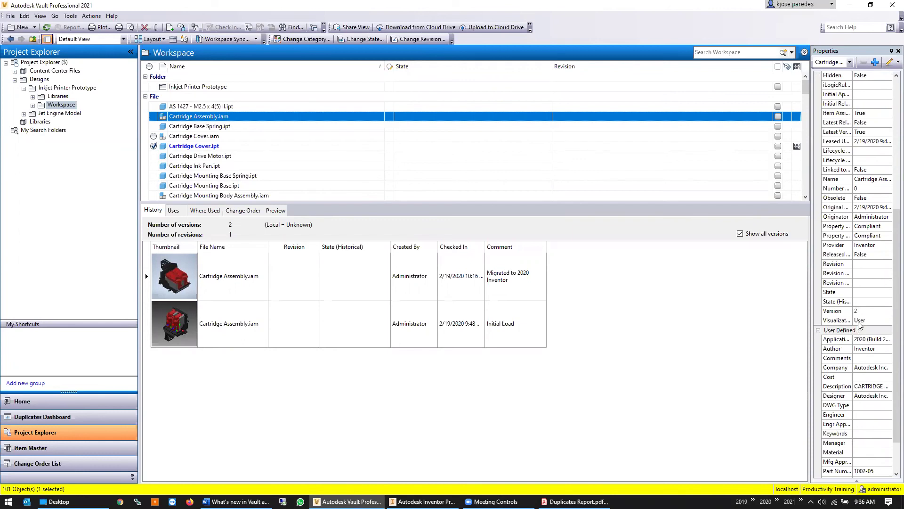
scroll(860, 321, "up", 2)
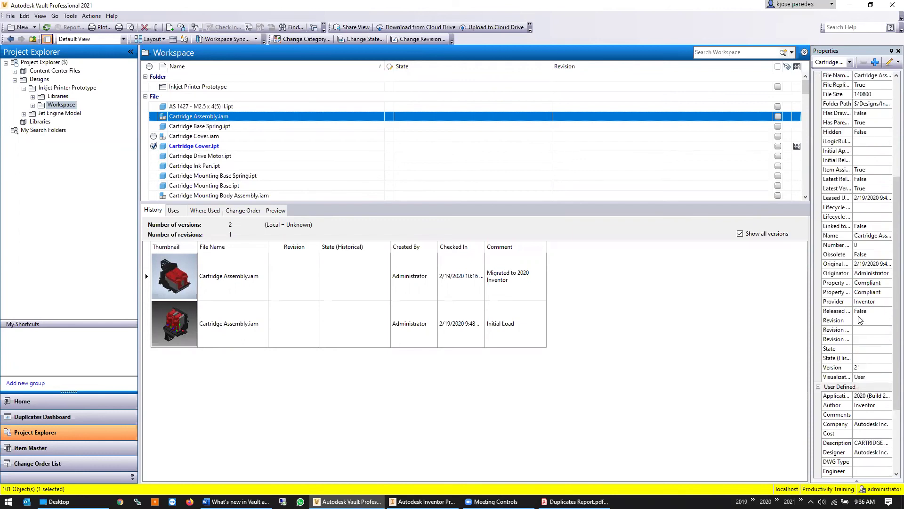
scroll(860, 312, "up", 1)
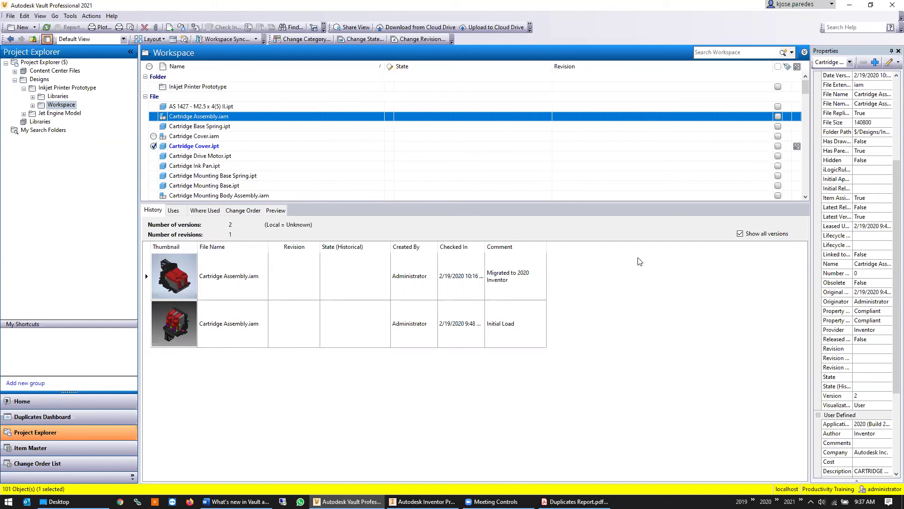
left_click(838, 151)
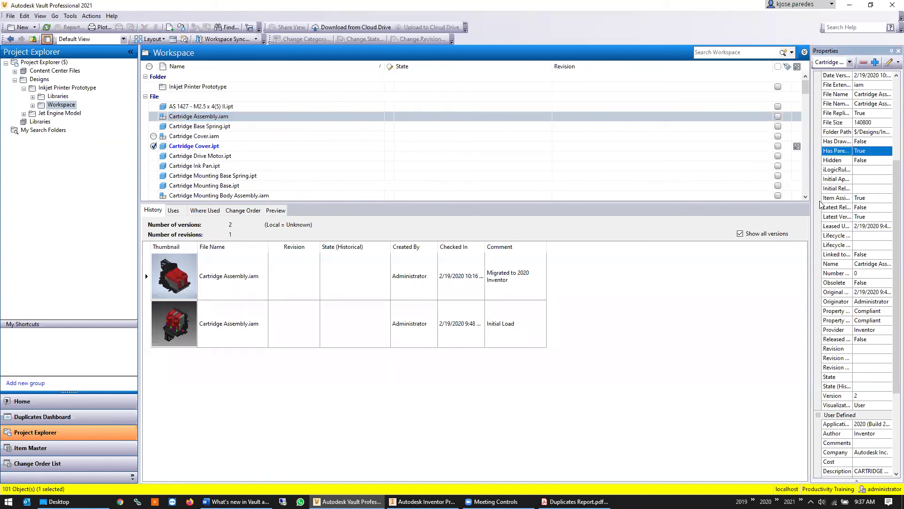
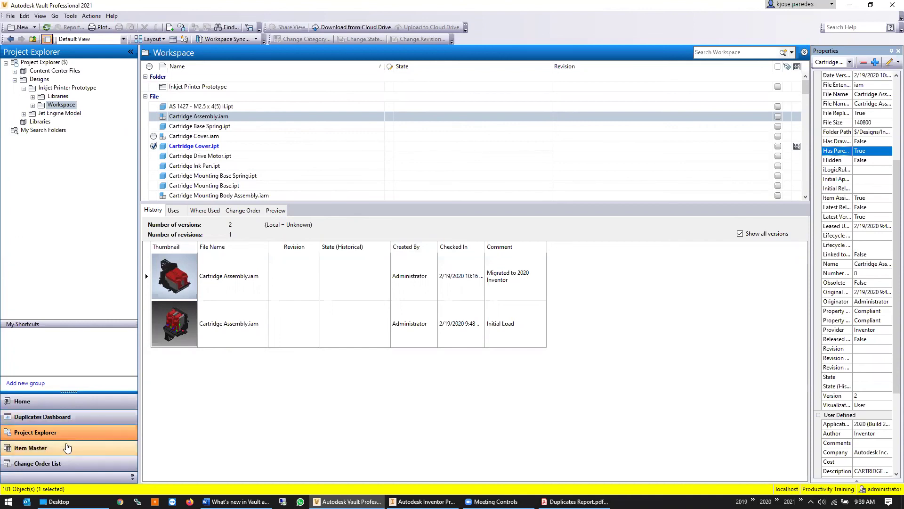
Show item 3510-02 (Cartridge Cover.ipt) in the Item Master with its bill of materials and properties
left_click(67, 447)
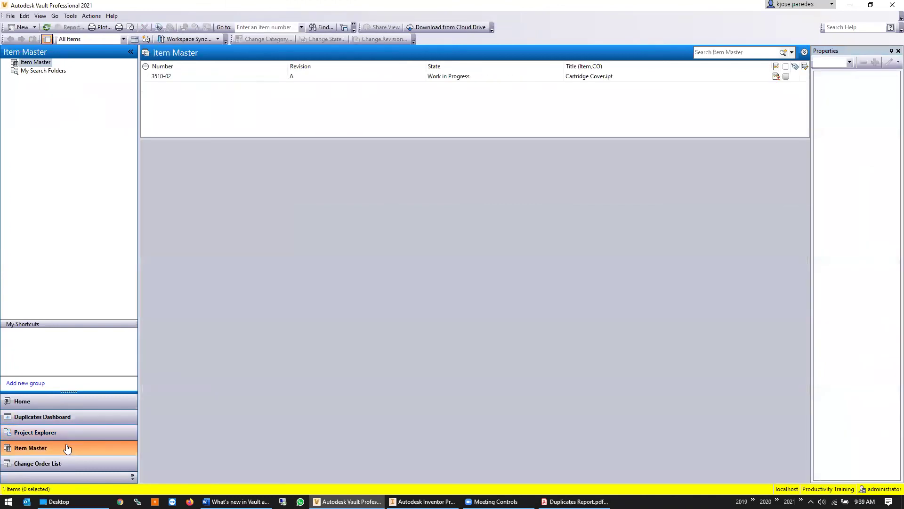
left_click(194, 78)
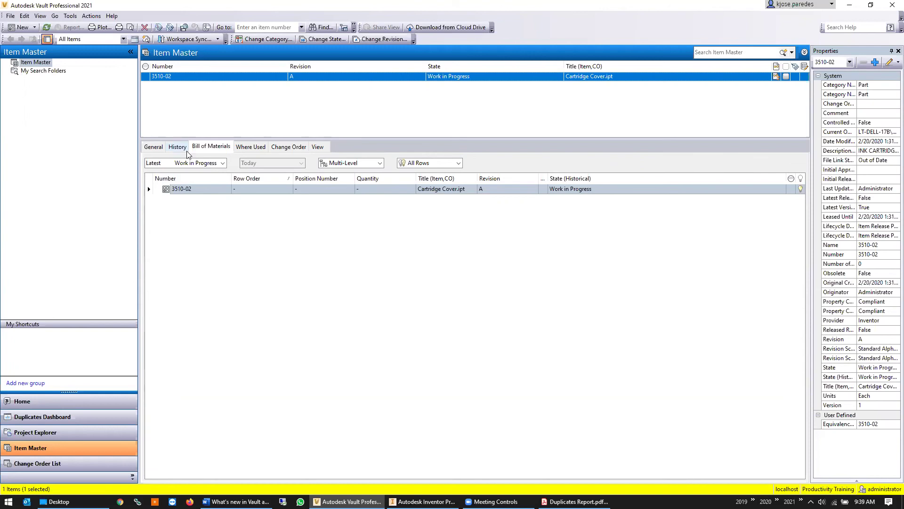
left_click(70, 16)
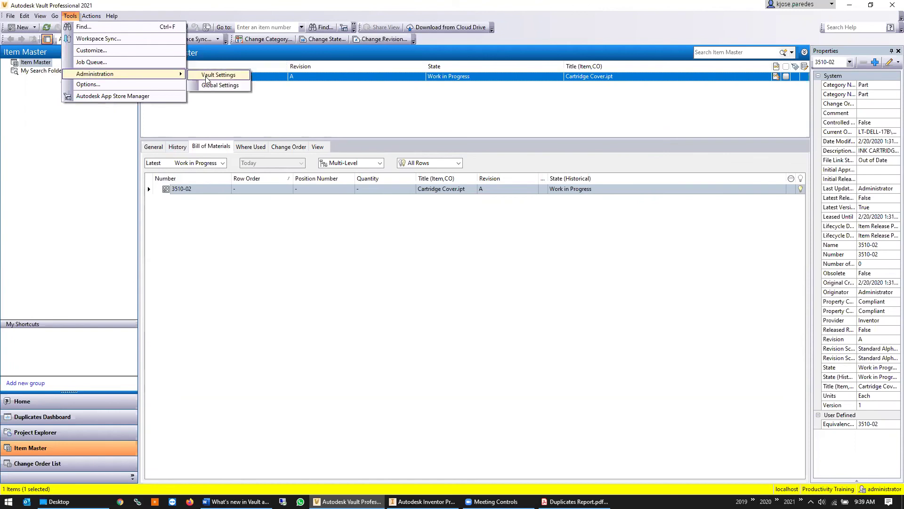
Open the vault's Global Settings and briefly review the list of vault users
mouse_move(161, 80)
left_click(231, 86)
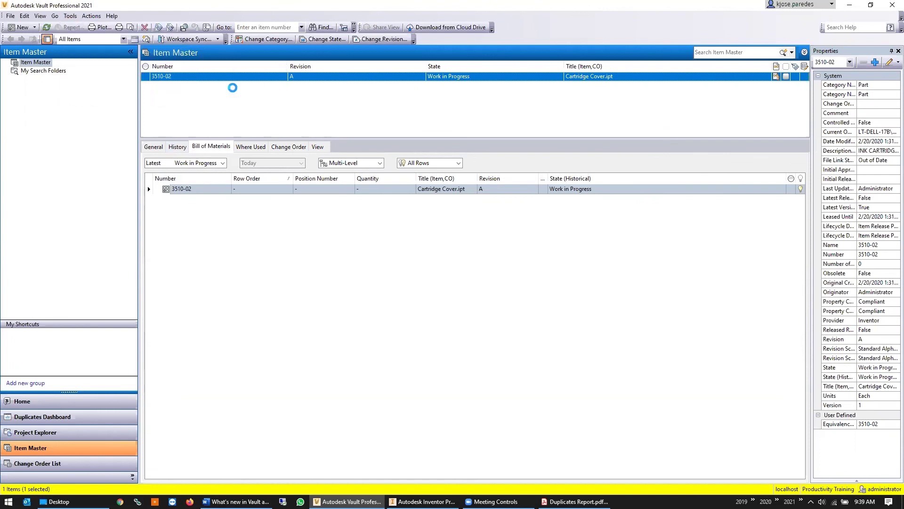
left_click(492, 187)
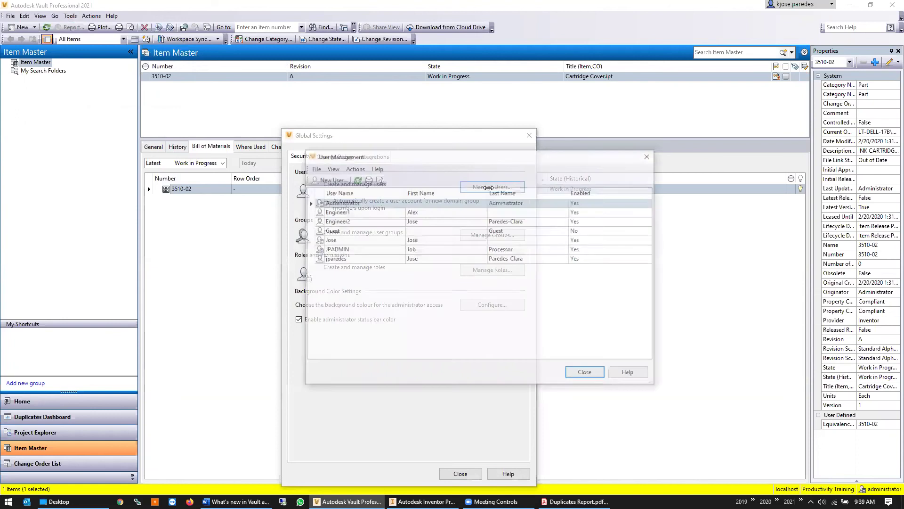
left_click(586, 374)
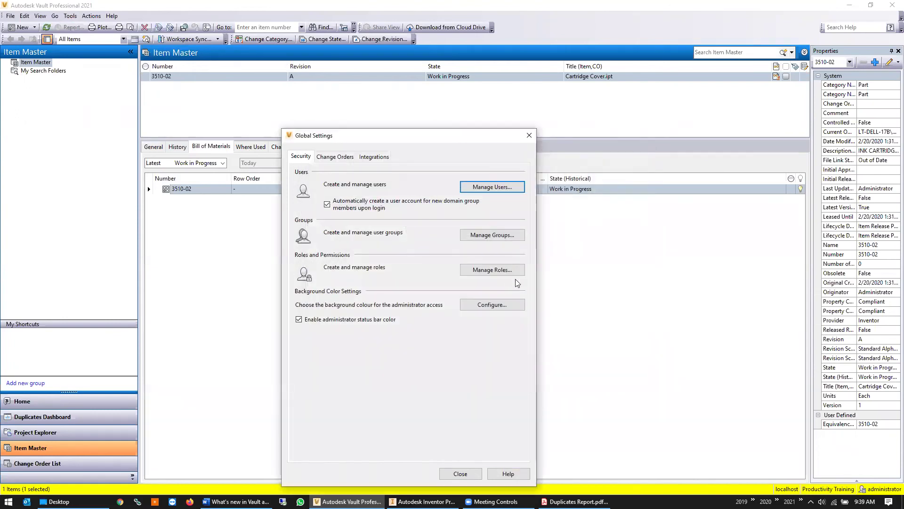
Review the Item Reviewer role's permissions in Roles Management, then close it unchanged
left_click(491, 269)
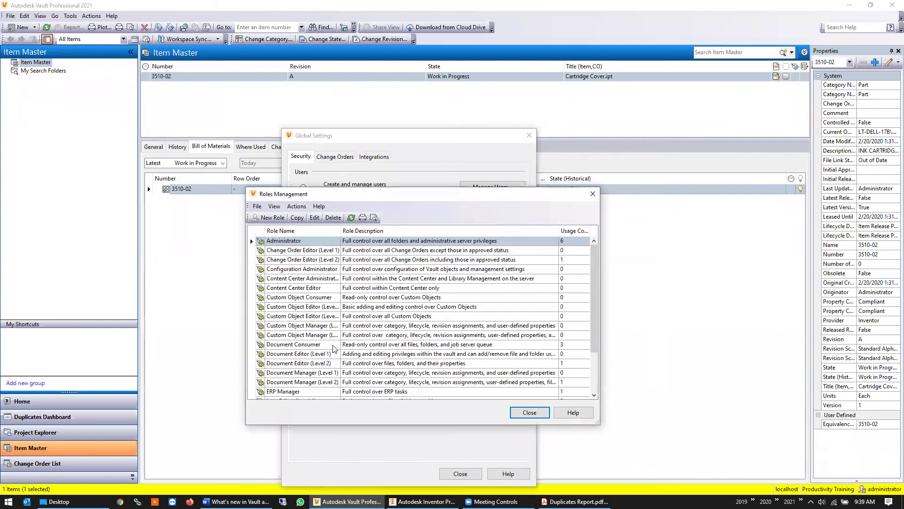
scroll(328, 360, "down", 4)
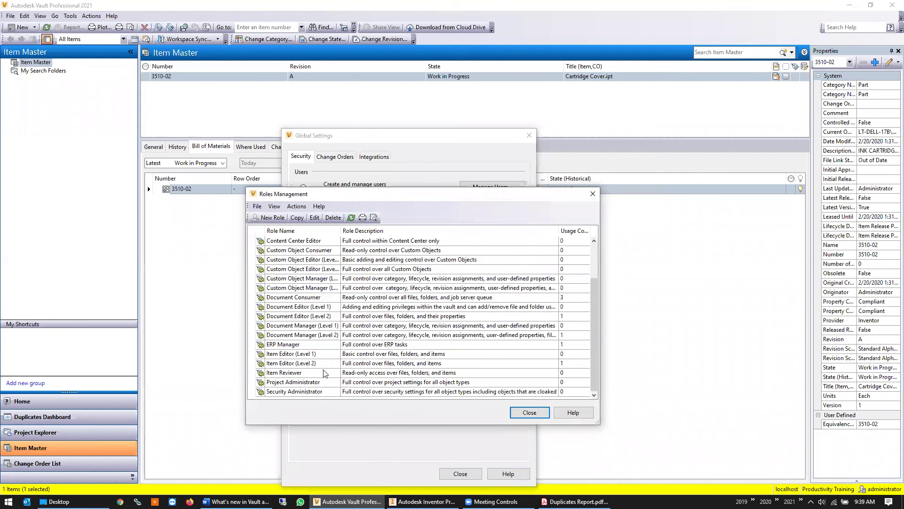
left_click(325, 373)
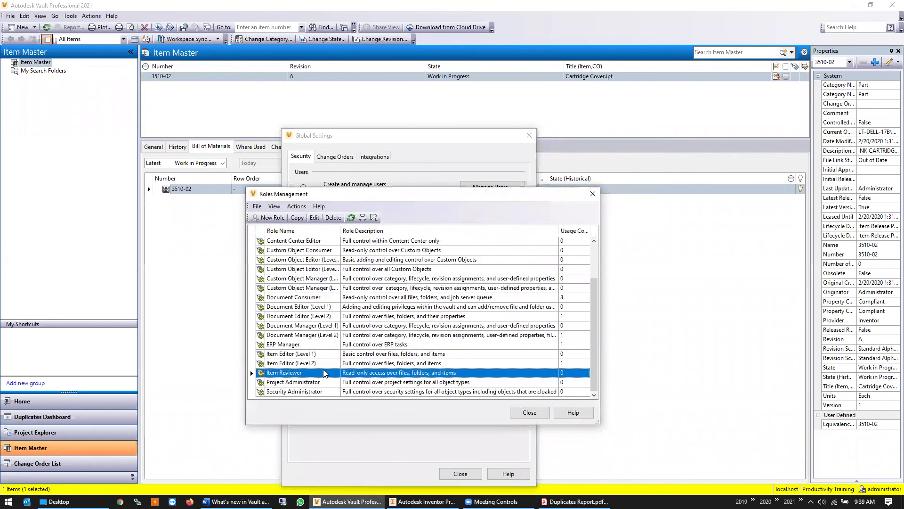
double_click(429, 372)
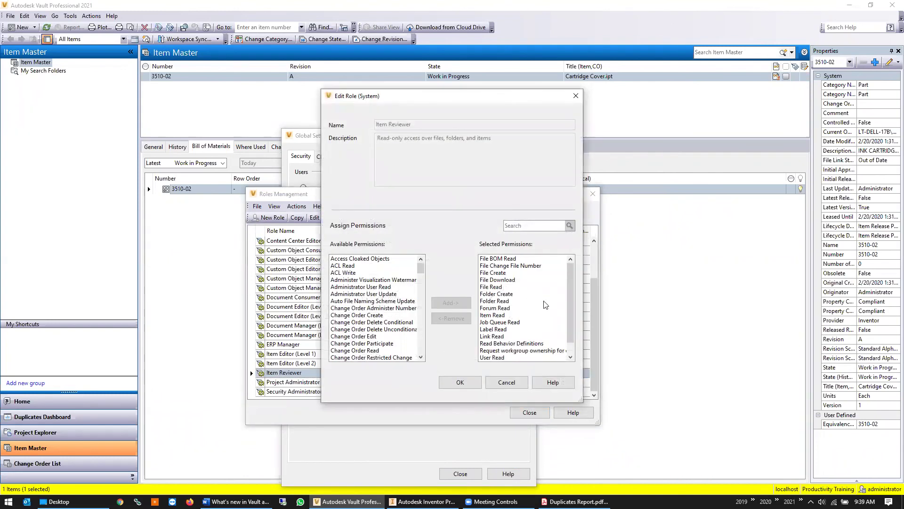
left_click(507, 383)
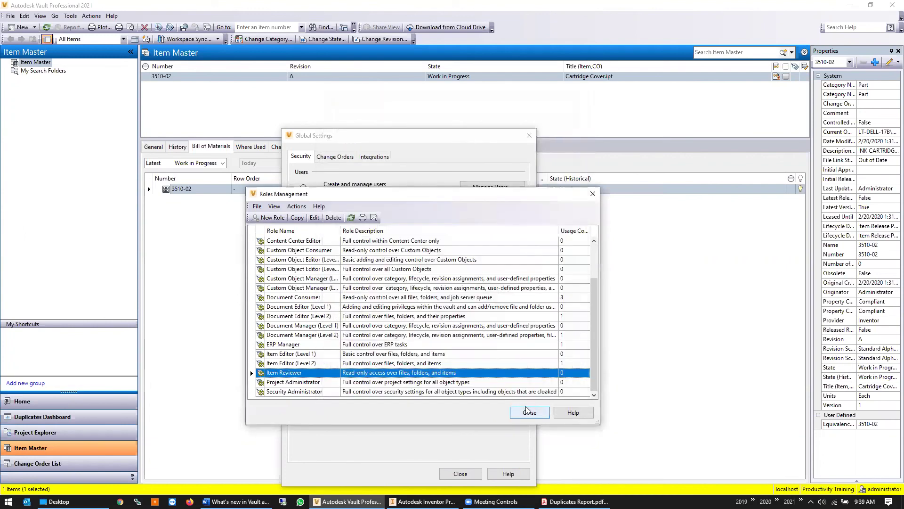
left_click(526, 408)
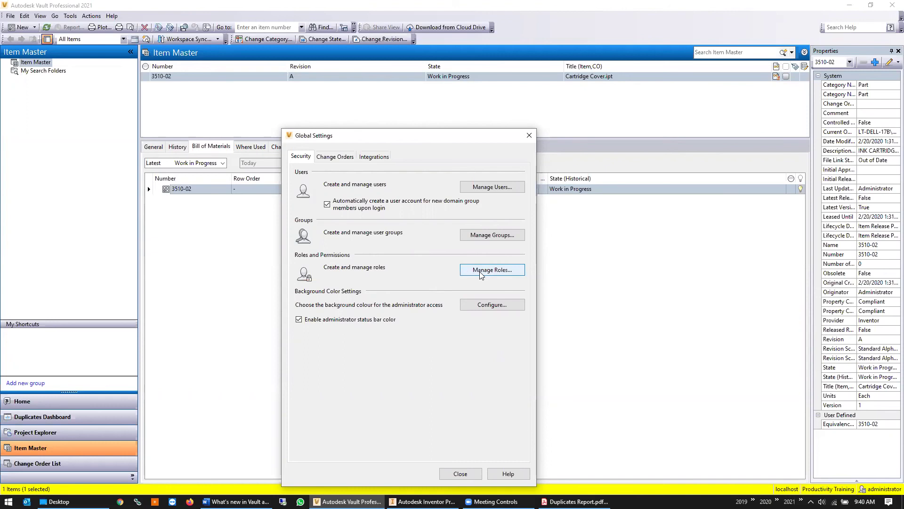
Reopen Roles Management and open the Item Reviewer role's permissions again
left_click(481, 272)
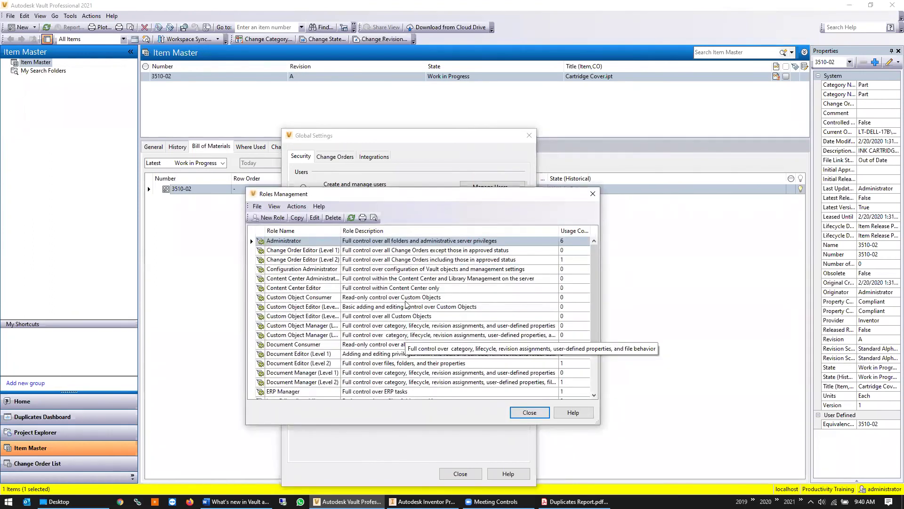
scroll(397, 347, "down", 2)
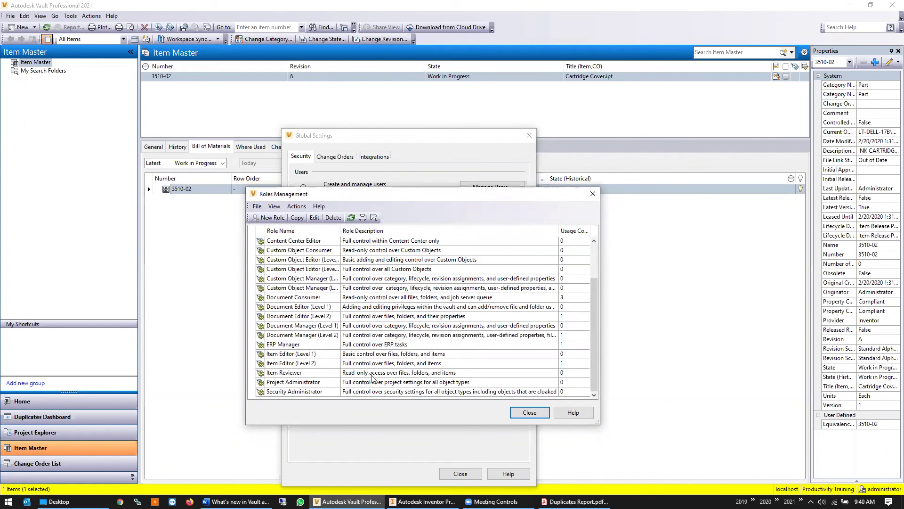
left_click(353, 374)
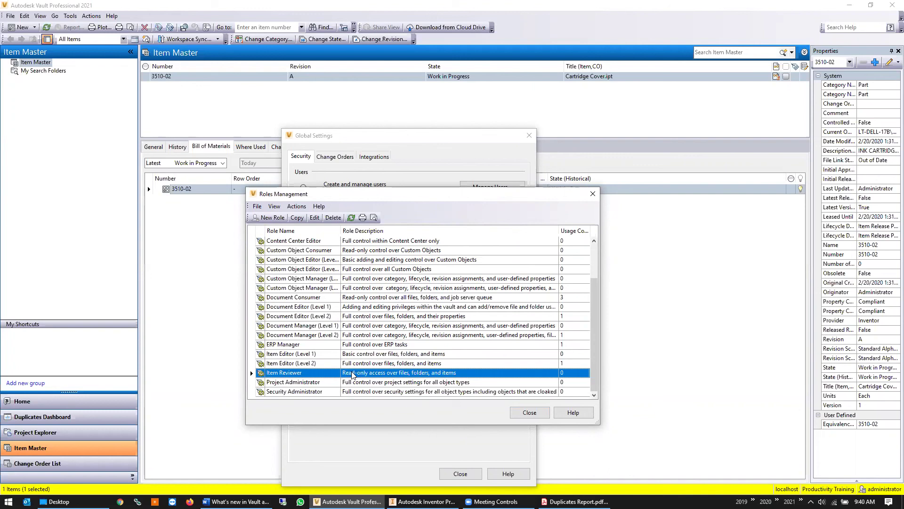
double_click(353, 374)
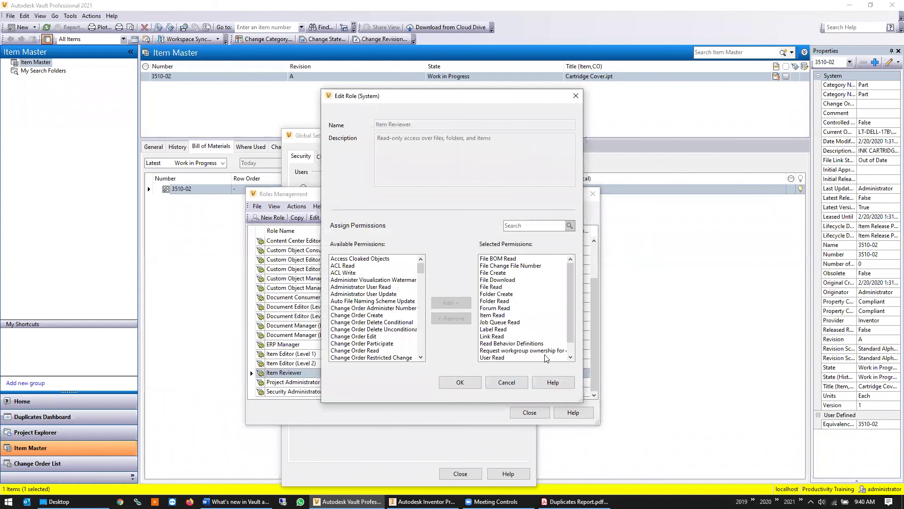
scroll(528, 316, "down", 1)
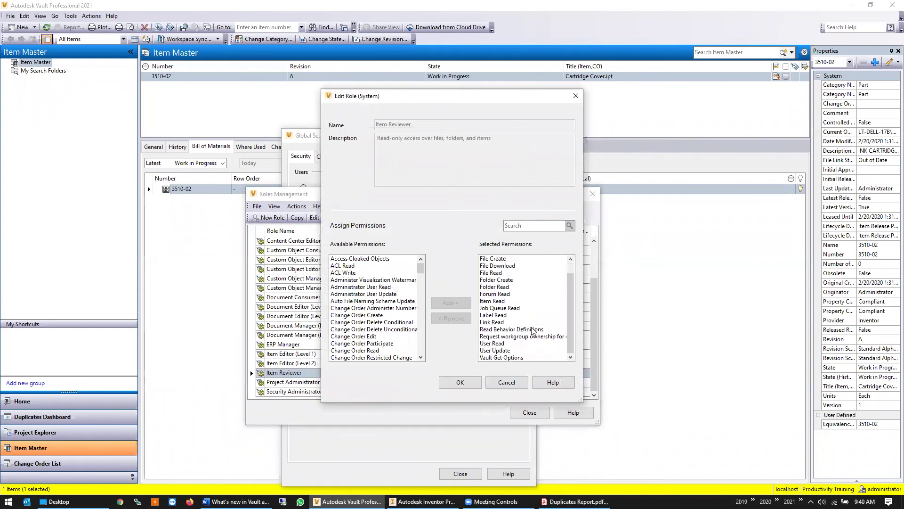
scroll(533, 331, "up", 1)
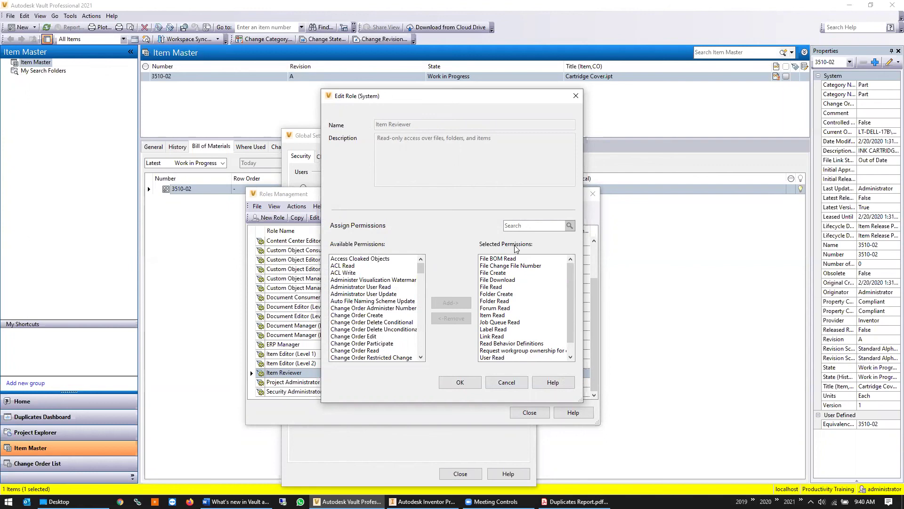
left_click(510, 261)
scroll(399, 284, "down", 5)
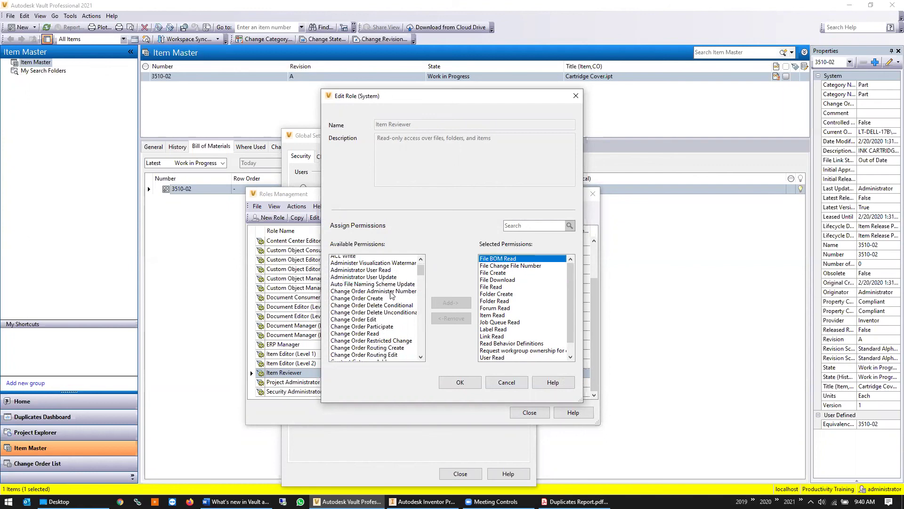
scroll(399, 284, "down", 2)
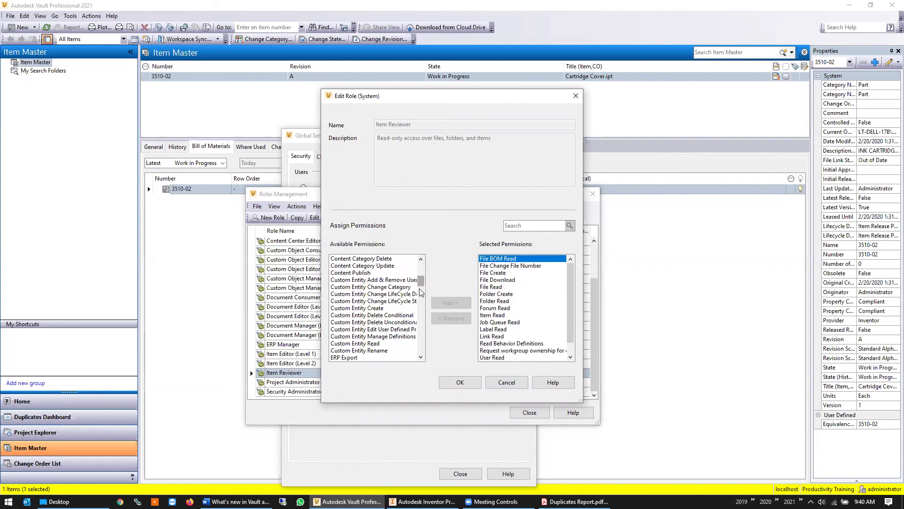
scroll(421, 288, "down", 2)
mouse_move(420, 290)
left_mouse_down()
mouse_move(426, 313)
mouse_move(423, 291)
left_mouse_up()
left_click(354, 303)
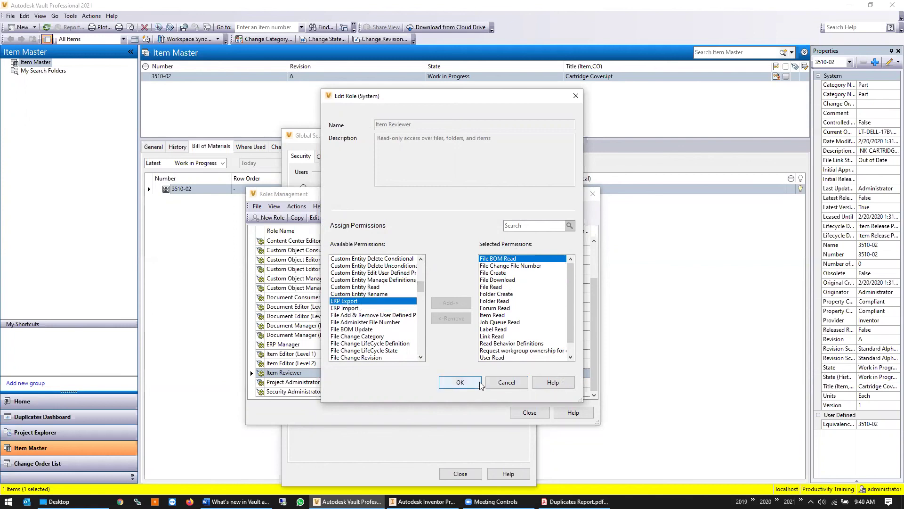
left_click(494, 385)
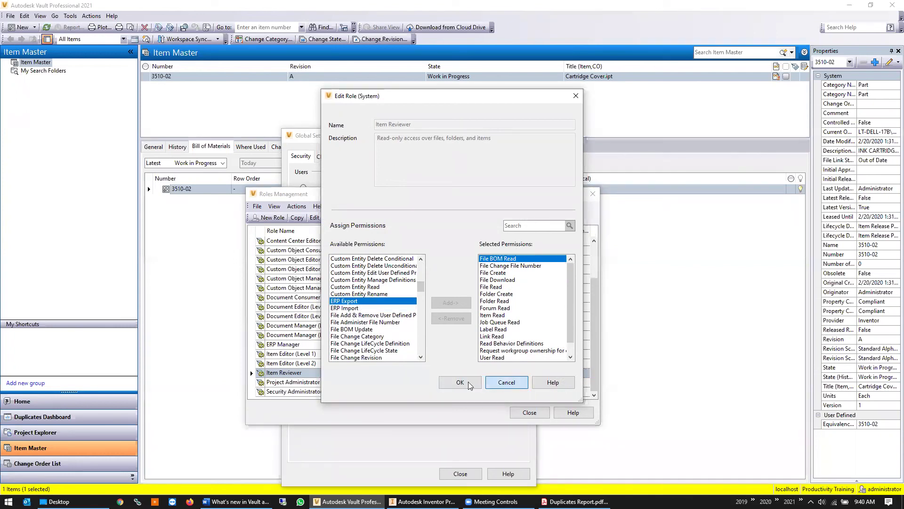
left_click(316, 355)
double_click(317, 357)
scroll(526, 324, "down", 3)
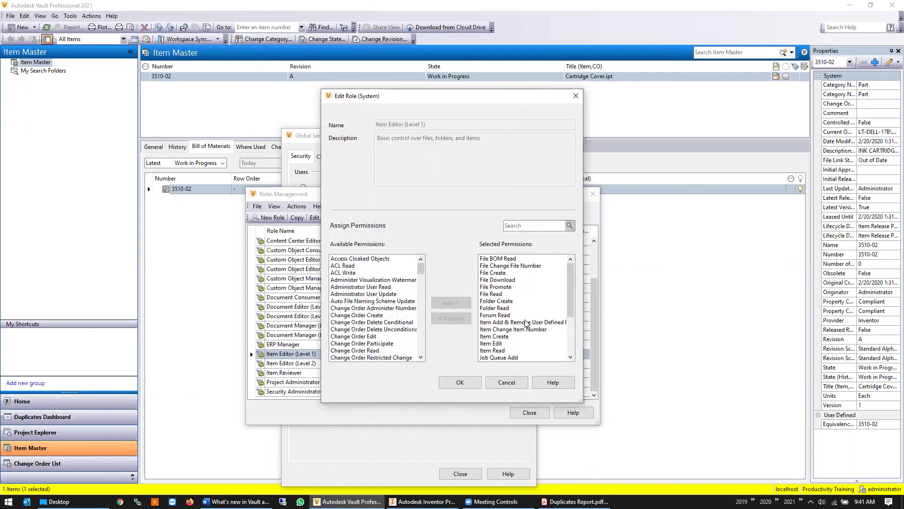
scroll(357, 292, "down", 10)
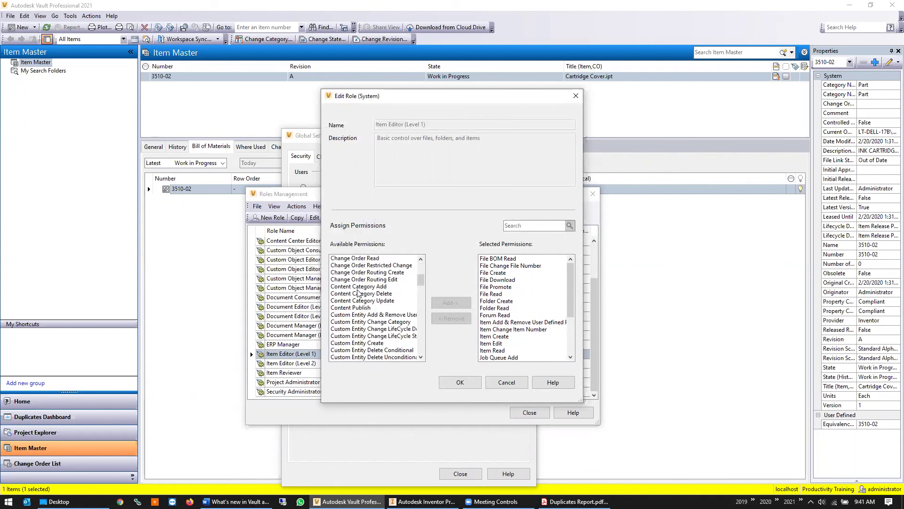
scroll(357, 292, "down", 3)
scroll(357, 292, "up", 3)
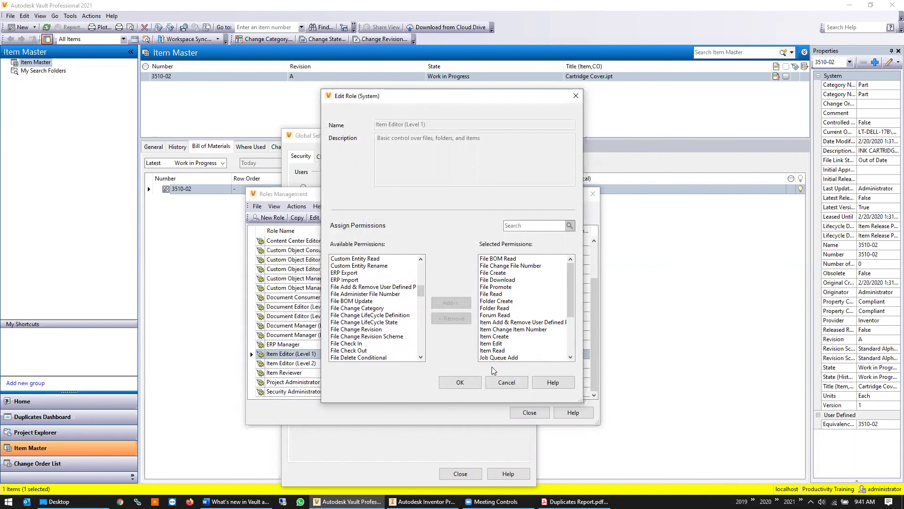
left_click(518, 383)
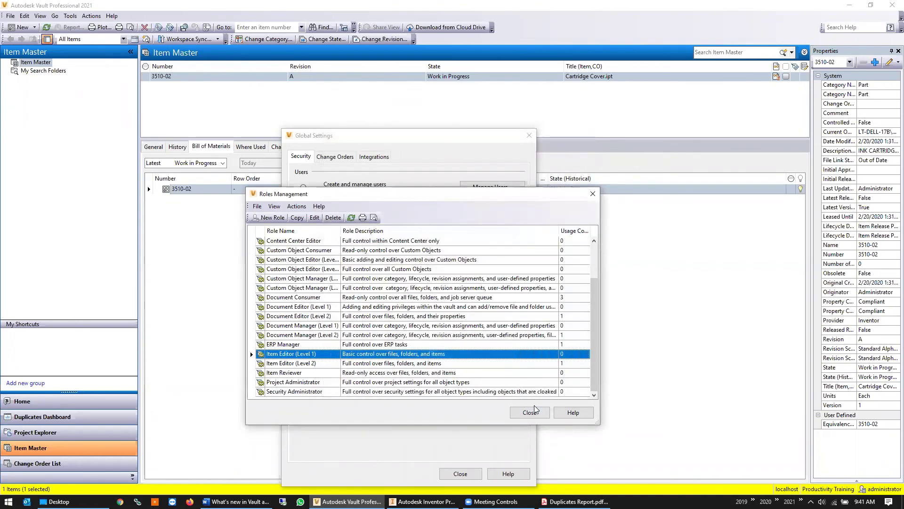
left_click(532, 412)
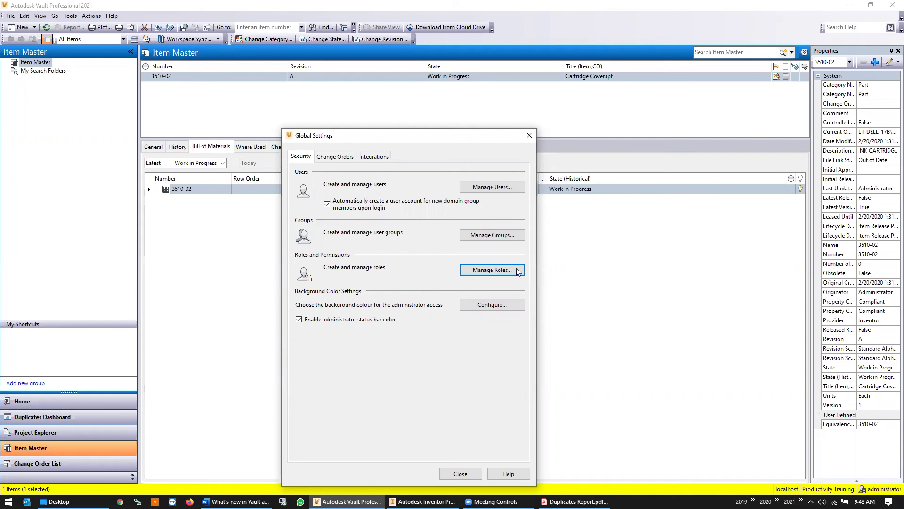
Close Global Settings and switch to Autodesk Inventor with the Cartridge Cover.iam assembly
left_click(530, 135)
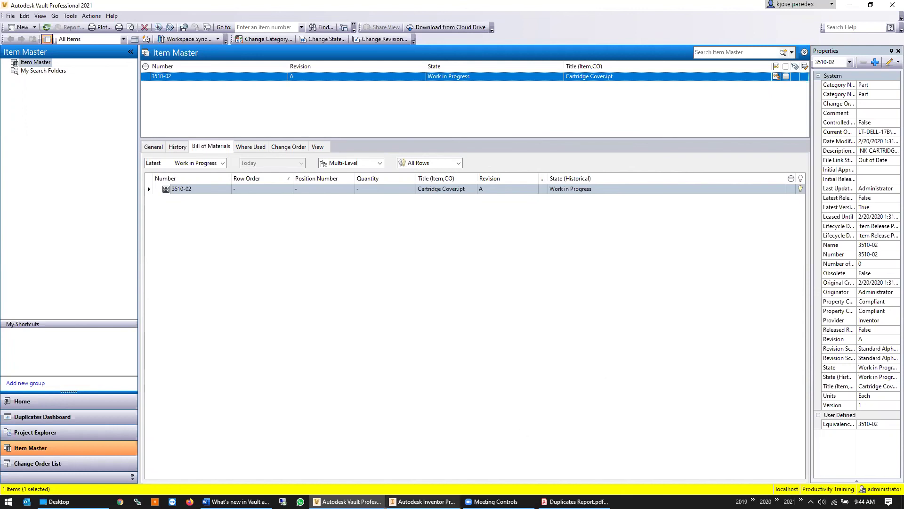
key("alt+Tab")
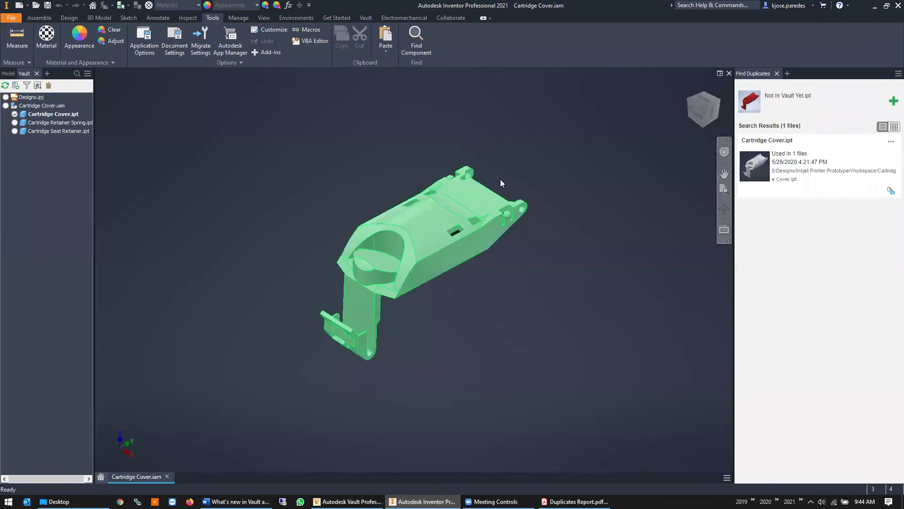